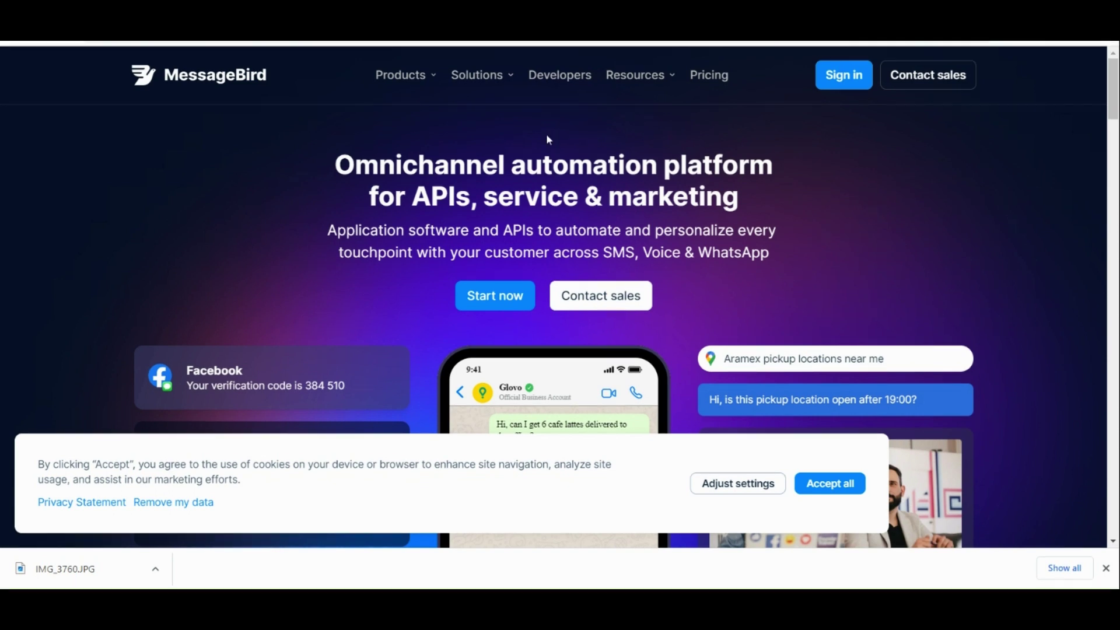
# Go to Sign in and choose Connectivity Platform from the platform list to reach its login page.
pyautogui.click(842, 85)
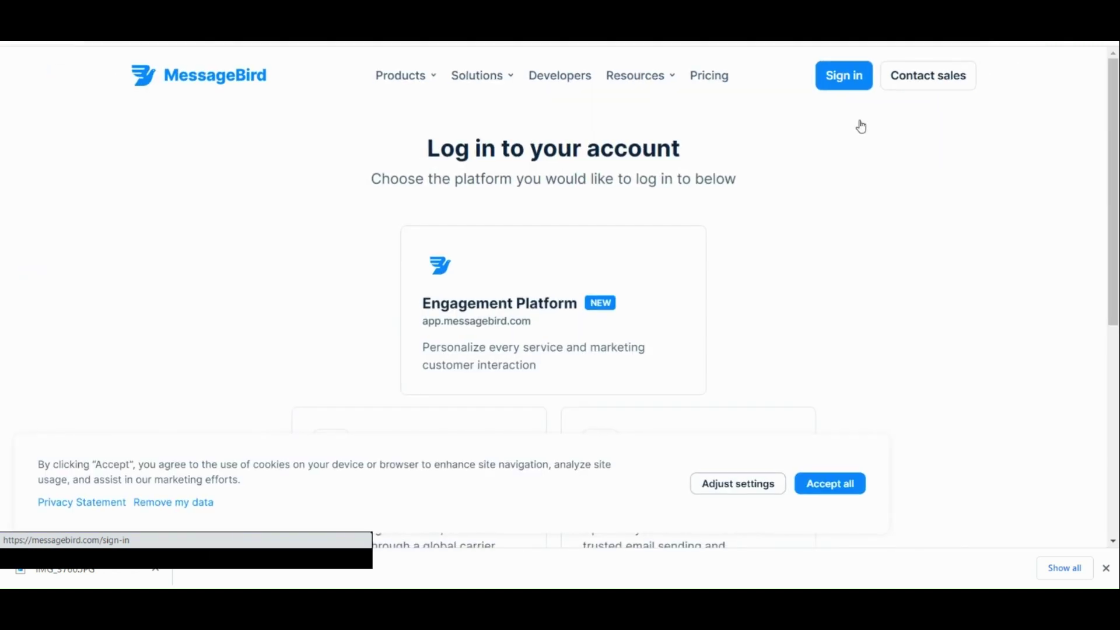
pyautogui.scroll(-5, 740, 290)
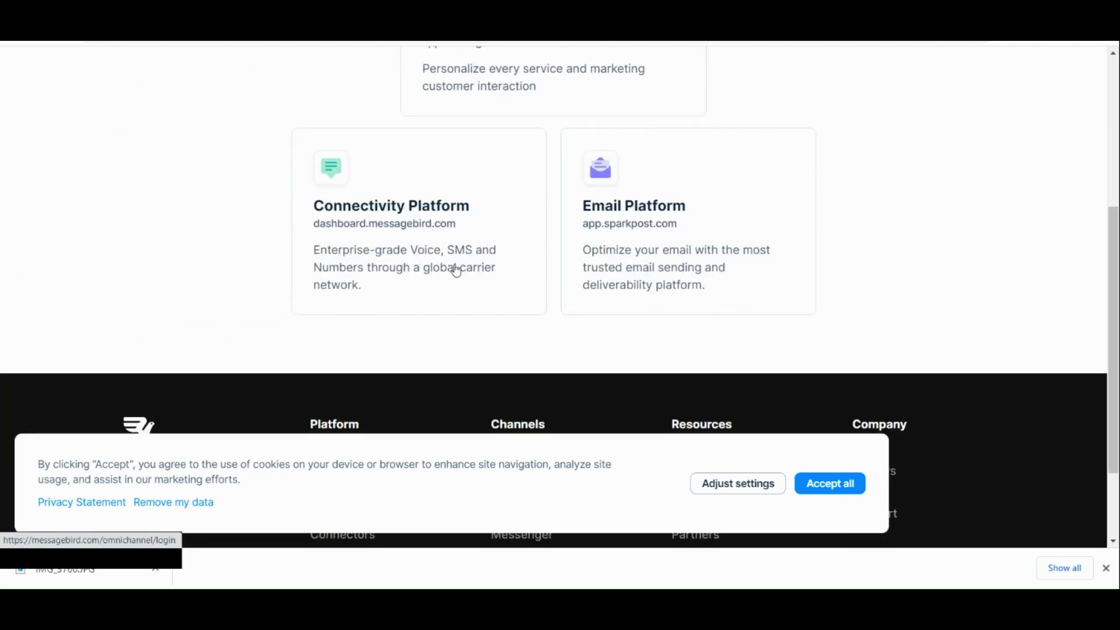
pyautogui.scroll(4, 465, 278)
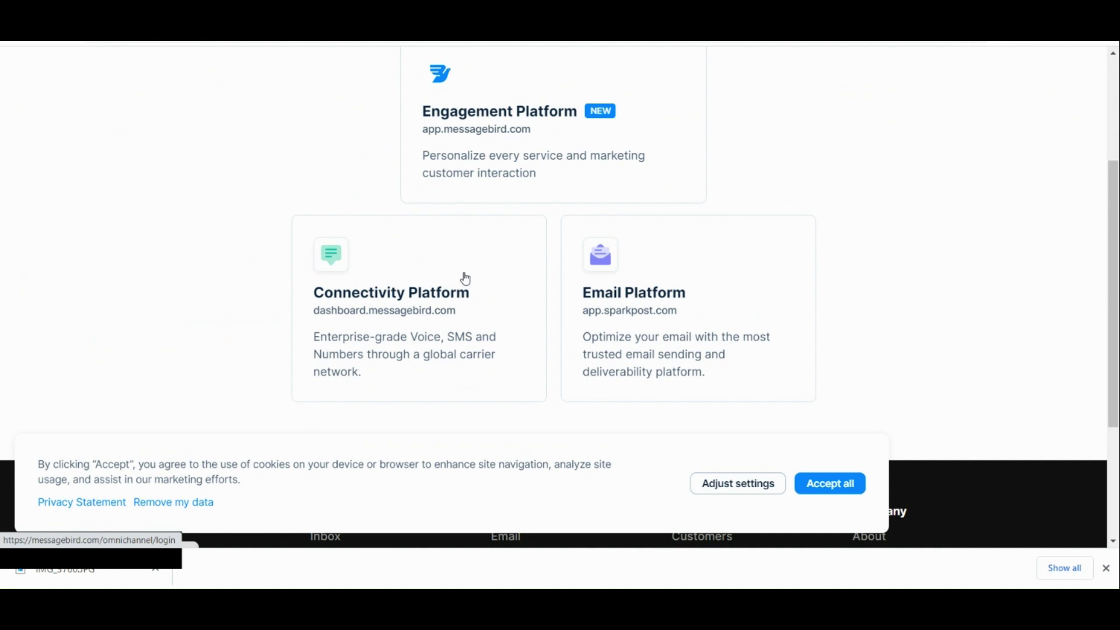
pyautogui.scroll(2, 465, 279)
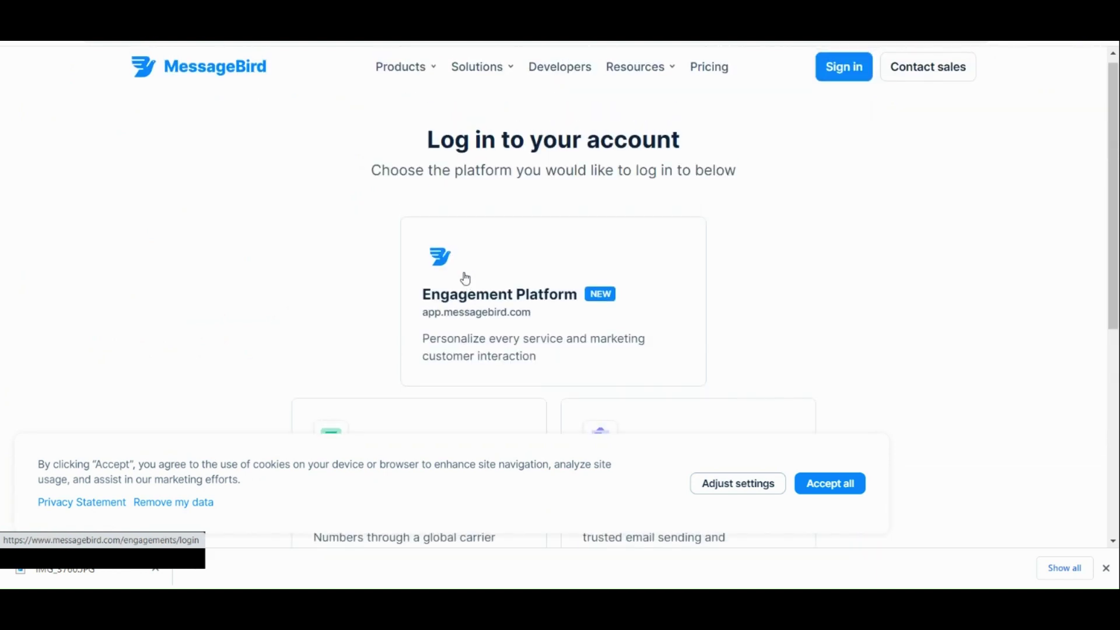
pyautogui.scroll(-2, 466, 278)
pyautogui.scroll(2, 465, 278)
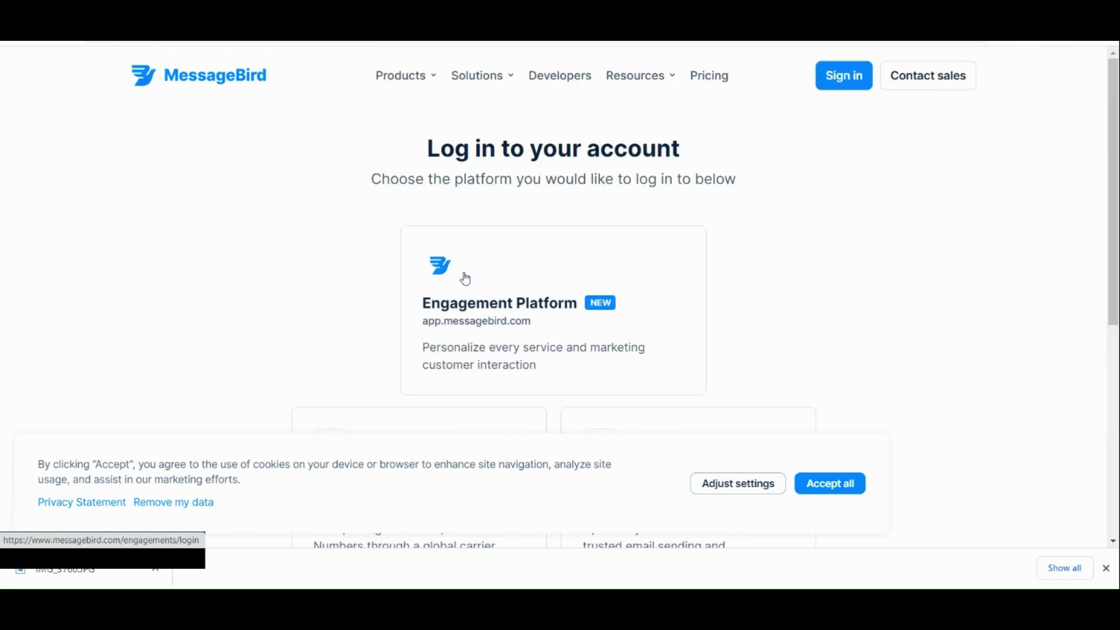
pyautogui.scroll(-3, 465, 278)
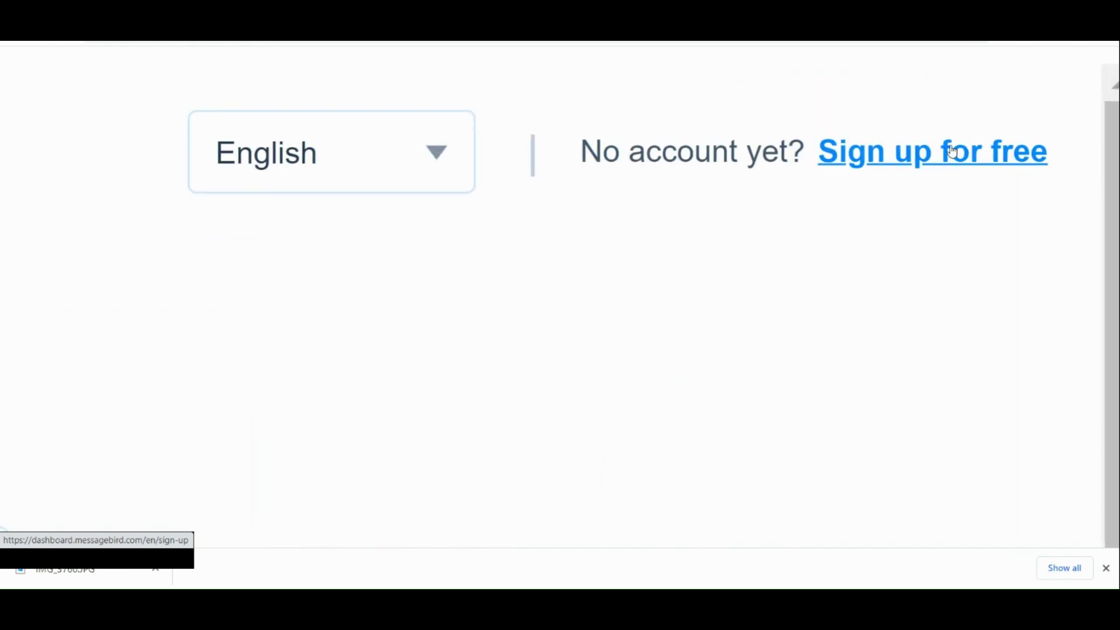
# Sign up for free with a work email, accept the terms and privacy statement, and create the account.
pyautogui.click(953, 151)
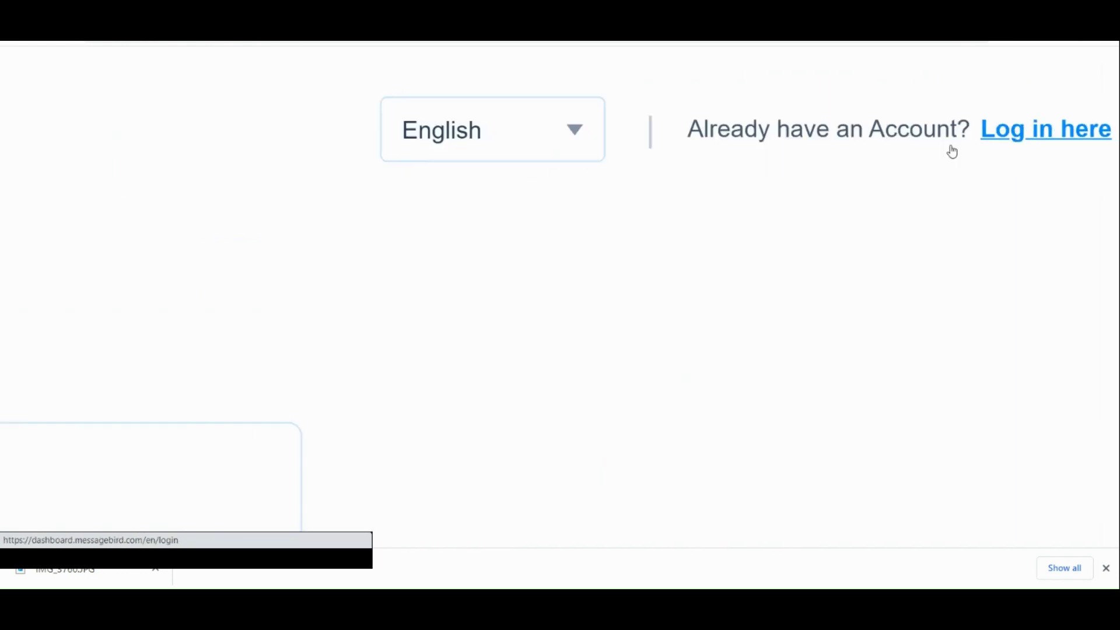
pyautogui.scroll(-1, 953, 150)
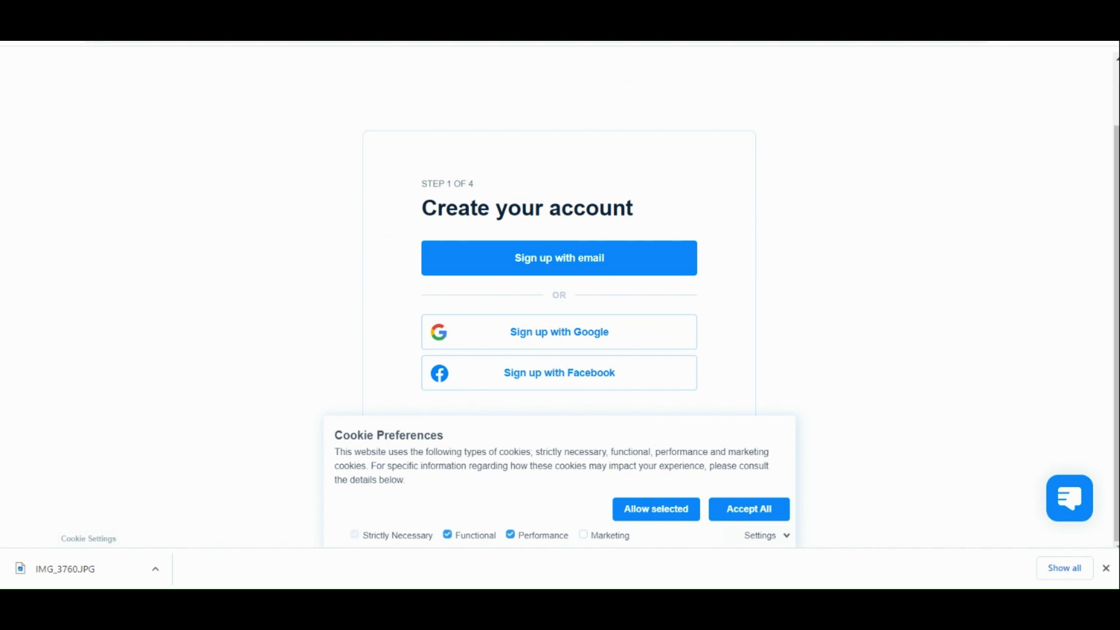
pyautogui.click(590, 334)
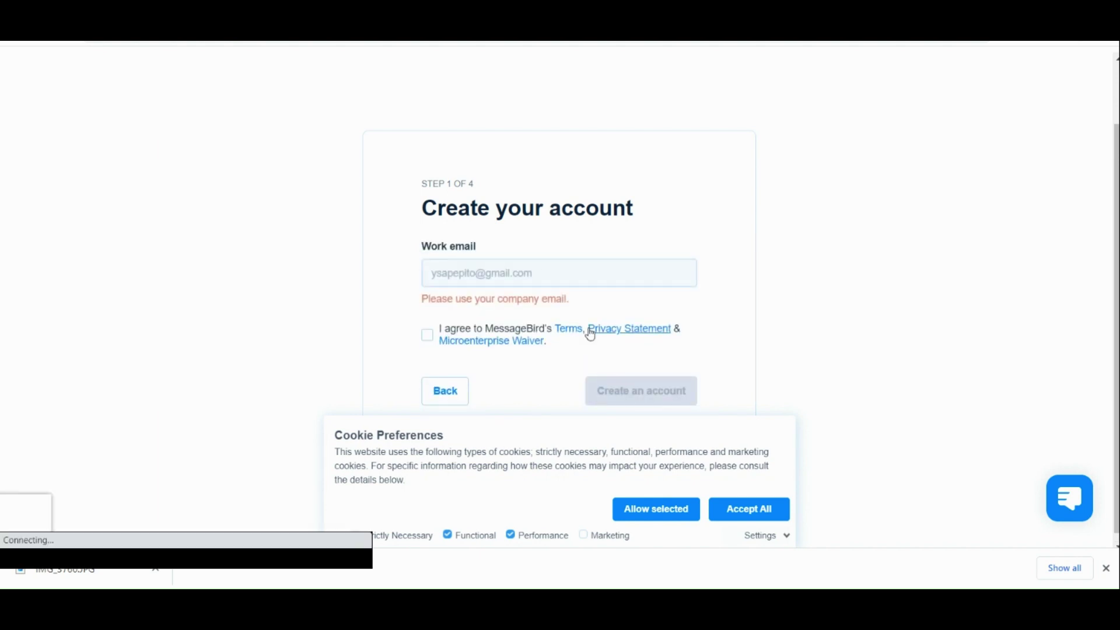
pyautogui.click(507, 332)
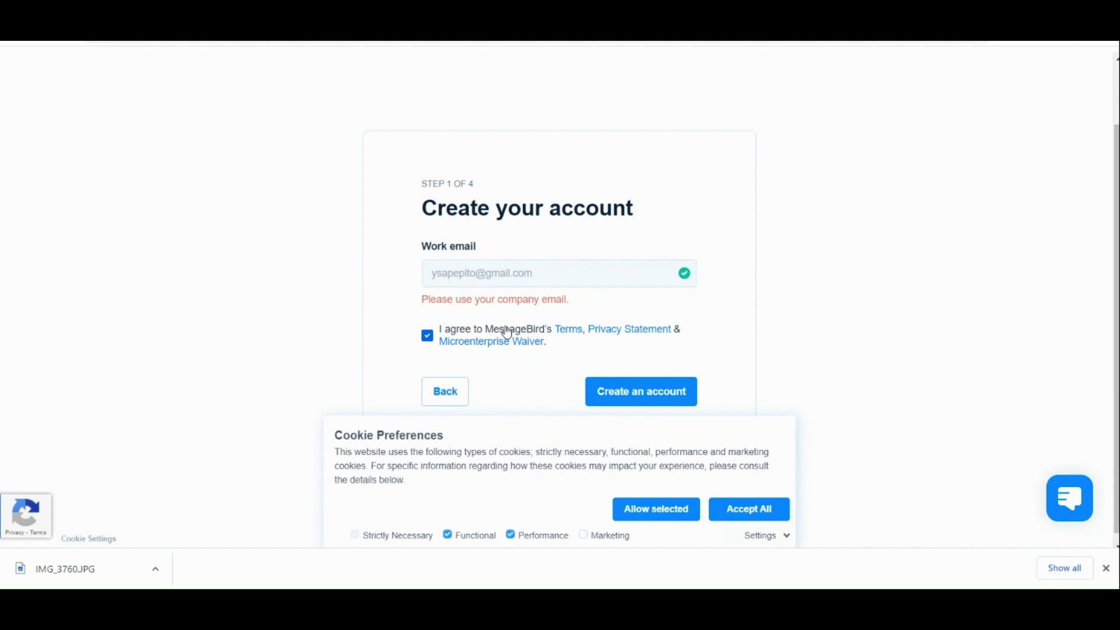
pyautogui.click(635, 391)
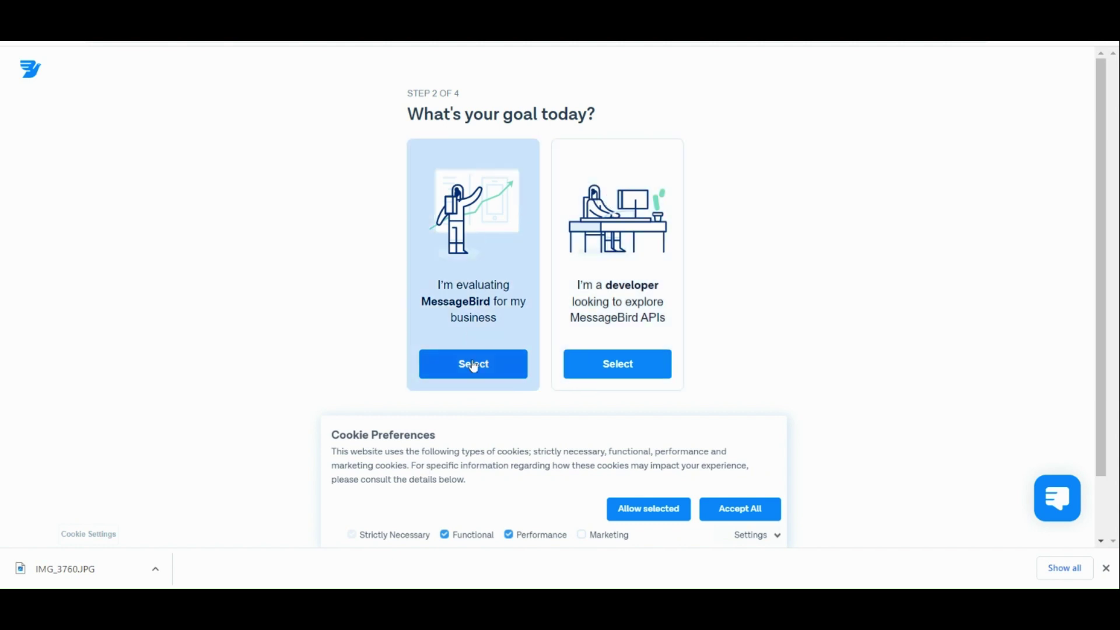
# Zoom in and select 'I'm evaluating MessageBird for my business' as the sign-up goal.
pyautogui.hotkey('ctrl', '+')
pyautogui.hotkey('ctrl', '+')
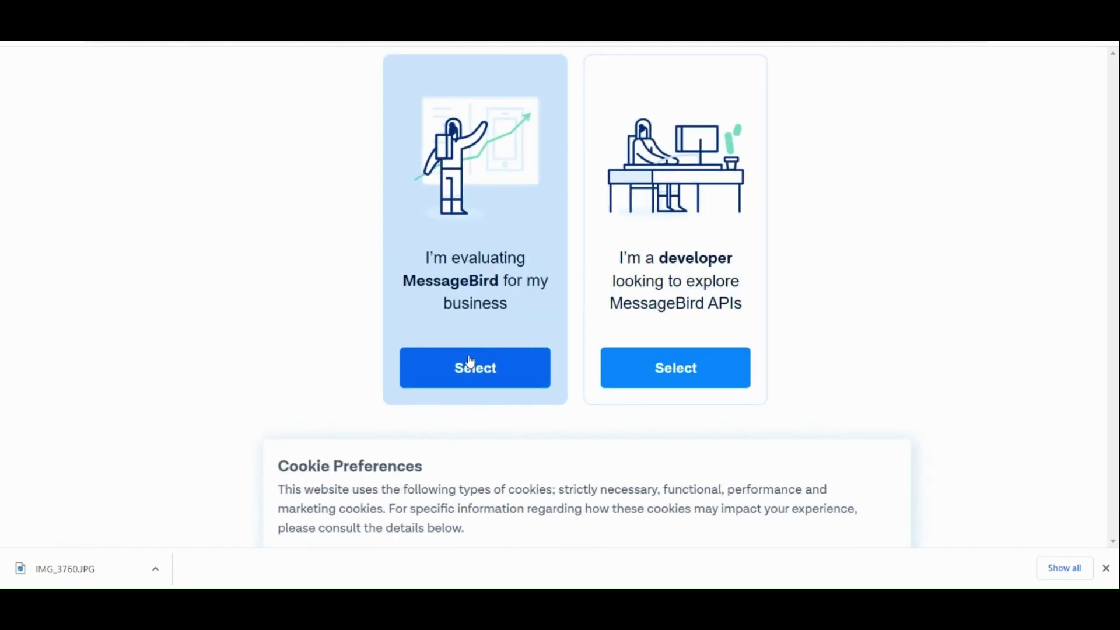
pyautogui.click(472, 365)
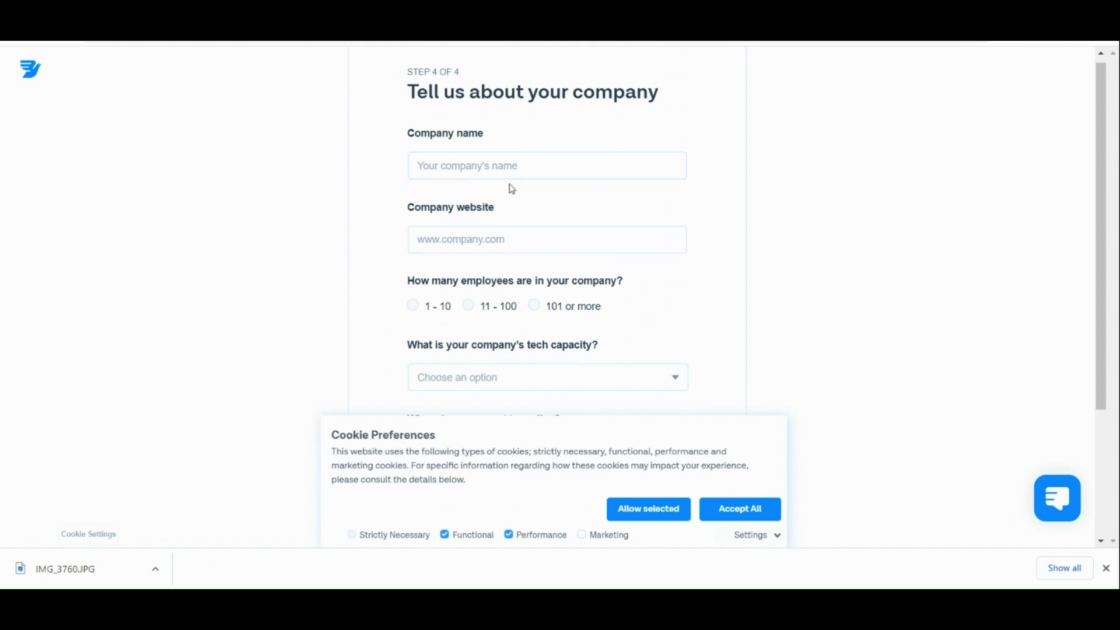
# Enter company name ABCD and paste the LinkedIn website address.
pyautogui.click(527, 164)
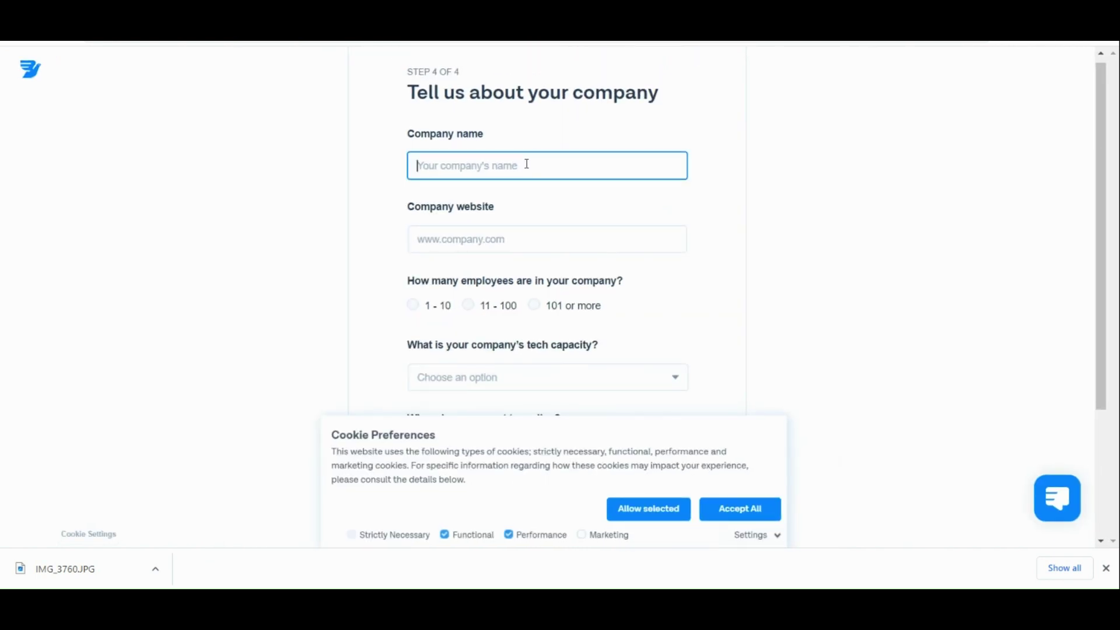
pyautogui.write('A')
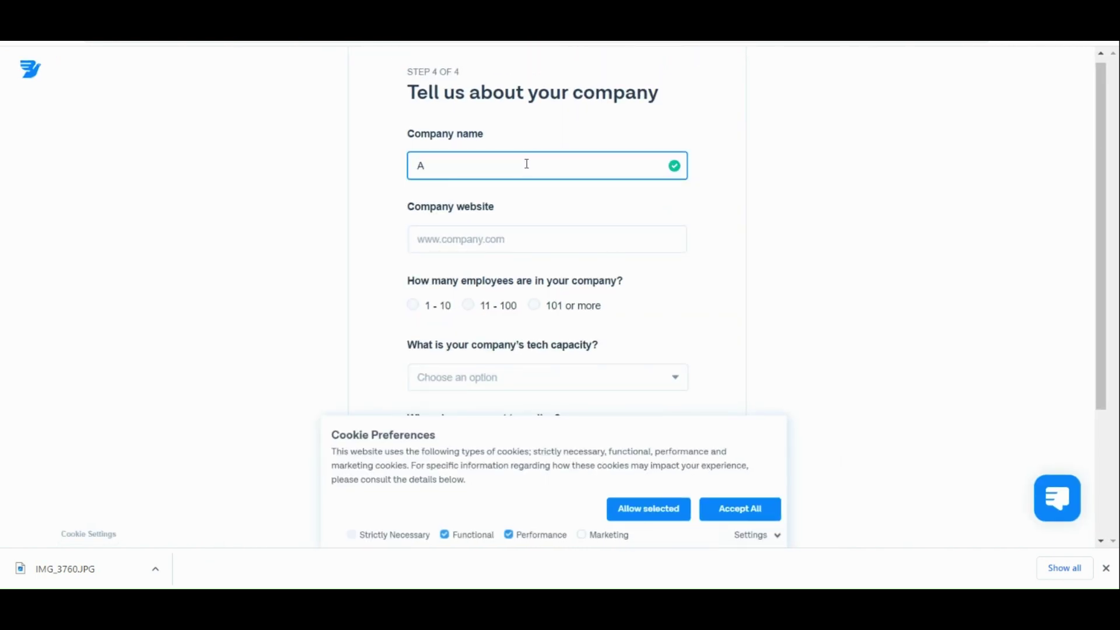
pyautogui.write('BCD')
pyautogui.press('Tab')
# Choose 1 - 10 employees, 'We have no engineering capacity' and 'No timeline' for going live.
pyautogui.scroll(-2, 527, 163)
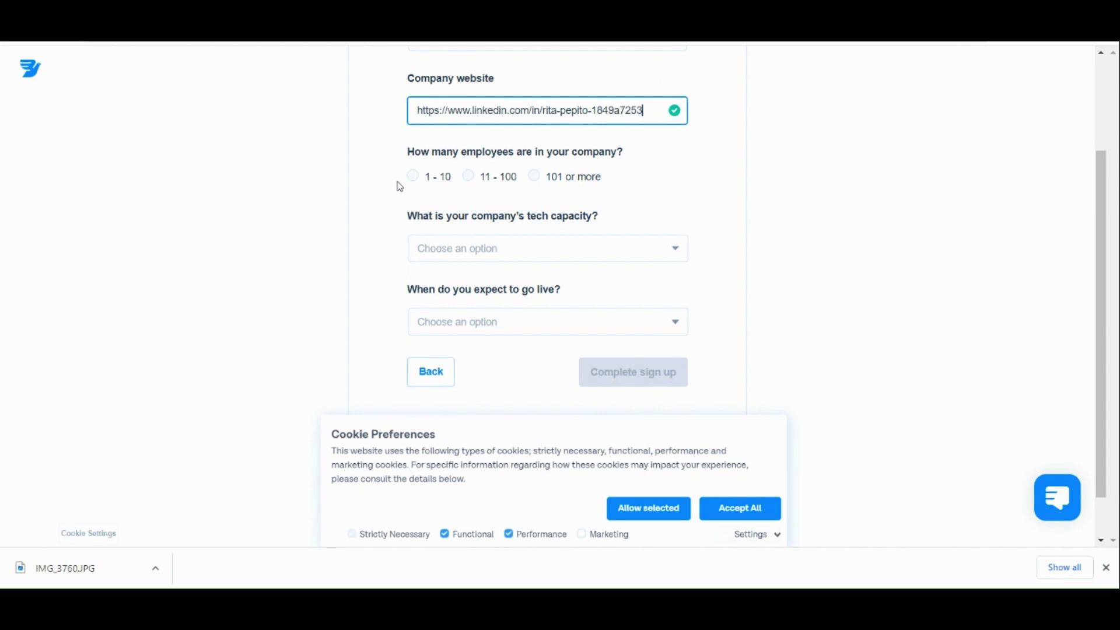
pyautogui.click(425, 183)
pyautogui.scroll(-1, 461, 222)
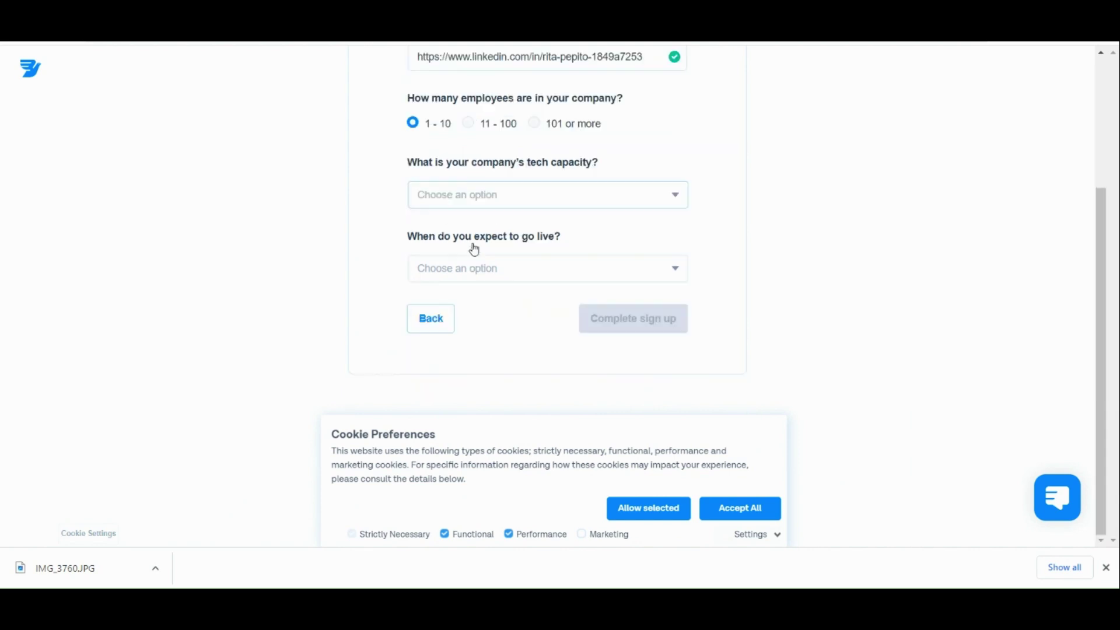
pyautogui.click(494, 196)
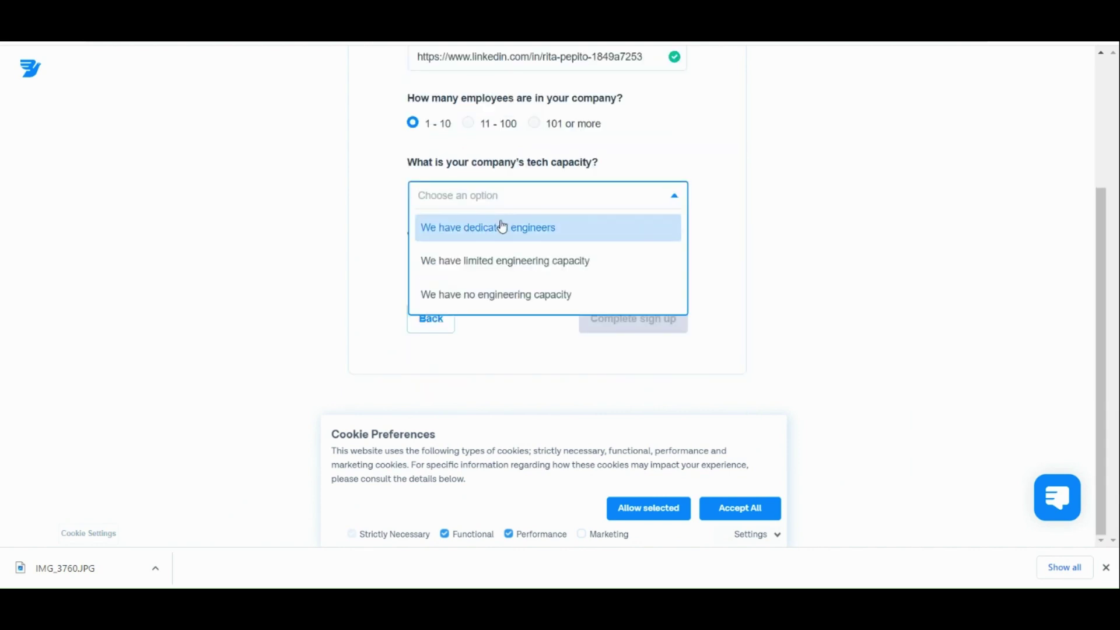
pyautogui.click(493, 300)
pyautogui.click(514, 265)
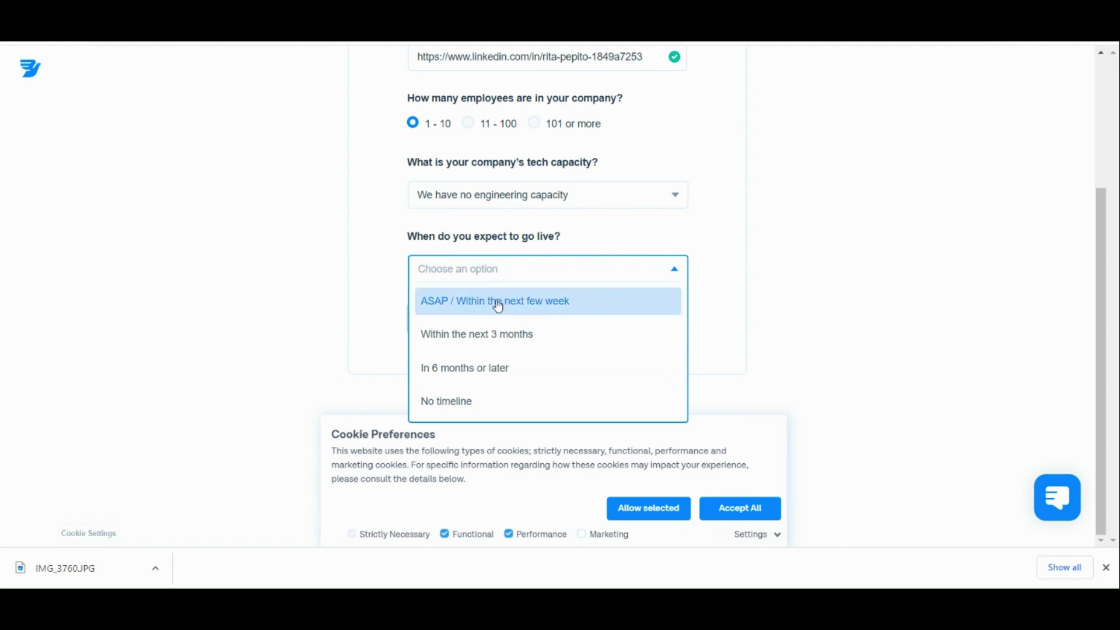
pyautogui.click(482, 416)
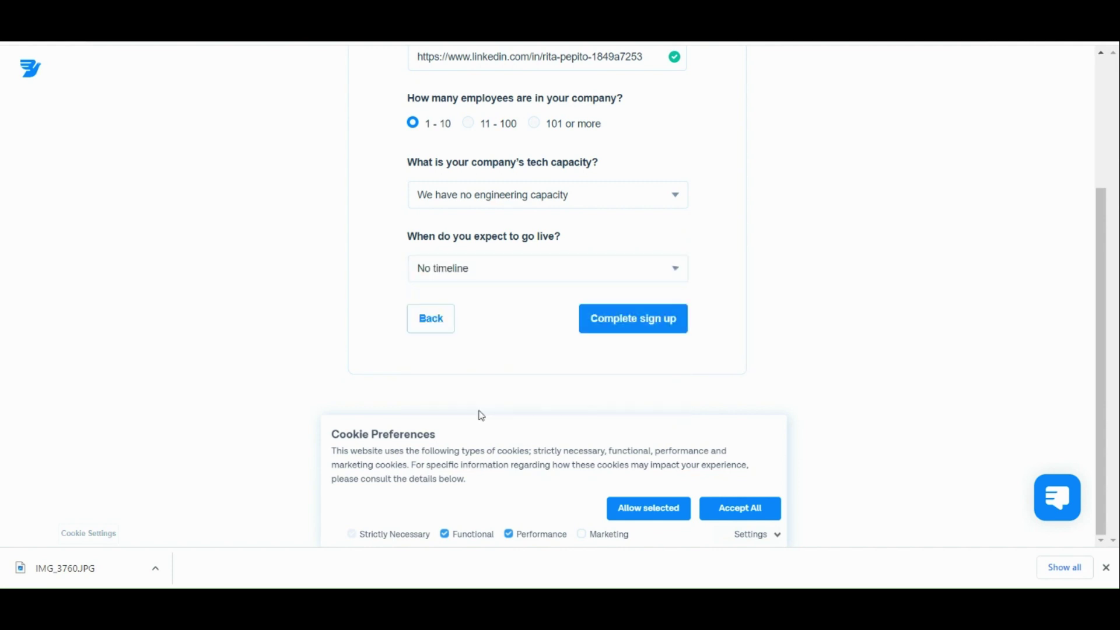
# Complete sign up and wait for the new account's dashboard showing 0 test credits.
pyautogui.click(638, 321)
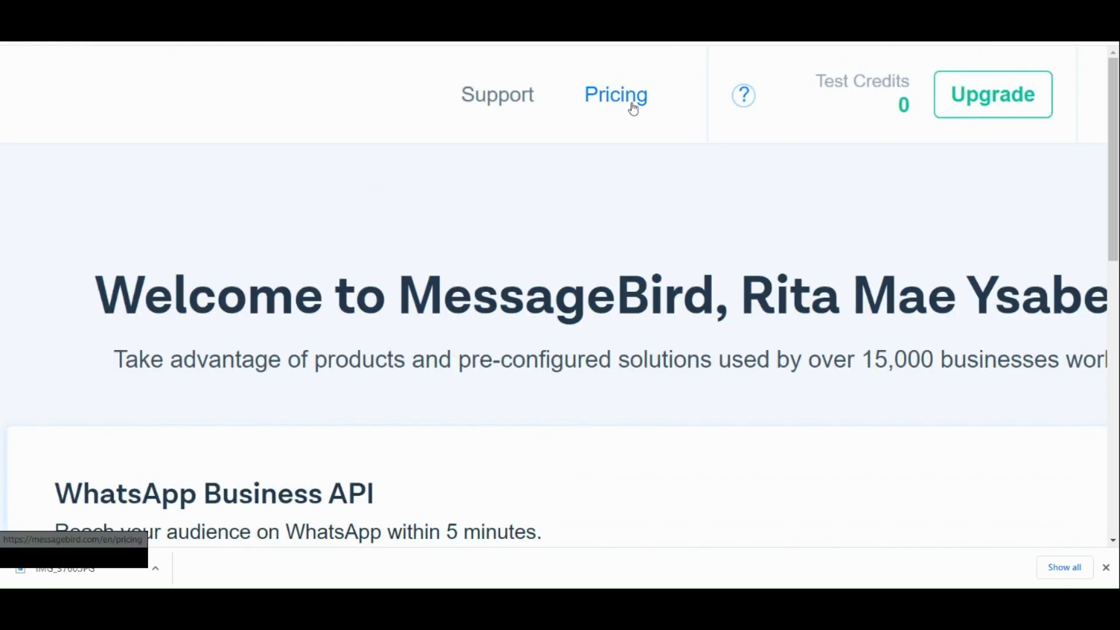
# Open the Pricing page and scroll through the United States USD prices and back to the top.
pyautogui.click(633, 109)
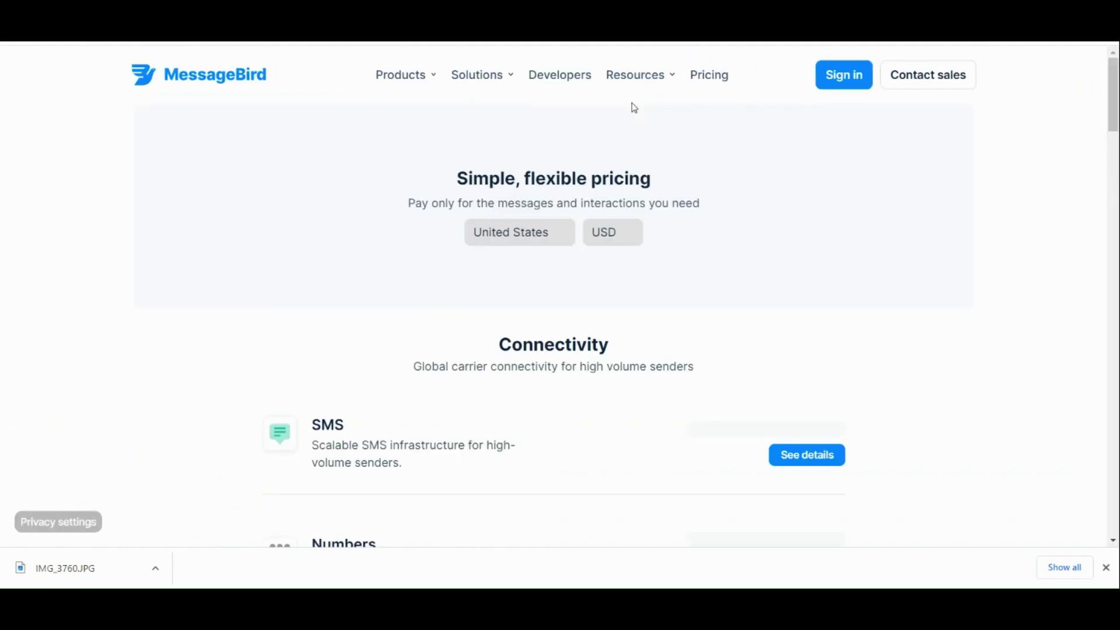
pyautogui.scroll(-10, 635, 108)
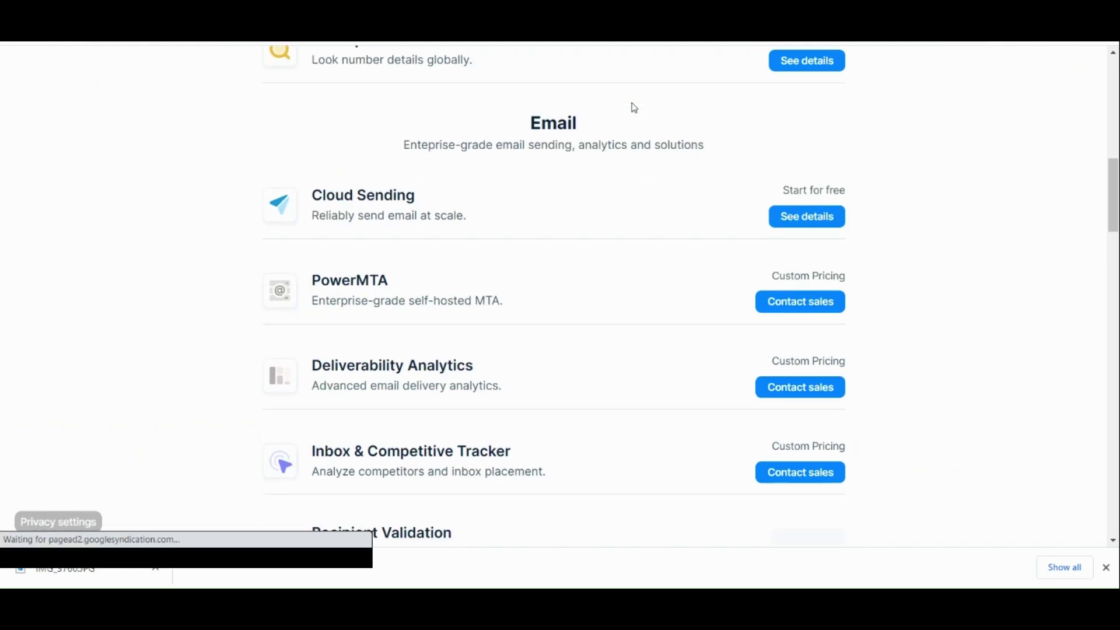
pyautogui.scroll(-7, 635, 108)
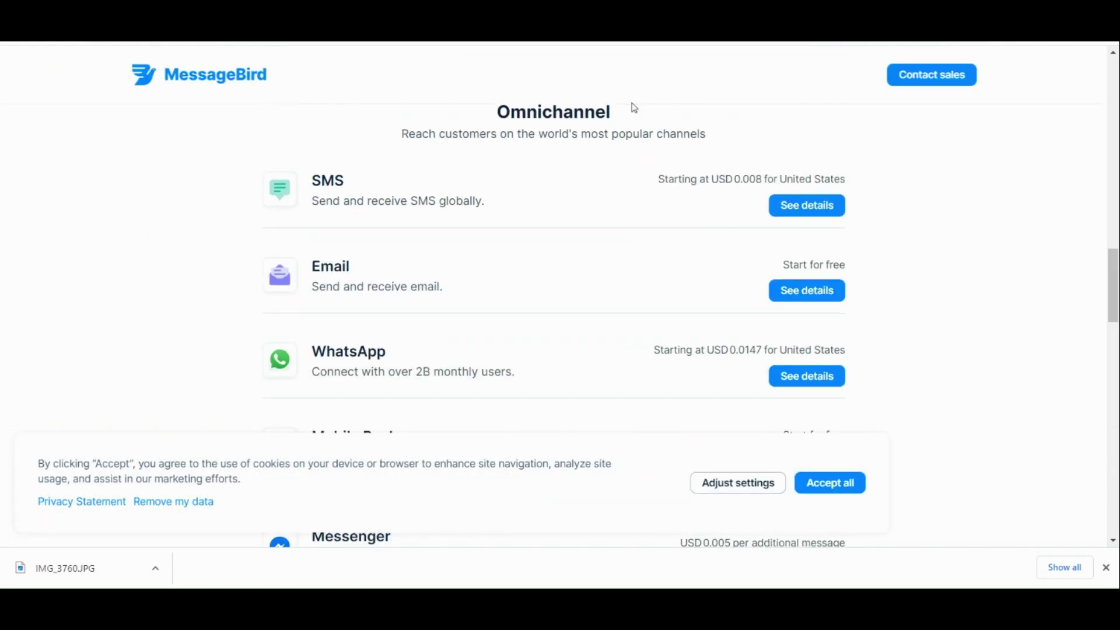
pyautogui.scroll(-12, 634, 107)
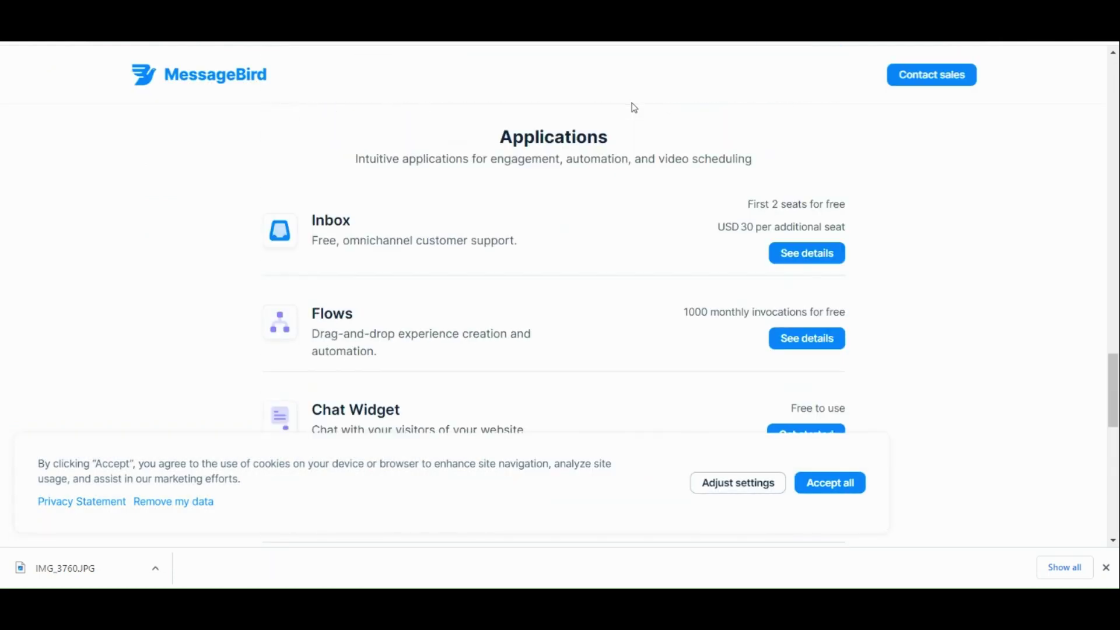
pyautogui.scroll(-8, 634, 107)
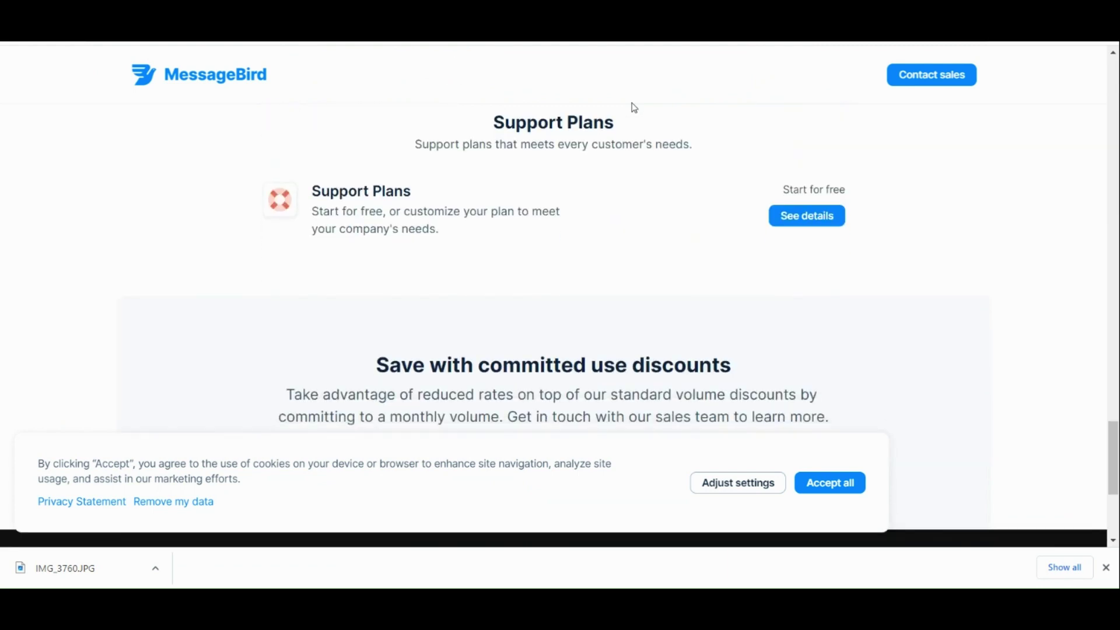
pyautogui.scroll(10, 634, 107)
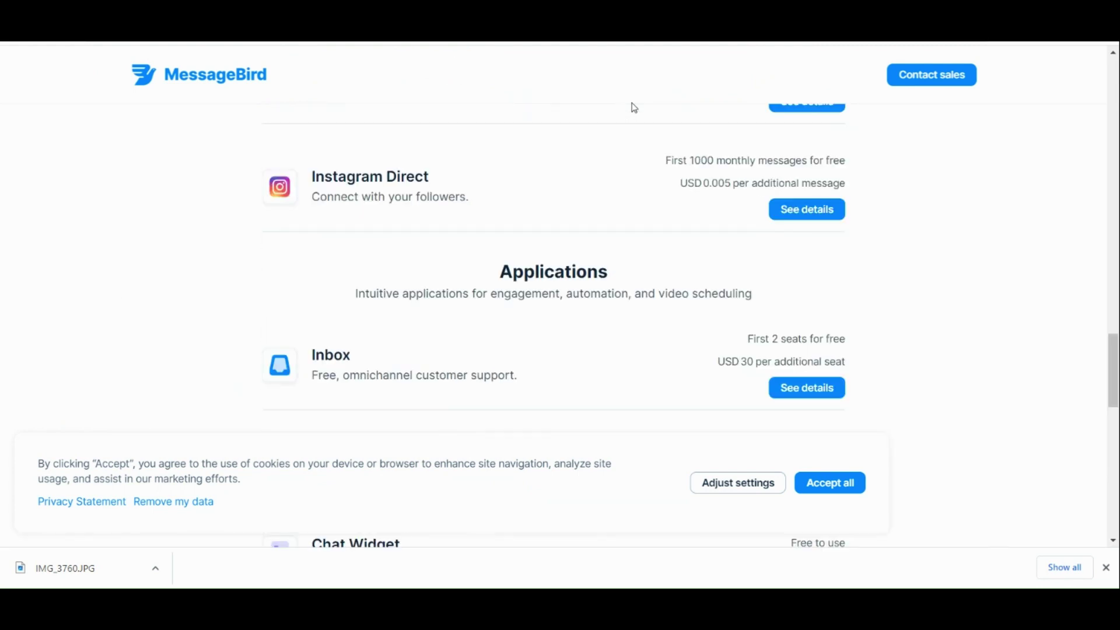
pyautogui.scroll(15, 634, 107)
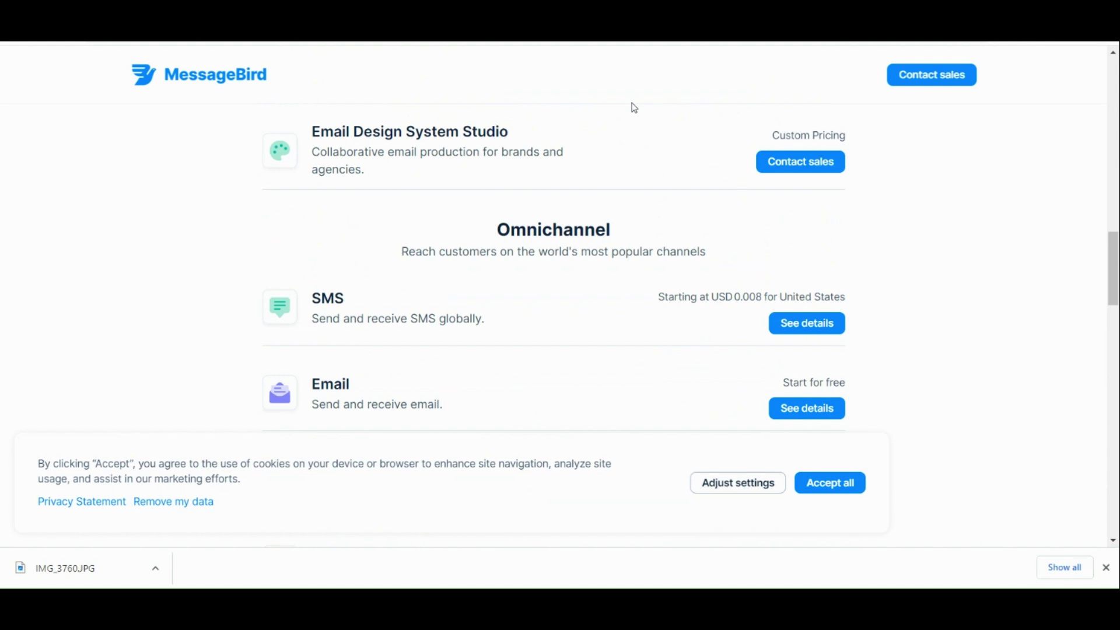
pyautogui.scroll(15, 634, 107)
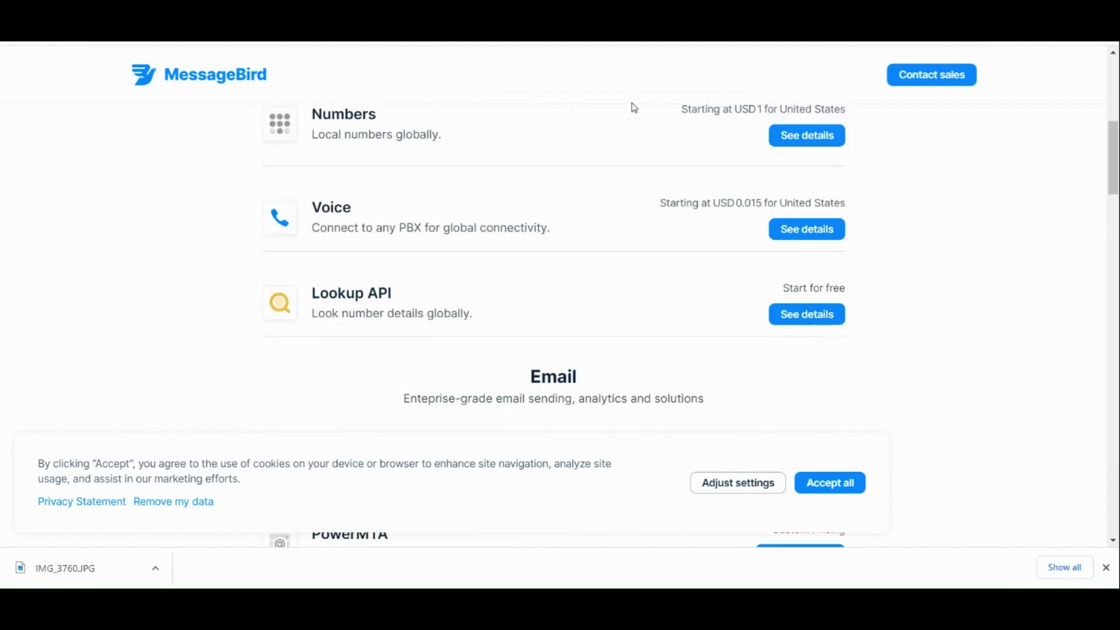
pyautogui.scroll(4, 634, 108)
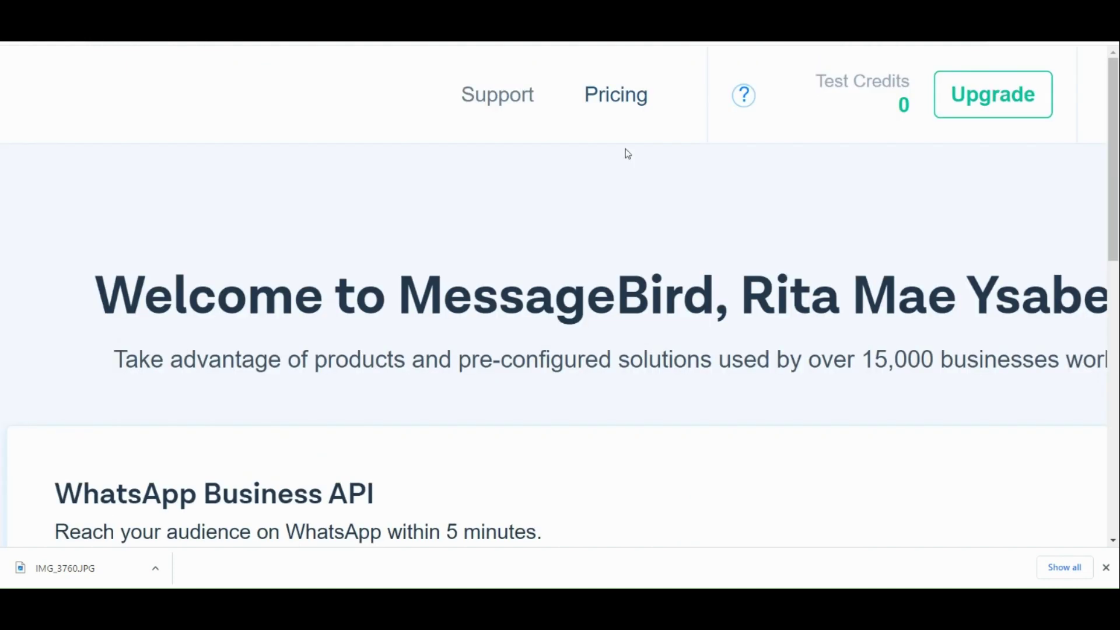
# Expand Insights in the sidebar and open the Insights Overview page.
pyautogui.hotkey('ctrl', '-')
pyautogui.hotkey('ctrl', '-')
pyautogui.hotkey('ctrl', '-')
pyautogui.hotkey('ctrl', '-')
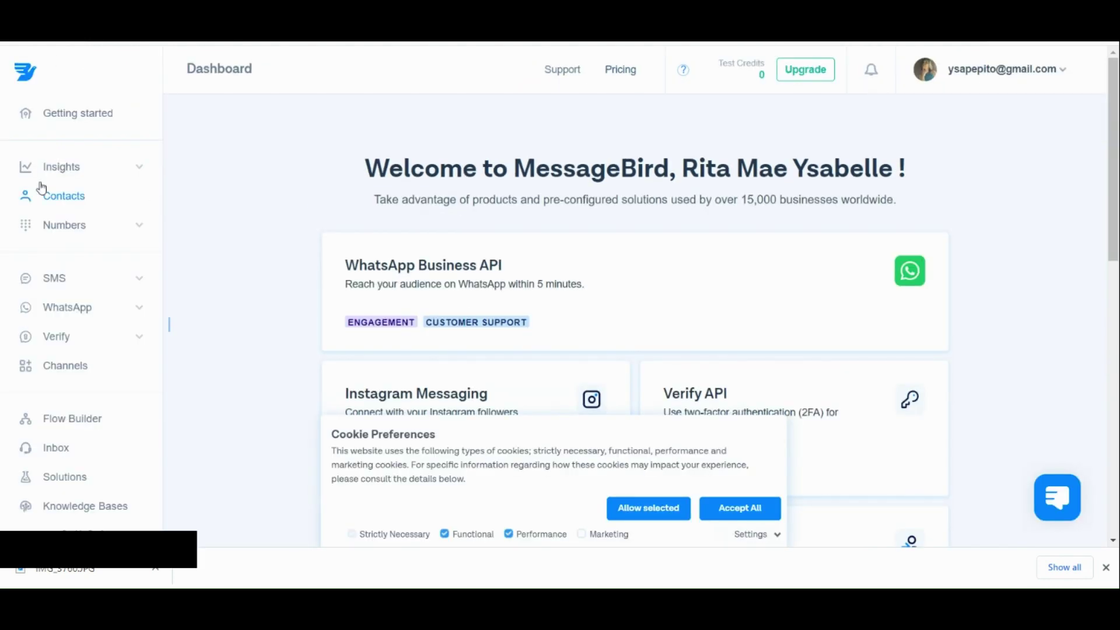
pyautogui.hotkey('ctrl', '+')
pyautogui.hotkey('ctrl', '+')
pyautogui.hotkey('ctrl', '+')
pyautogui.hotkey('ctrl', '+')
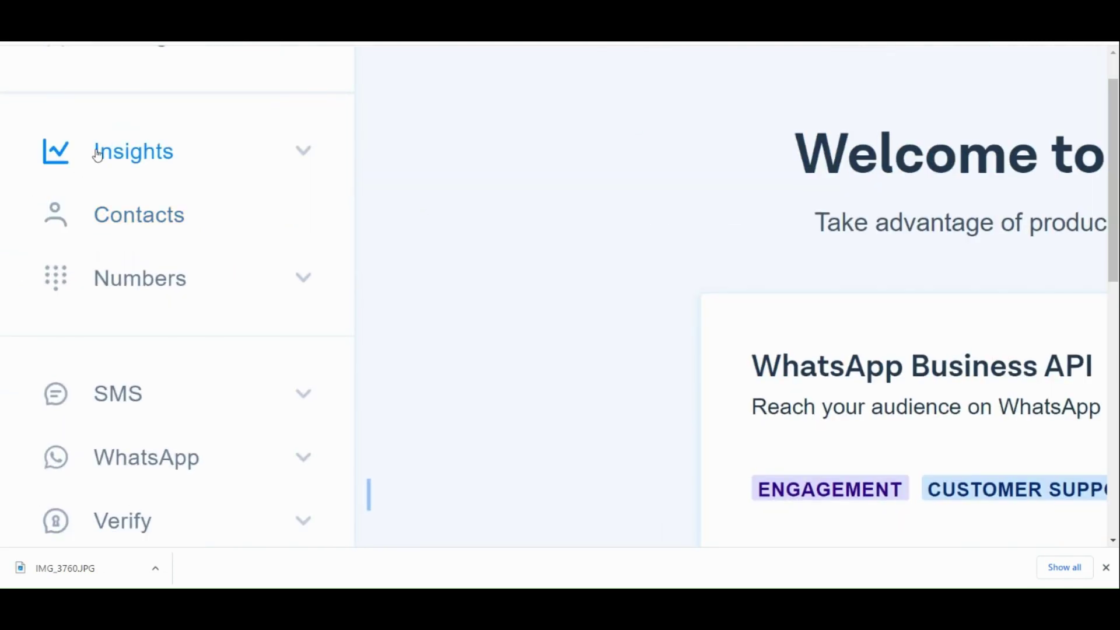
pyautogui.click(296, 147)
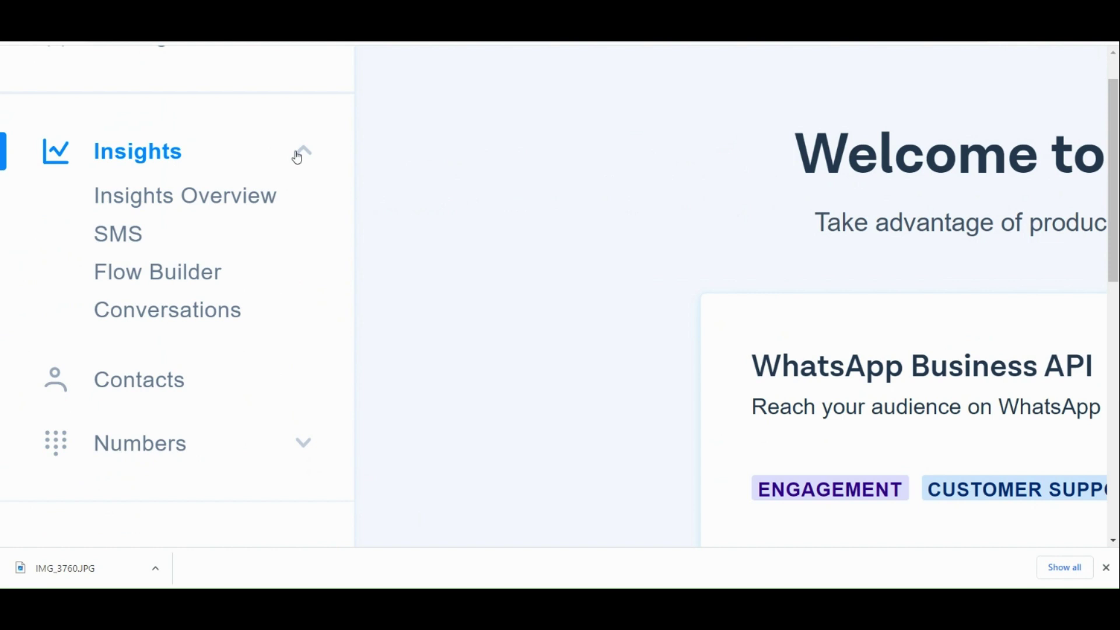
pyautogui.click(273, 210)
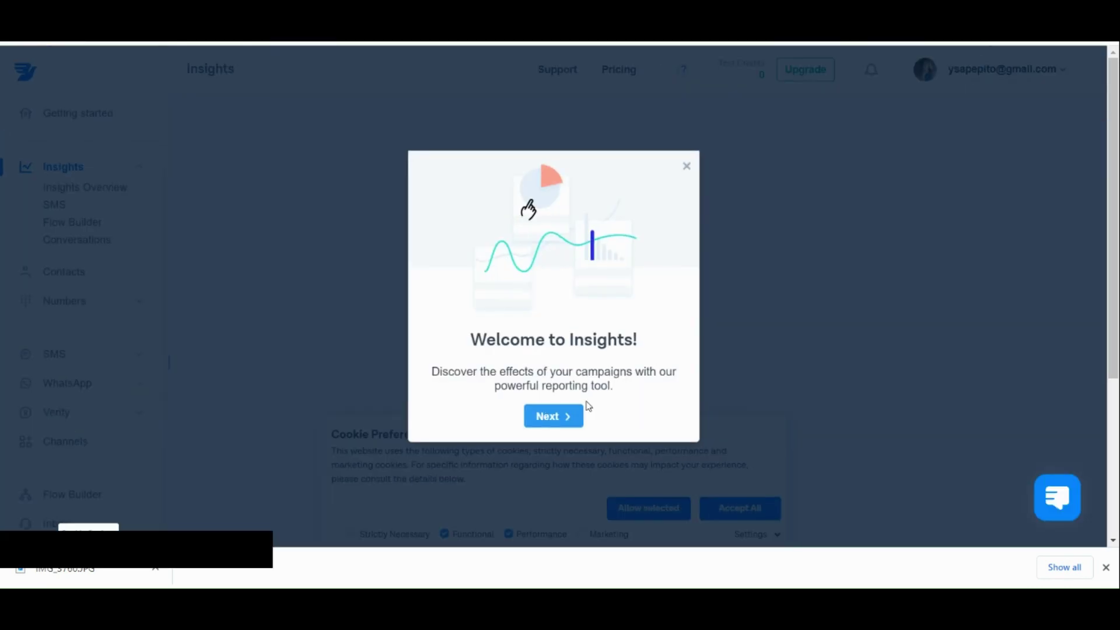
# Step through the Insights welcome tour to 'Take me to my data!' and review the overview.
pyautogui.click(566, 426)
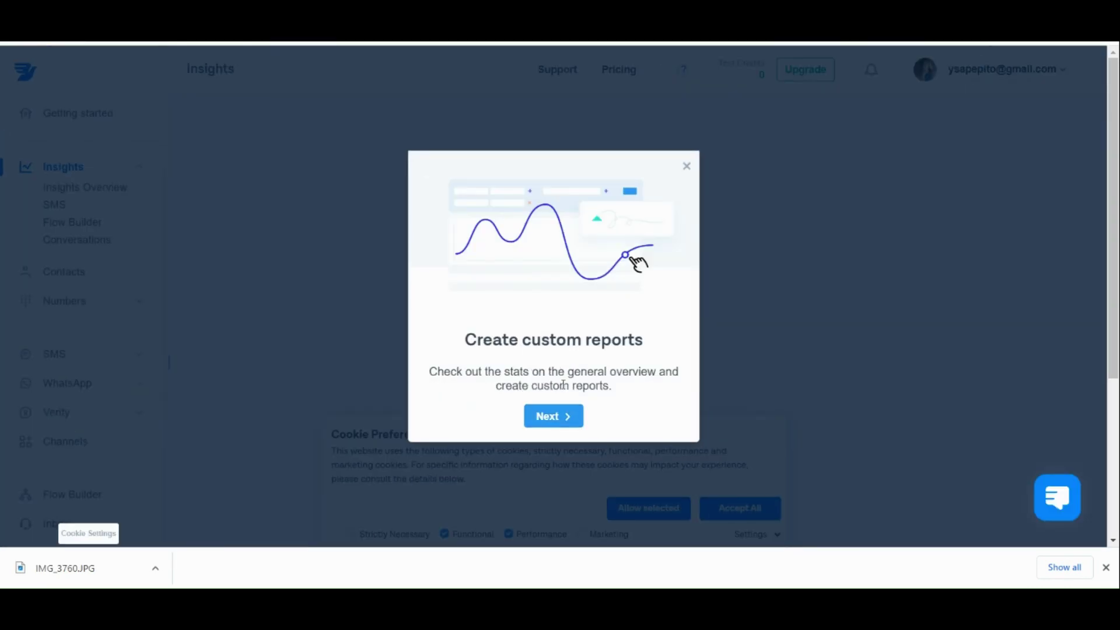
pyautogui.click(551, 416)
pyautogui.click(555, 416)
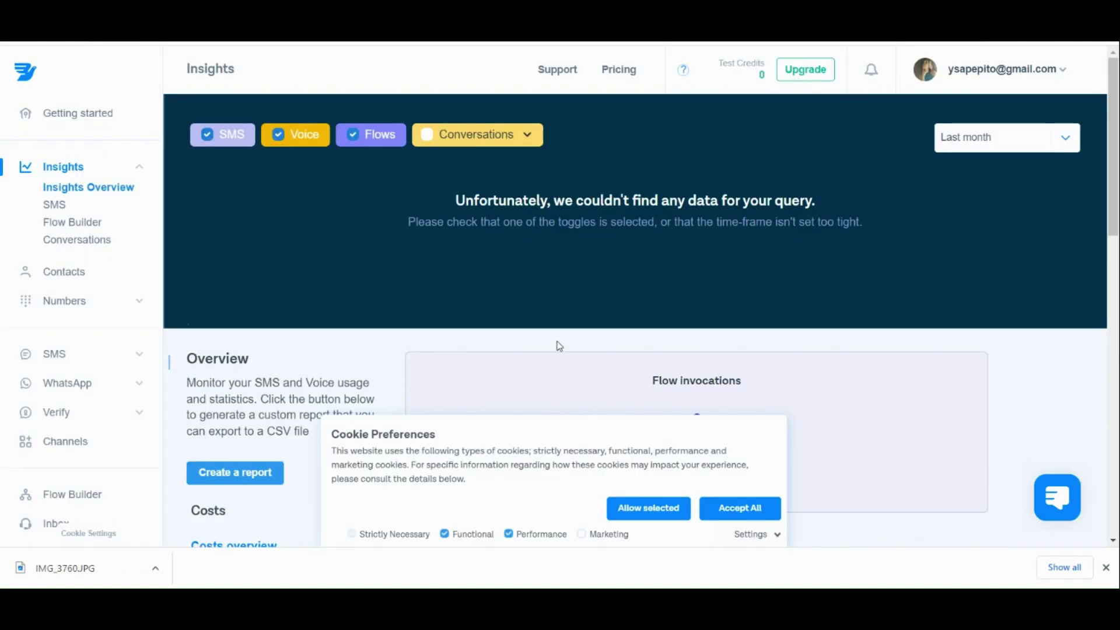
pyautogui.scroll(-3, 558, 346)
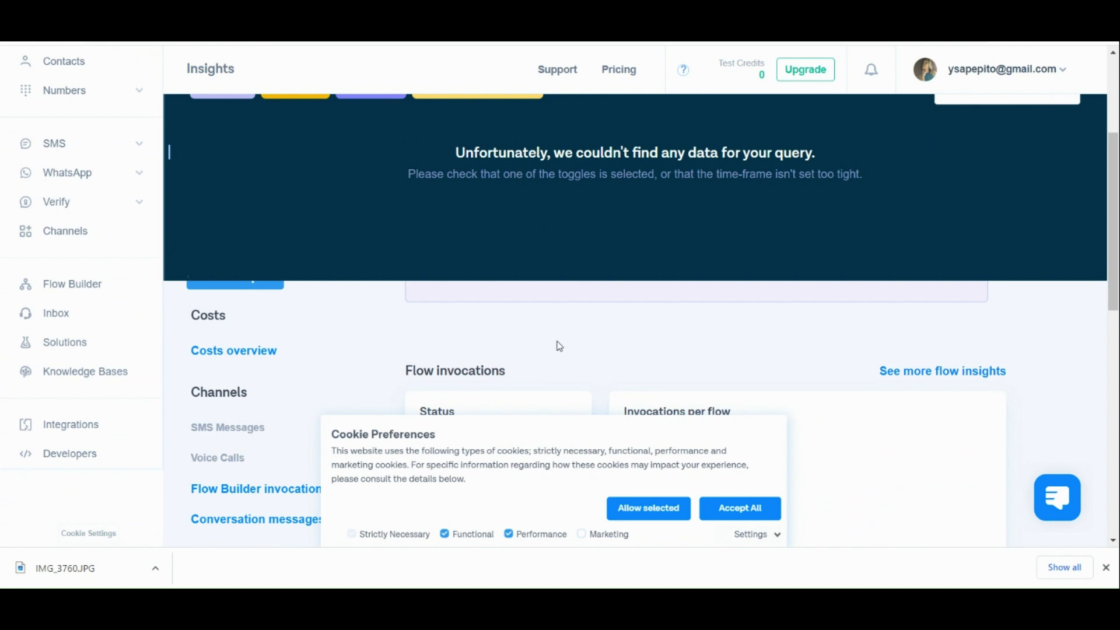
pyautogui.scroll(2, 559, 346)
pyautogui.scroll(4, 358, 354)
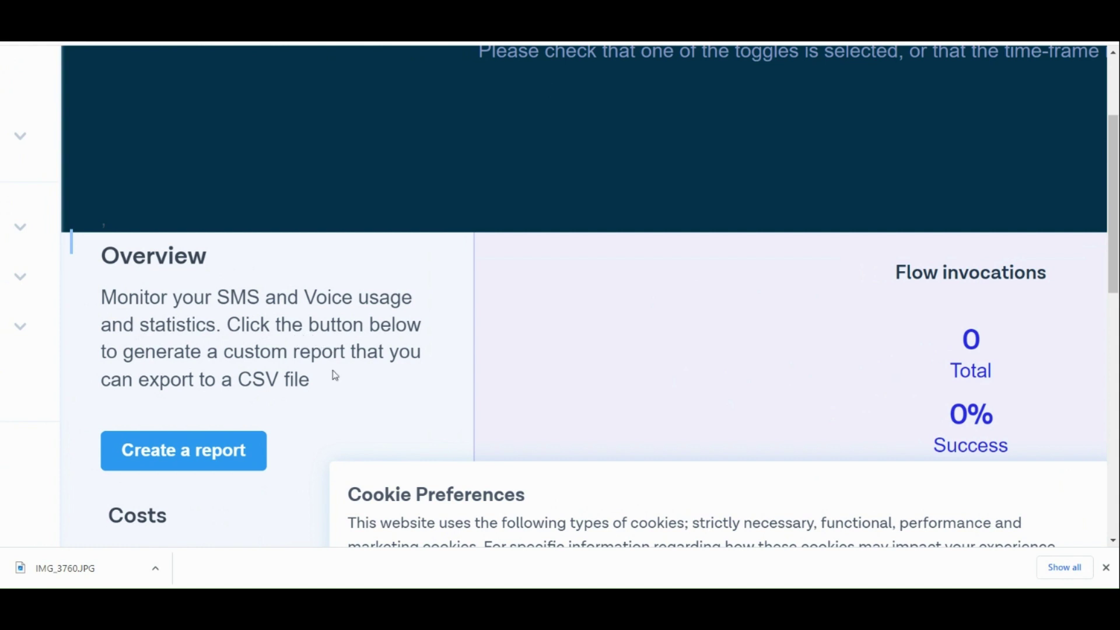
pyautogui.scroll(-4, 332, 382)
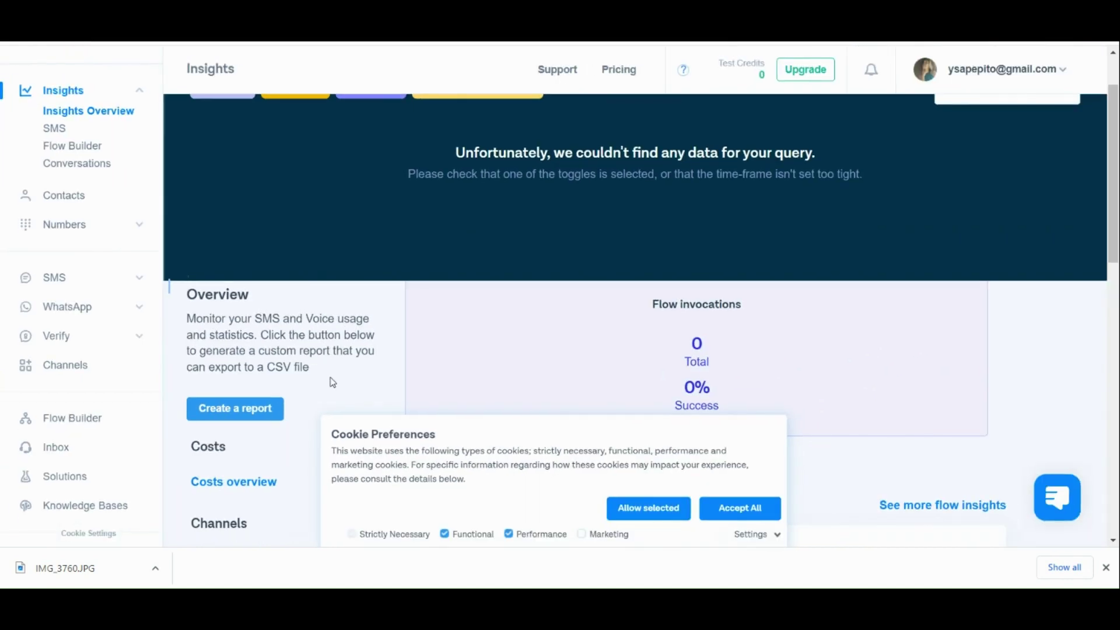
pyautogui.scroll(-3, 332, 382)
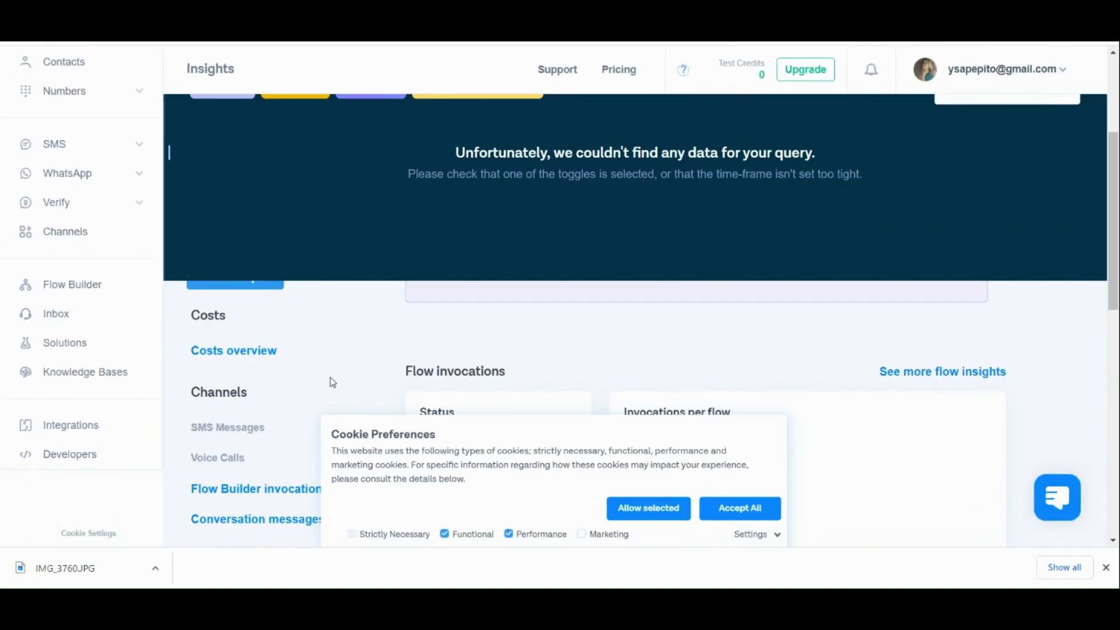
pyautogui.scroll(-1, 423, 357)
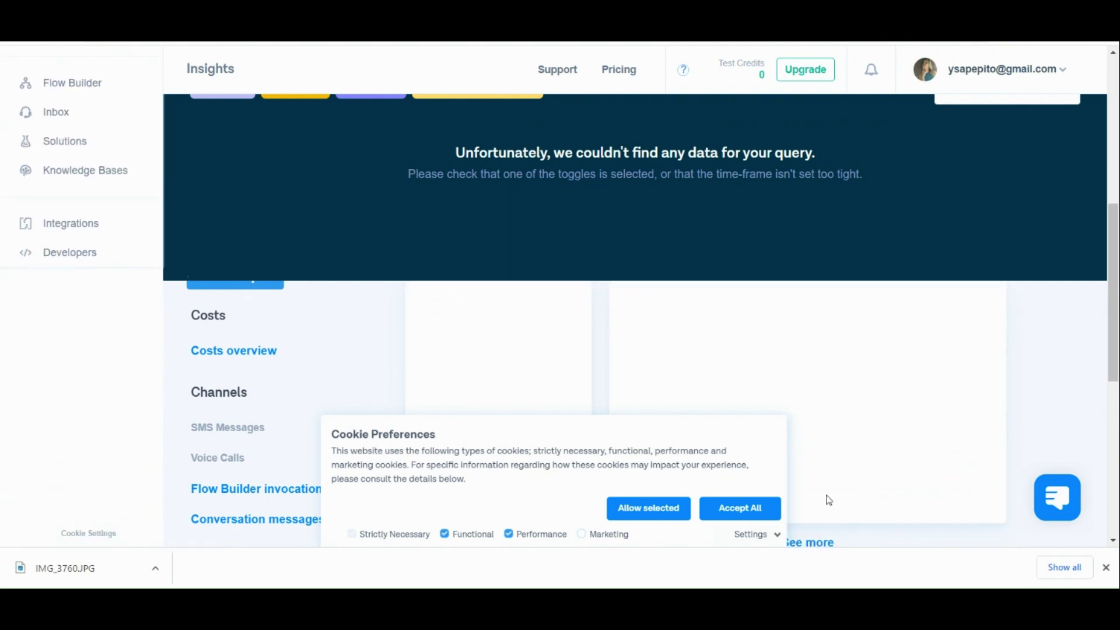
# Accept all cookies and scroll the empty Insights Overview with 0 flow invocations.
pyautogui.click(767, 517)
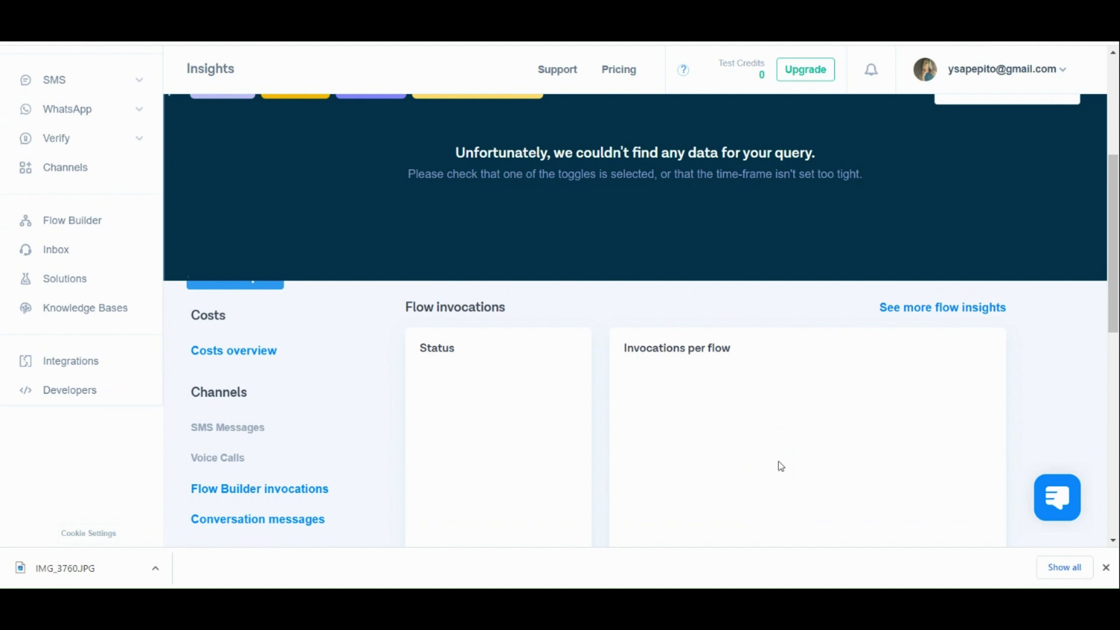
pyautogui.scroll(-5, 781, 467)
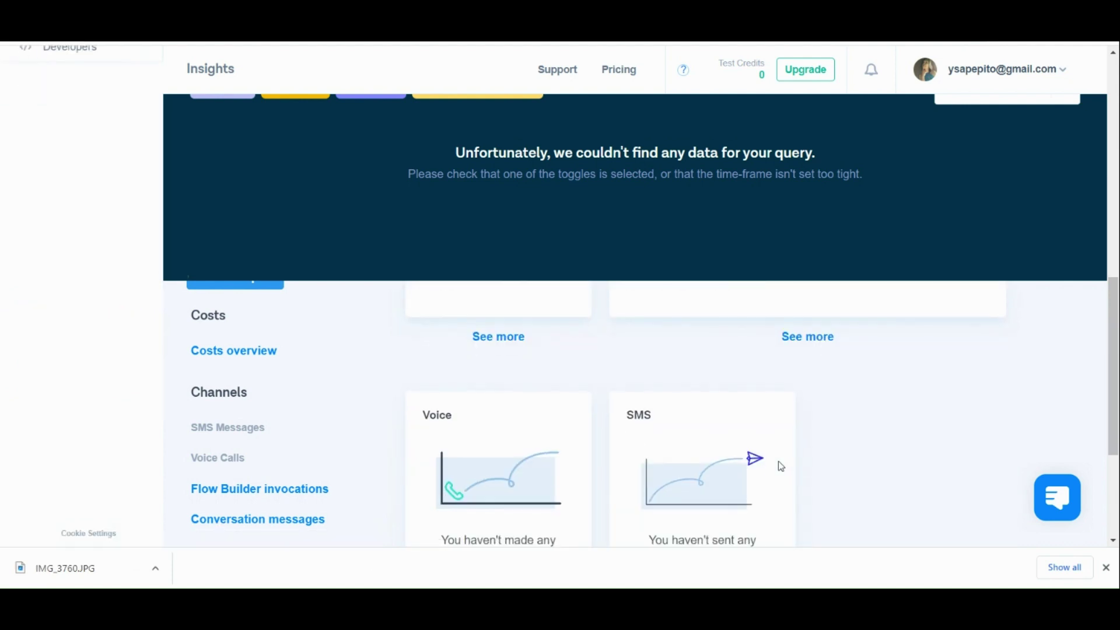
pyautogui.scroll(-2, 782, 466)
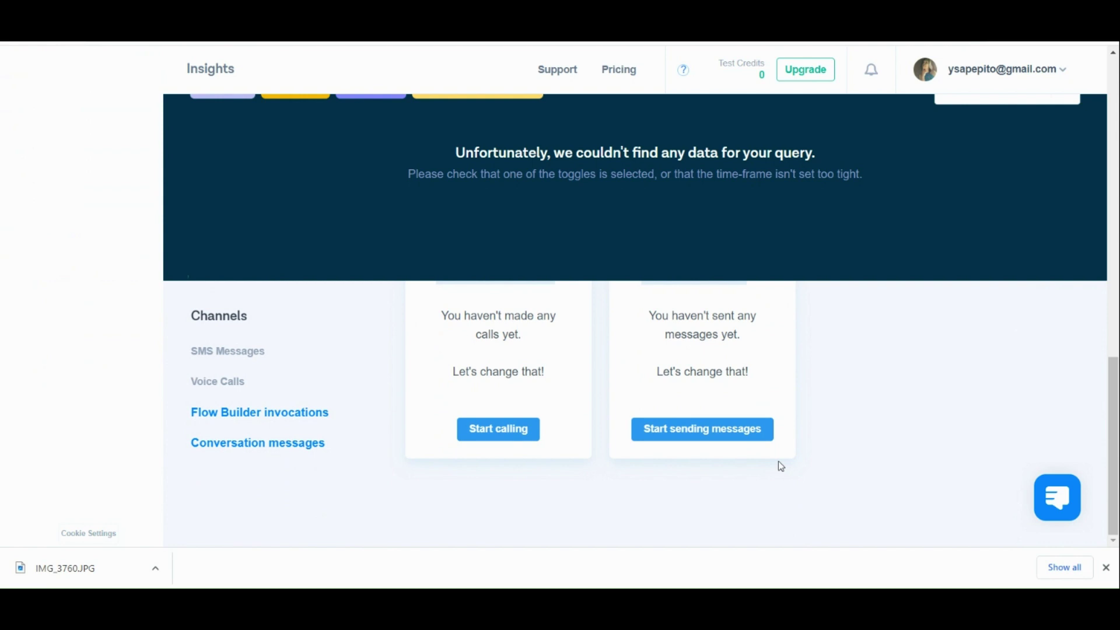
pyautogui.scroll(6, 781, 466)
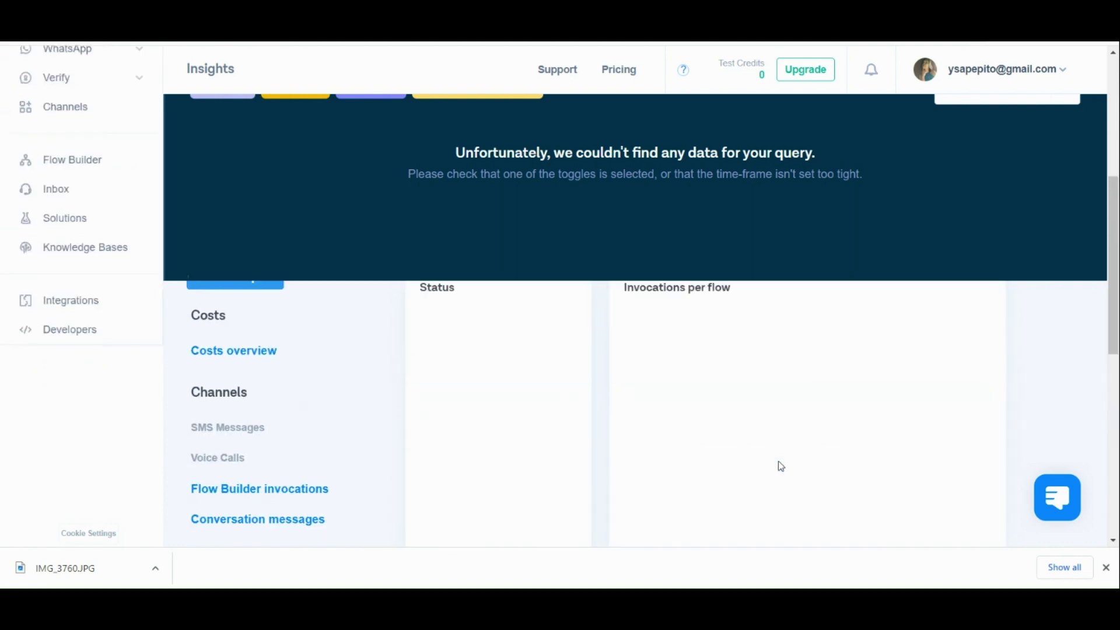
pyautogui.scroll(5, 781, 466)
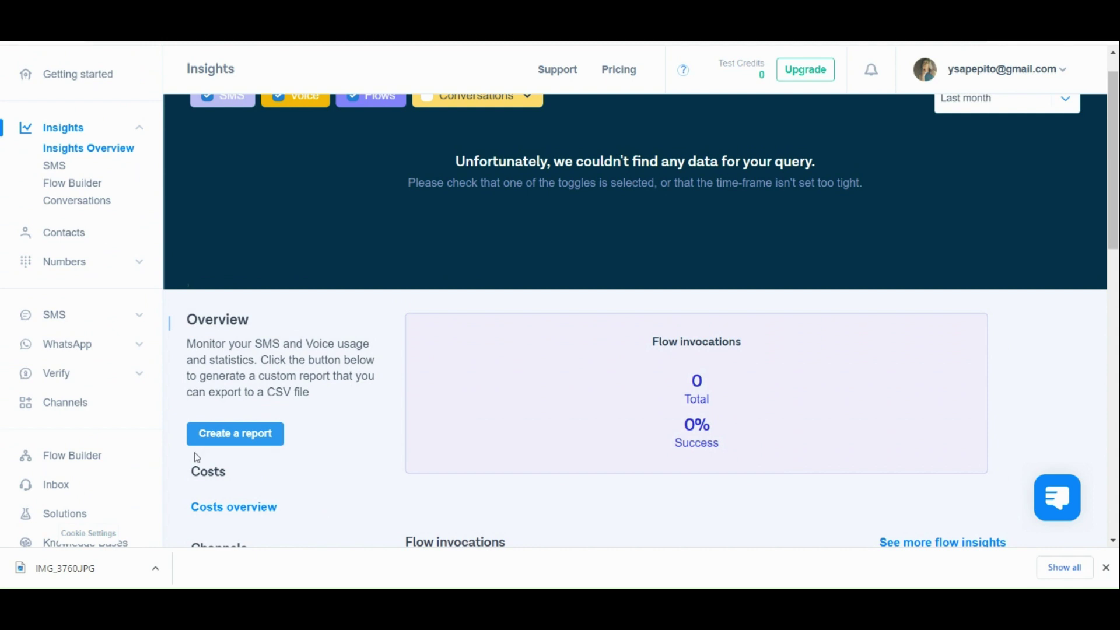
pyautogui.scroll(5, 201, 446)
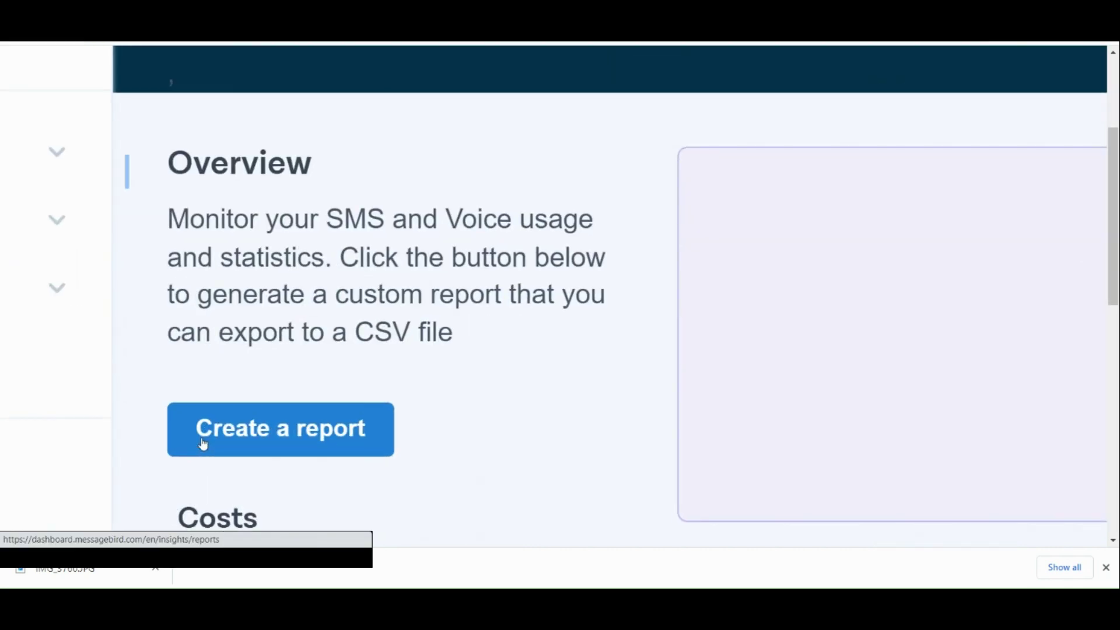
# Create an SMS Messages report for 1 June 2023 to 3 June 2023, which returns no data.
pyautogui.click(203, 445)
pyautogui.scroll(-5, 202, 443)
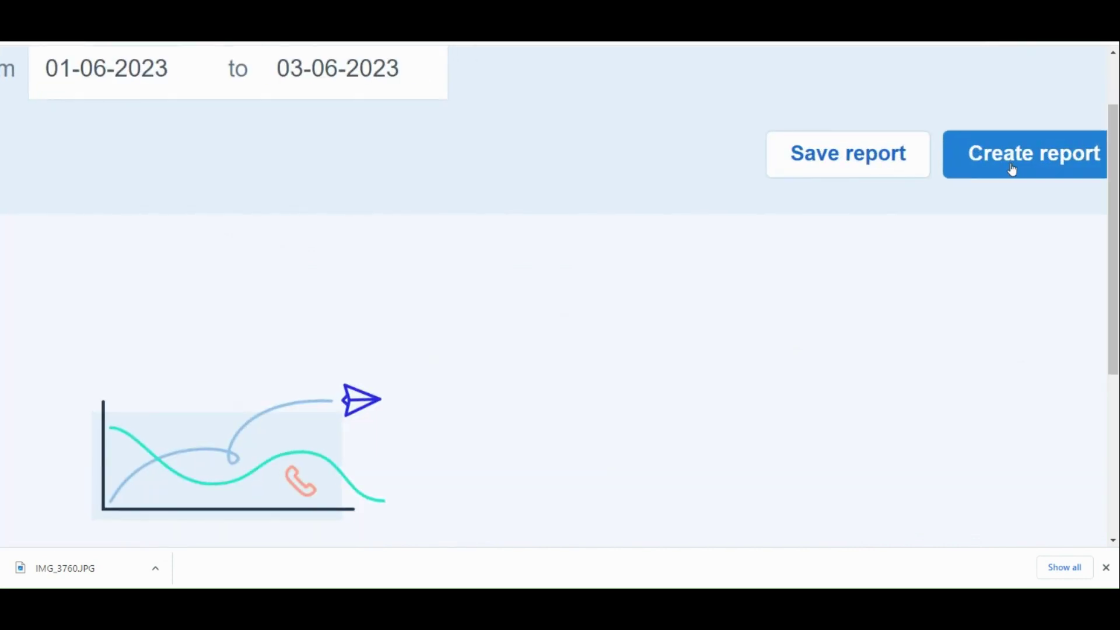
pyautogui.click(1012, 170)
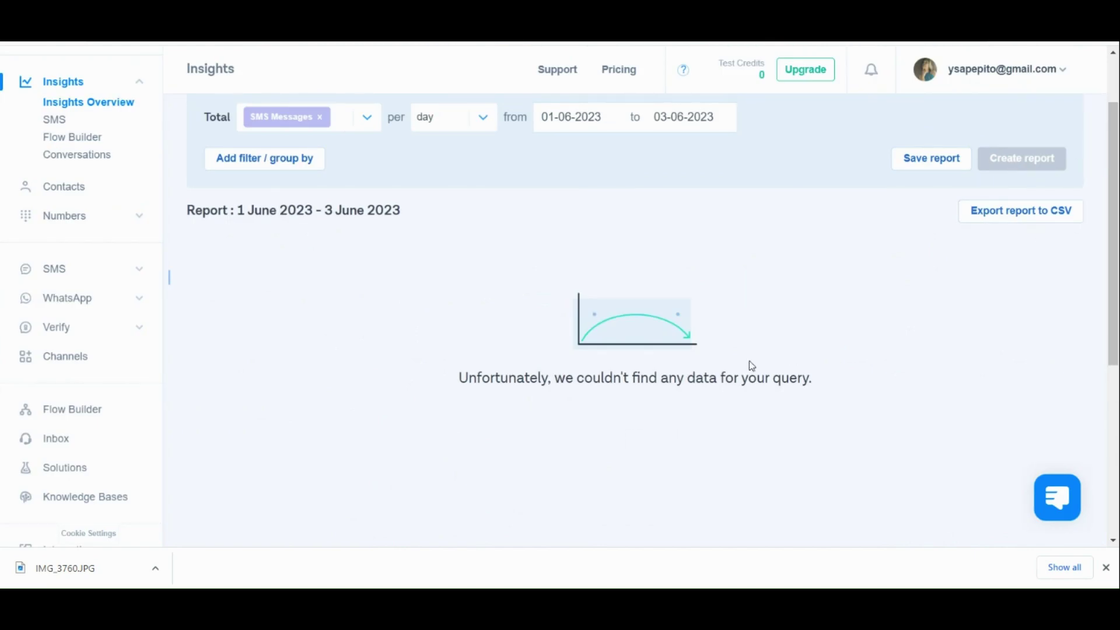
# View the Flow Builder and Conversations insights, then go to the empty Contacts page.
pyautogui.click(89, 141)
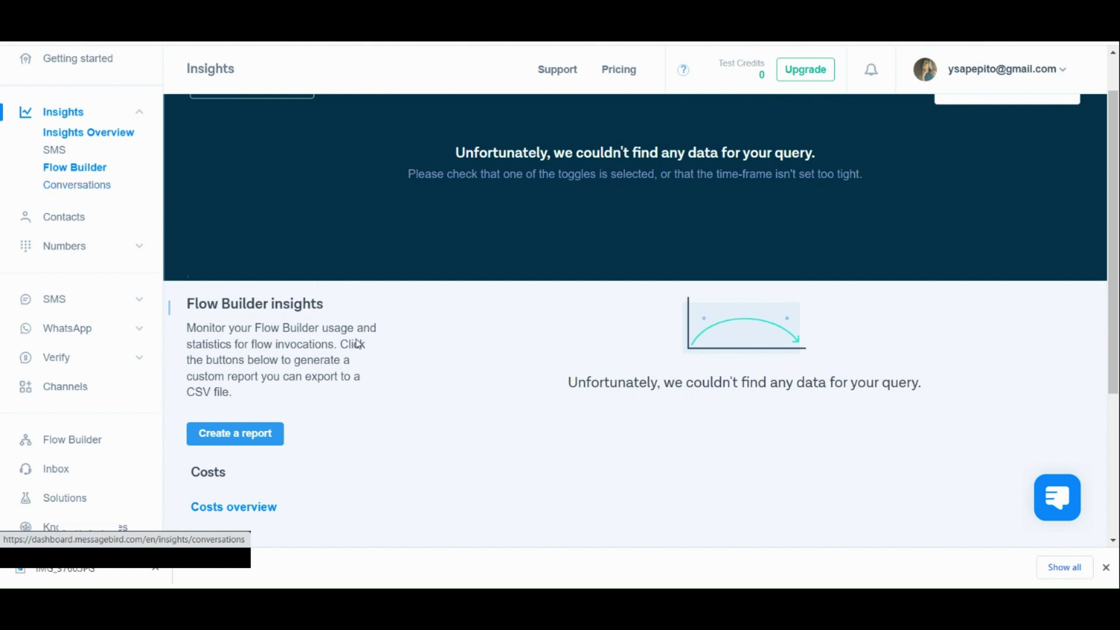
pyautogui.scroll(-4, 359, 344)
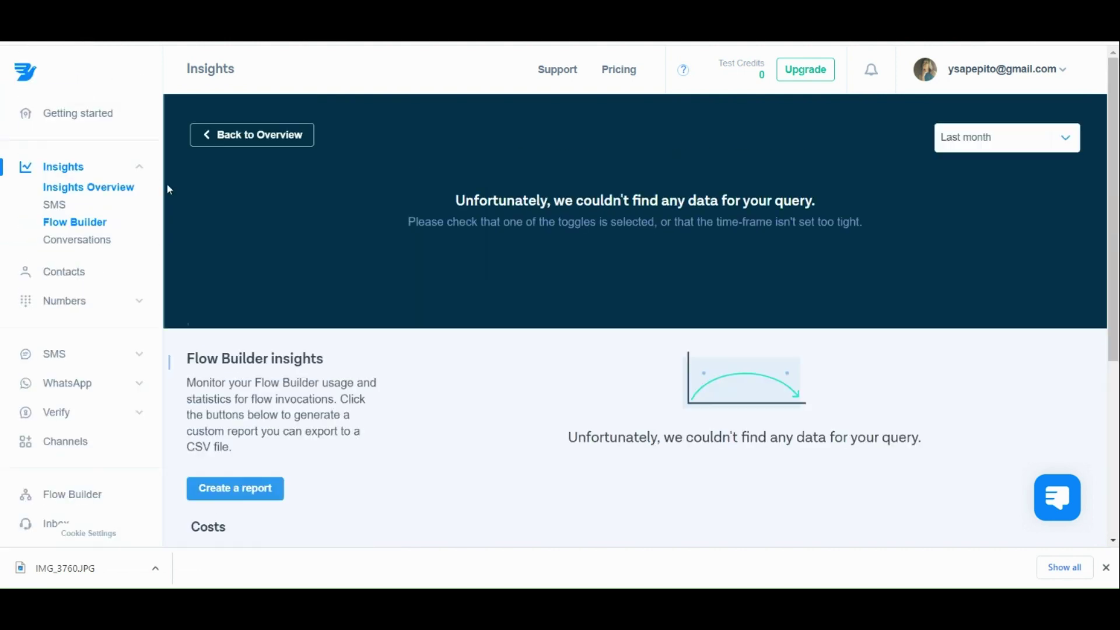
pyautogui.click(99, 246)
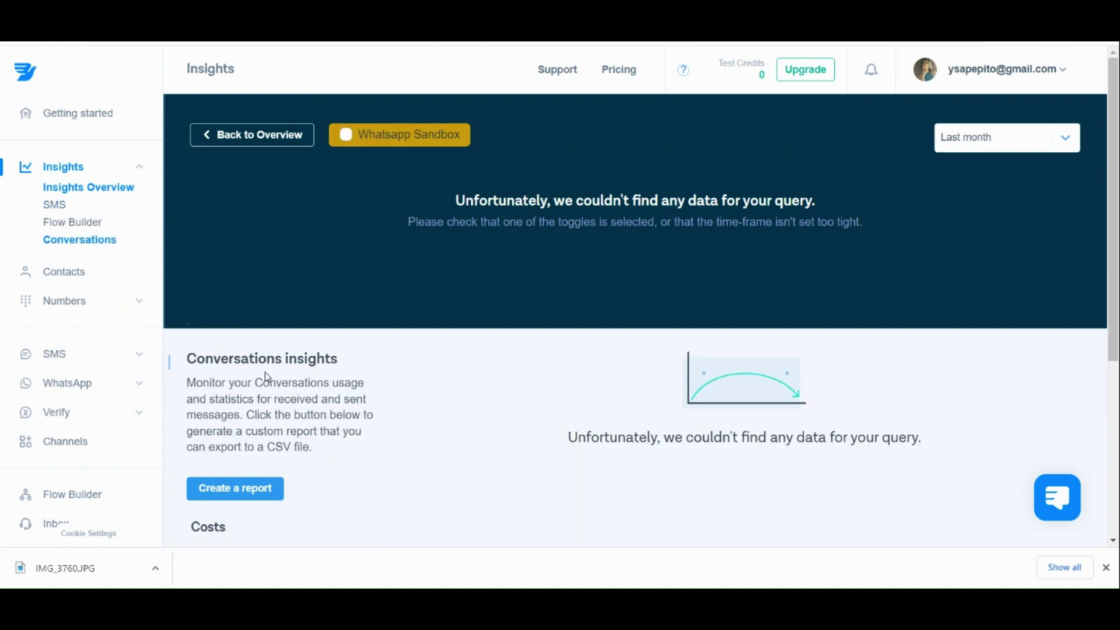
pyautogui.scroll(3, 265, 372)
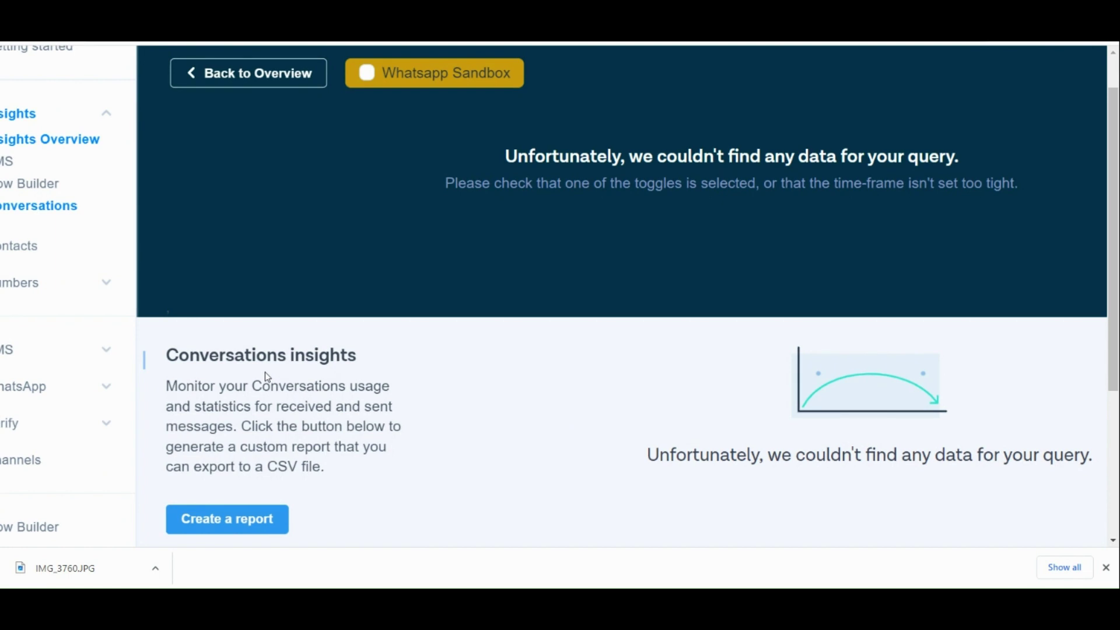
pyautogui.scroll(-3, 266, 376)
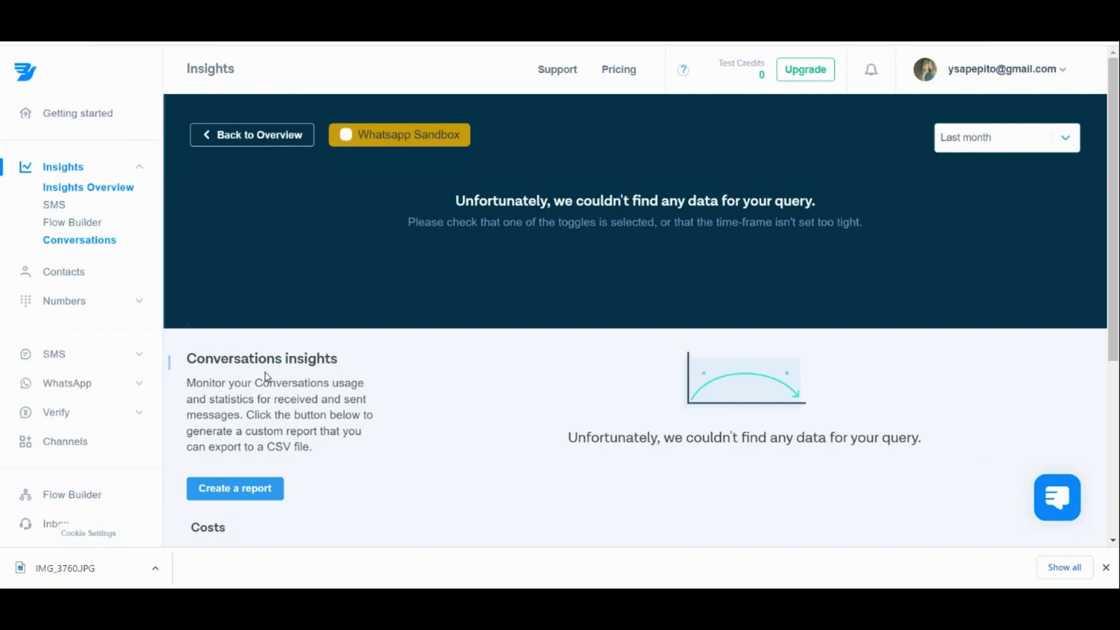
pyautogui.scroll(-3, 266, 376)
pyautogui.scroll(-3, 267, 377)
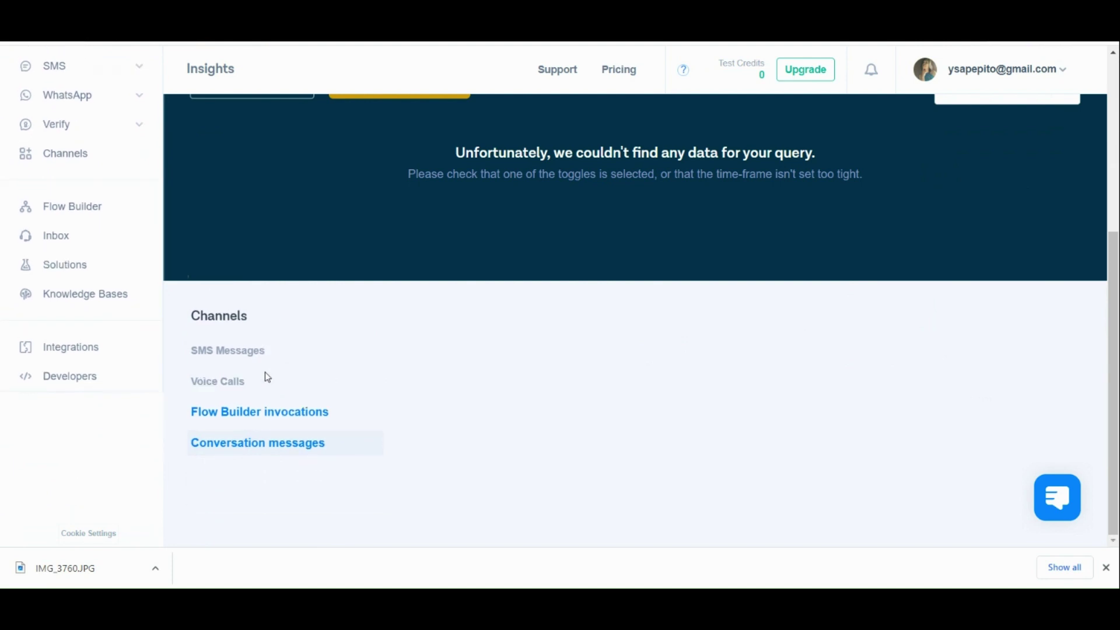
pyautogui.scroll(4, 267, 377)
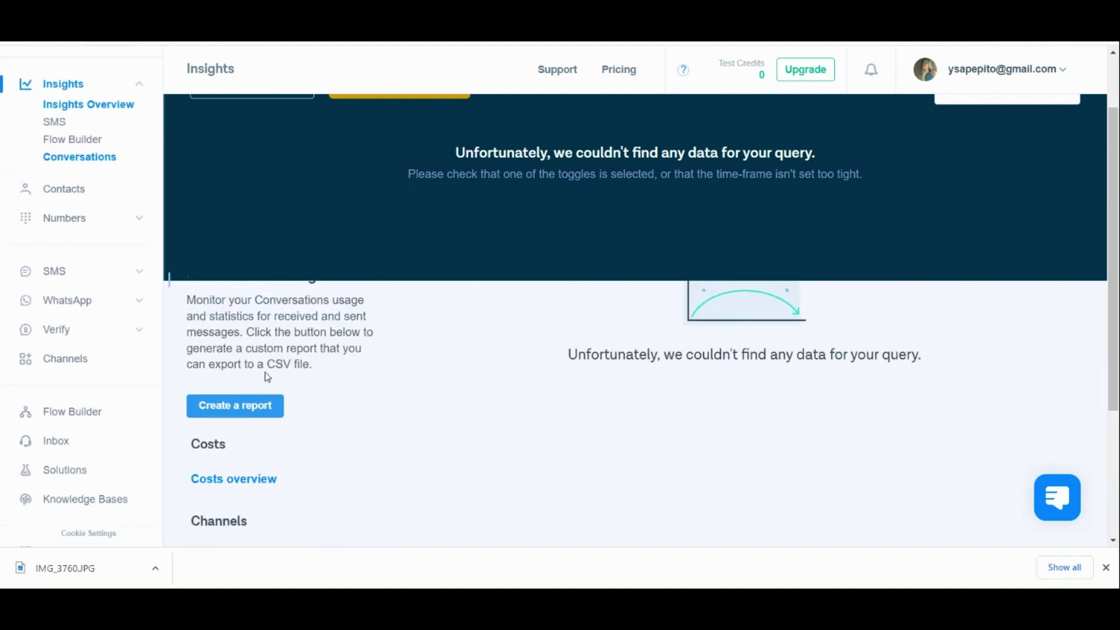
pyautogui.click(93, 270)
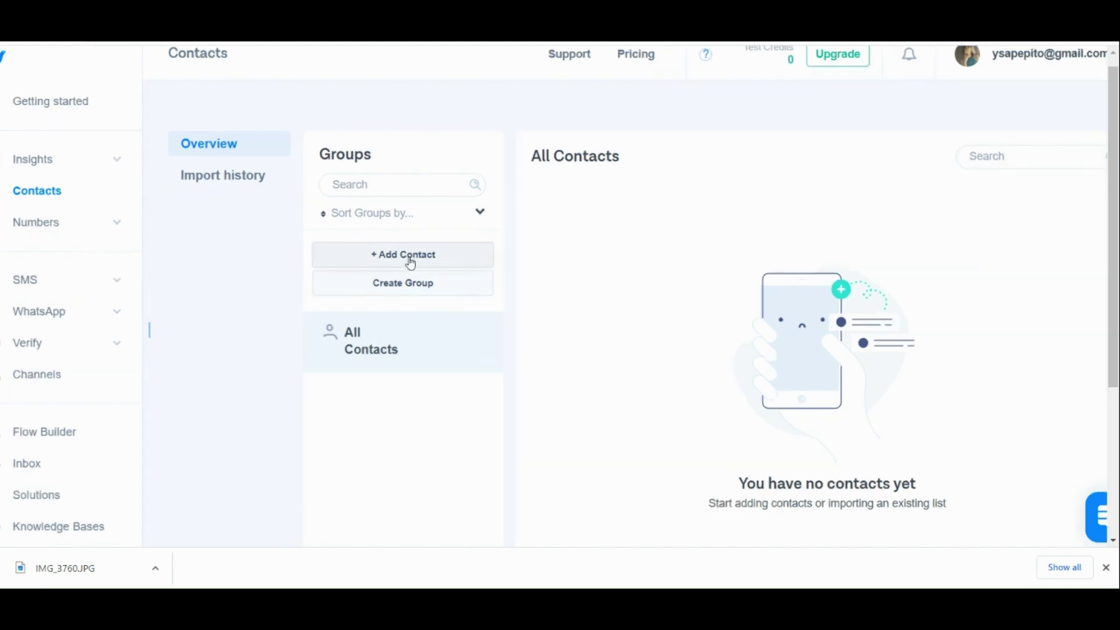
# Use + Add Contact to bring up the Import list dialog for .XLS, .XLSX, .CSV or .TXT files.
pyautogui.click(410, 261)
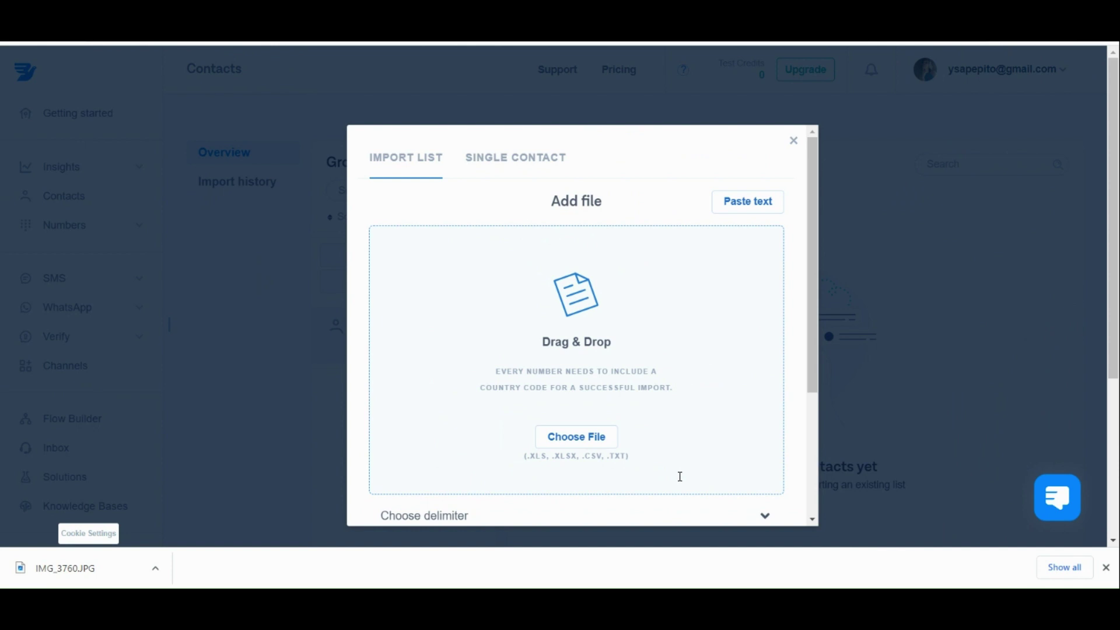
# Start a single manual contact and look through the phone-number country list without choosing one.
pyautogui.click(541, 168)
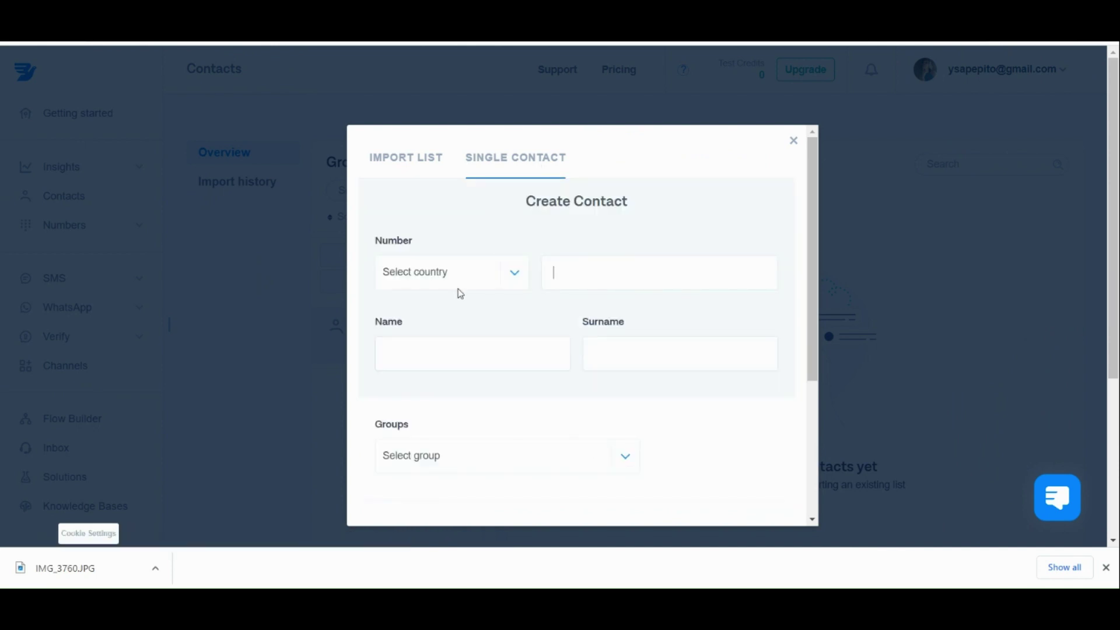
pyautogui.click(475, 289)
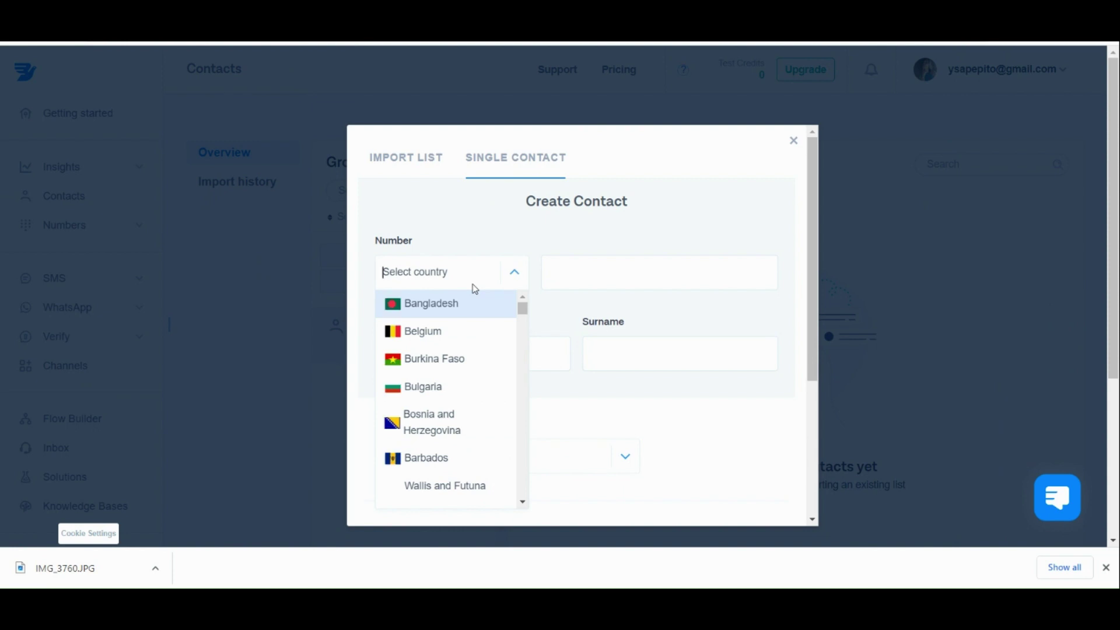
pyautogui.click(512, 231)
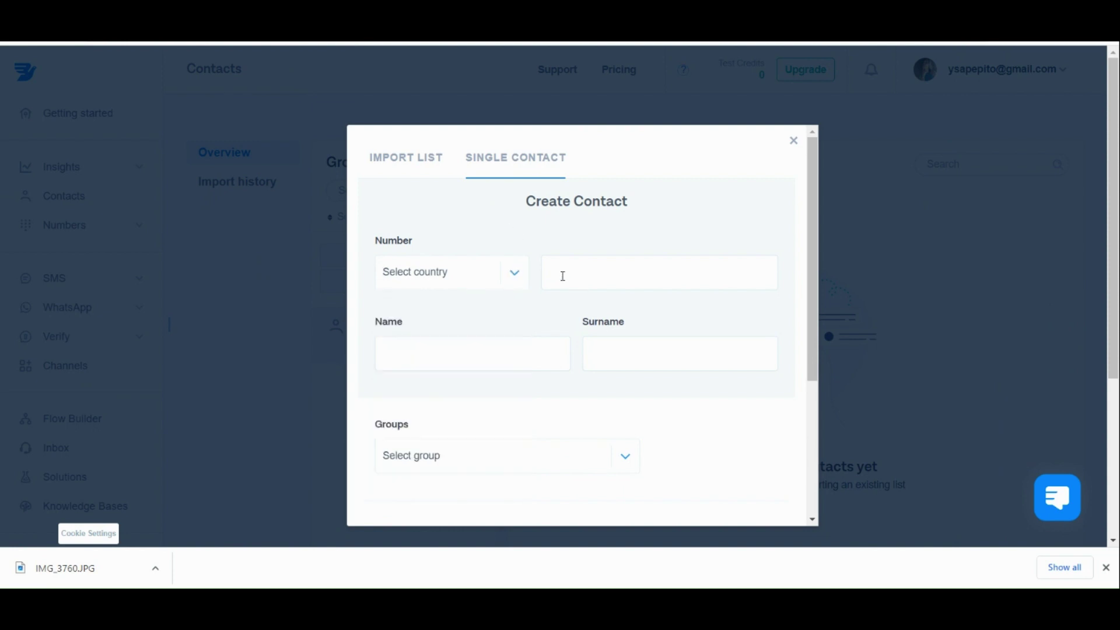
pyautogui.scroll(-1, 503, 343)
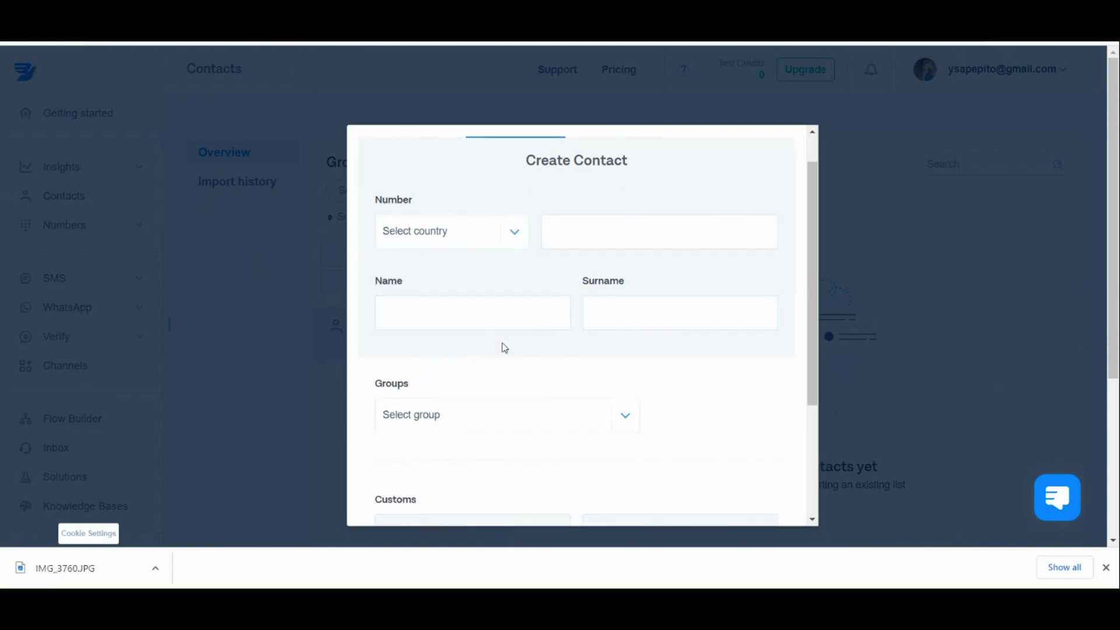
pyautogui.scroll(-2, 622, 332)
# Check the empty Groups list, then close the Create Contact form without saving.
pyautogui.click(624, 334)
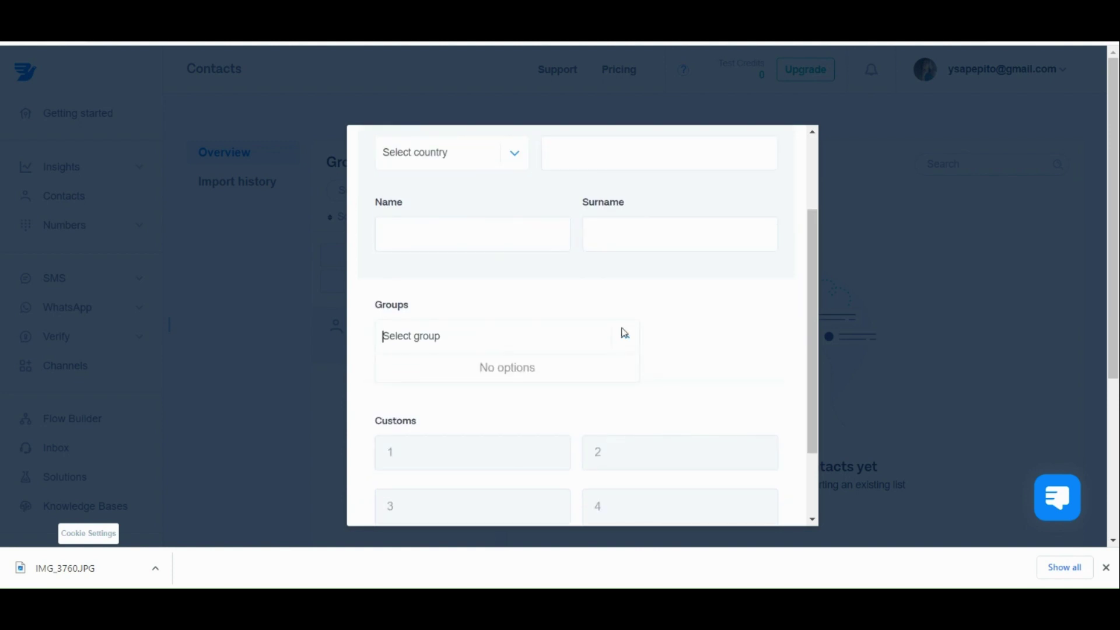
pyautogui.click(624, 334)
pyautogui.scroll(-2, 535, 449)
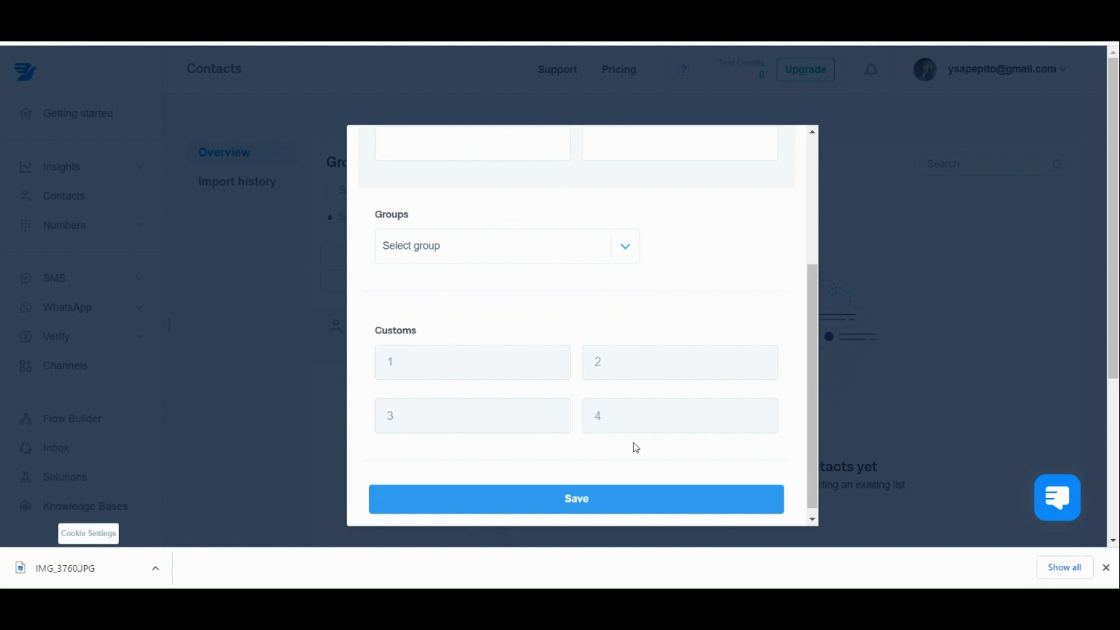
pyautogui.click(859, 470)
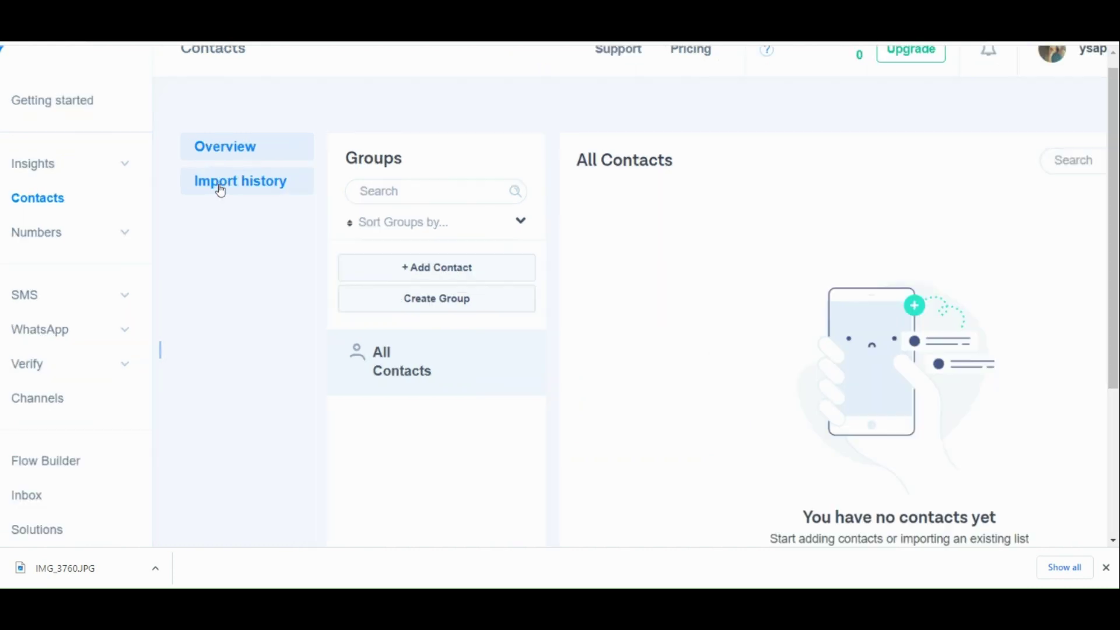
# View the empty contact Import history, then expand Numbers to show My Numbers and Number Pools.
pyautogui.click(221, 191)
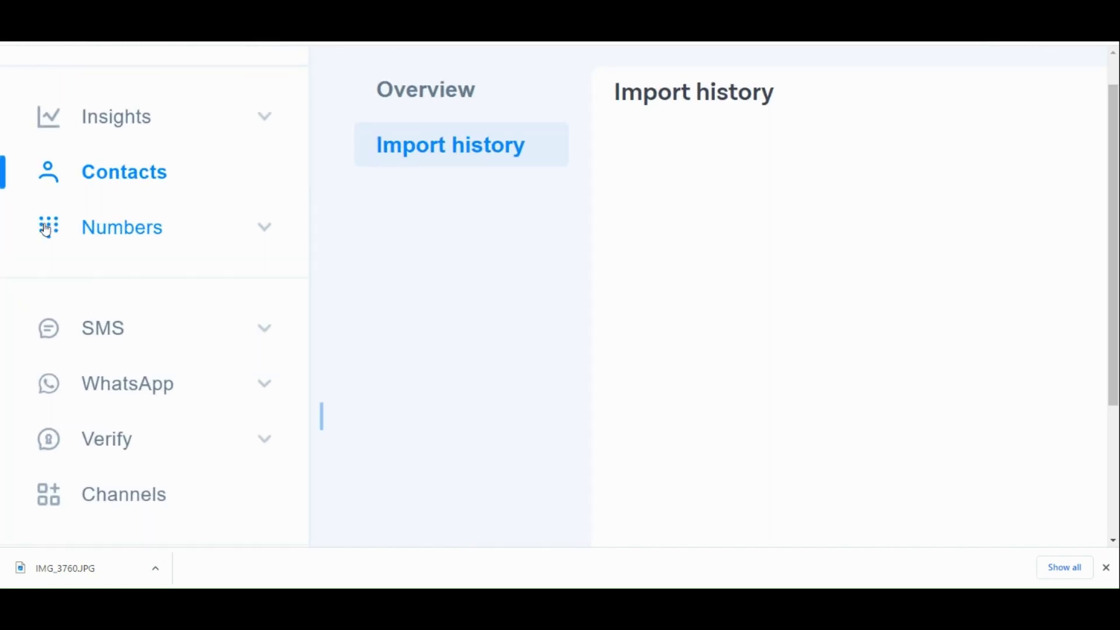
pyautogui.click(47, 230)
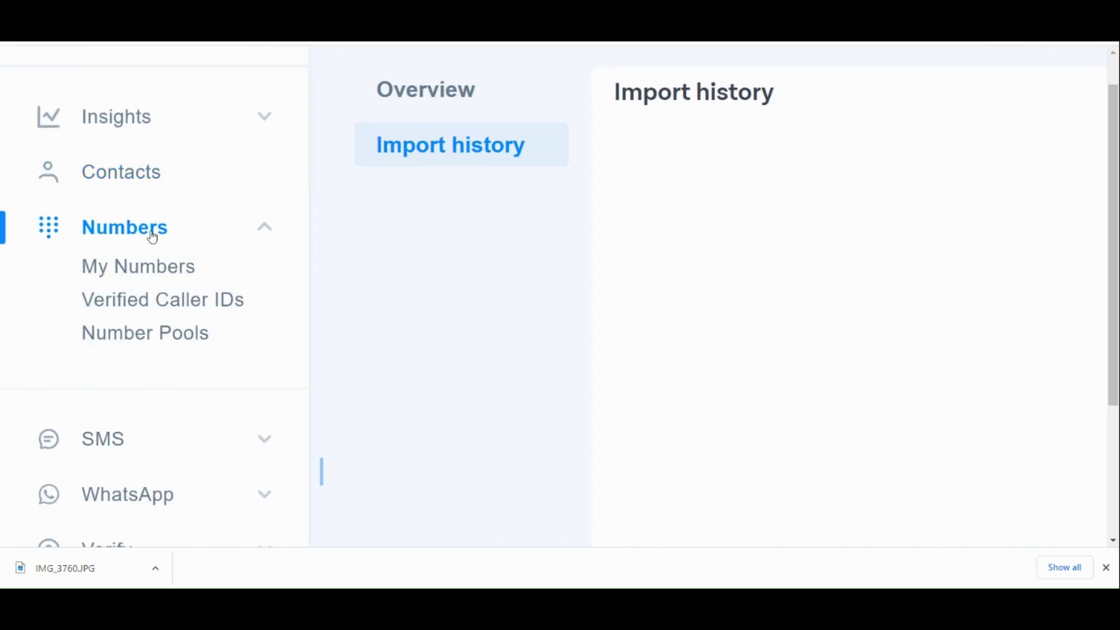
# Open My Numbers, preview the Buy a number search page, and return to the owned-numbers list.
pyautogui.click(140, 266)
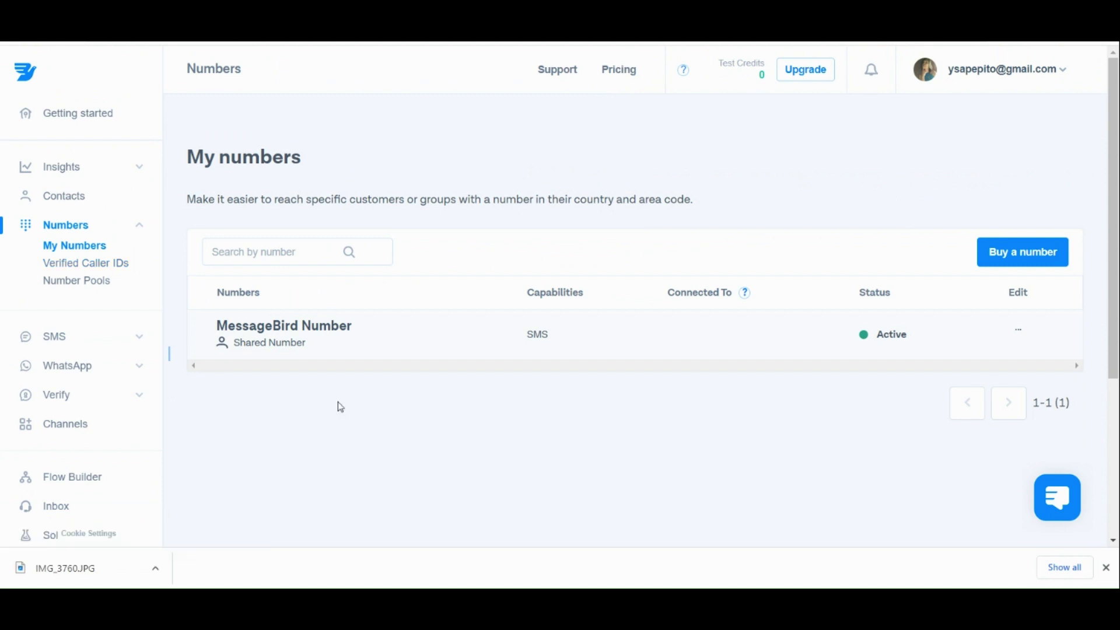
pyautogui.scroll(-1, 341, 407)
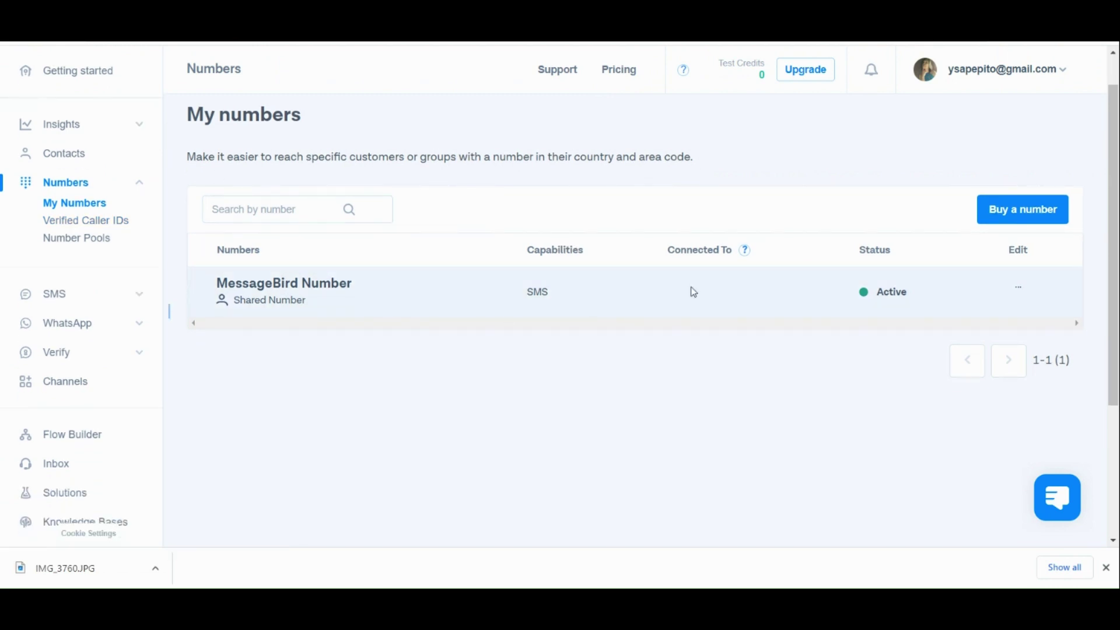
pyautogui.scroll(5, 1006, 218)
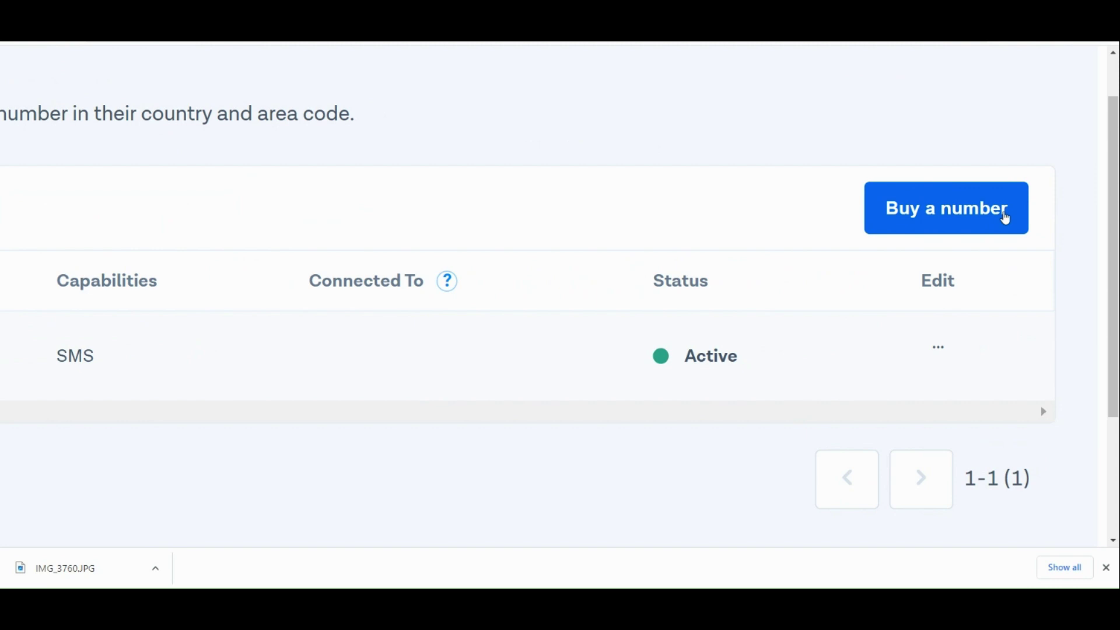
pyautogui.click(1005, 219)
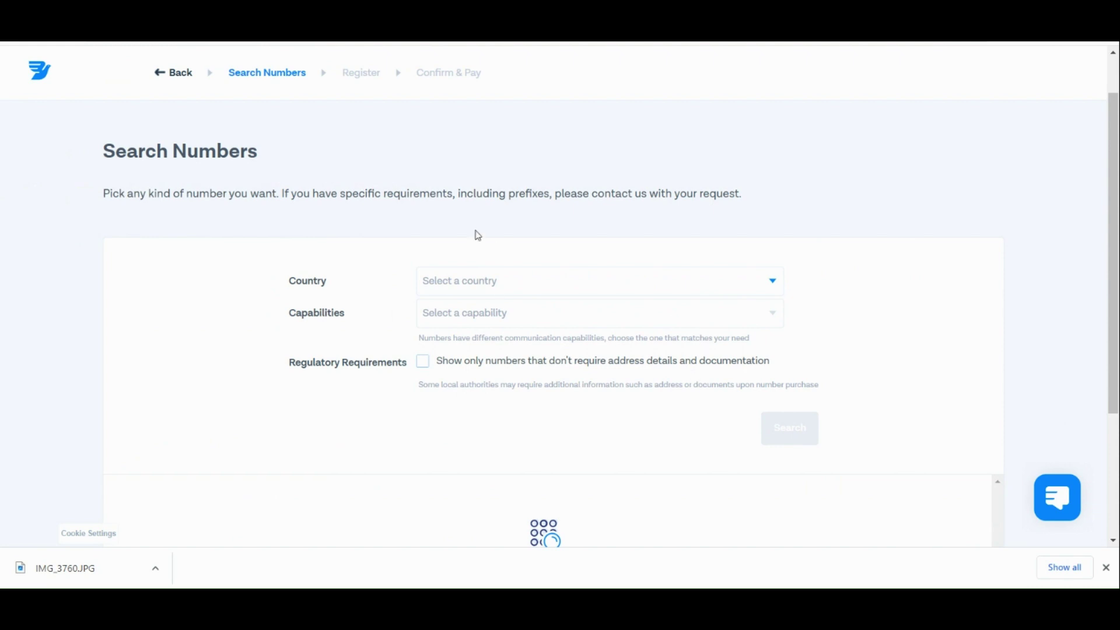
pyautogui.click(158, 70)
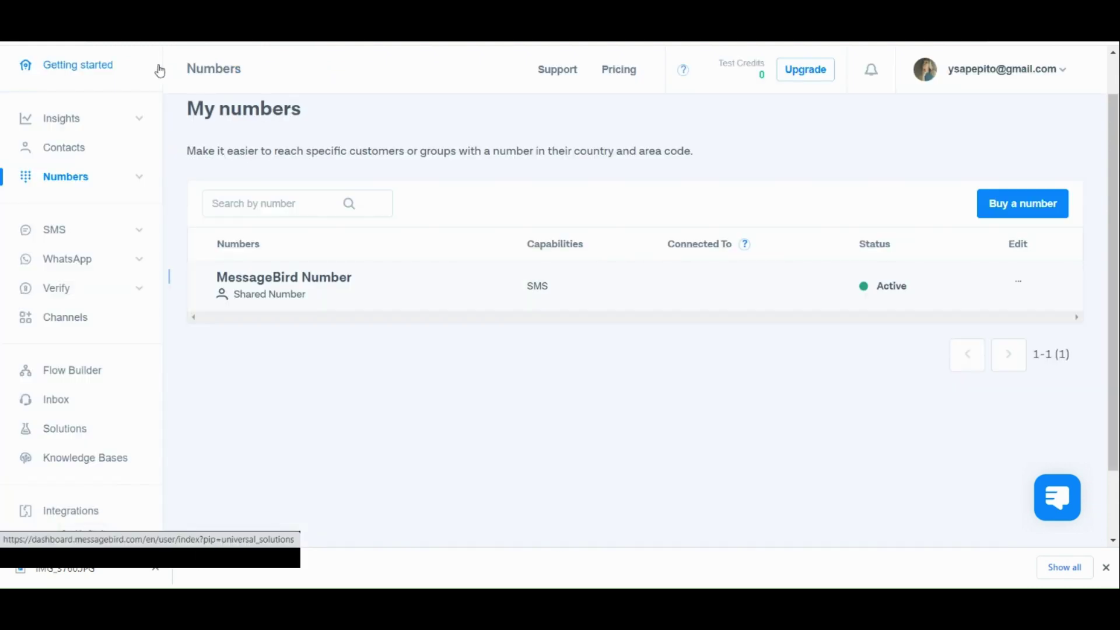
# Open SMS Quick Send, read its UK/Australia originator notice, and restore the page zoom.
pyautogui.click(141, 234)
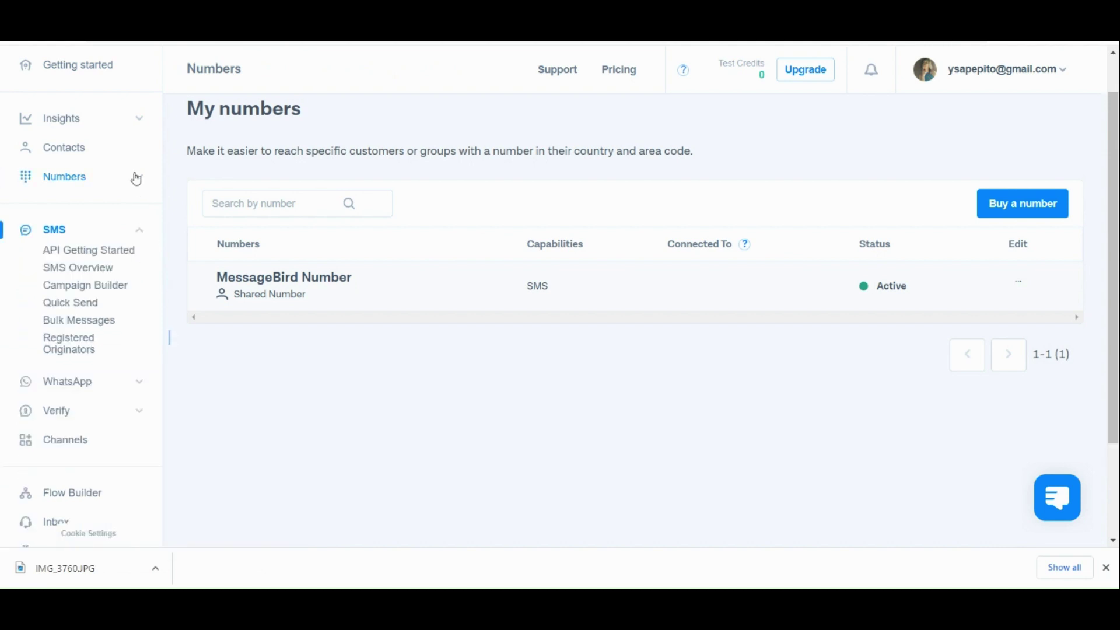
pyautogui.hscroll(-2, 67, 279)
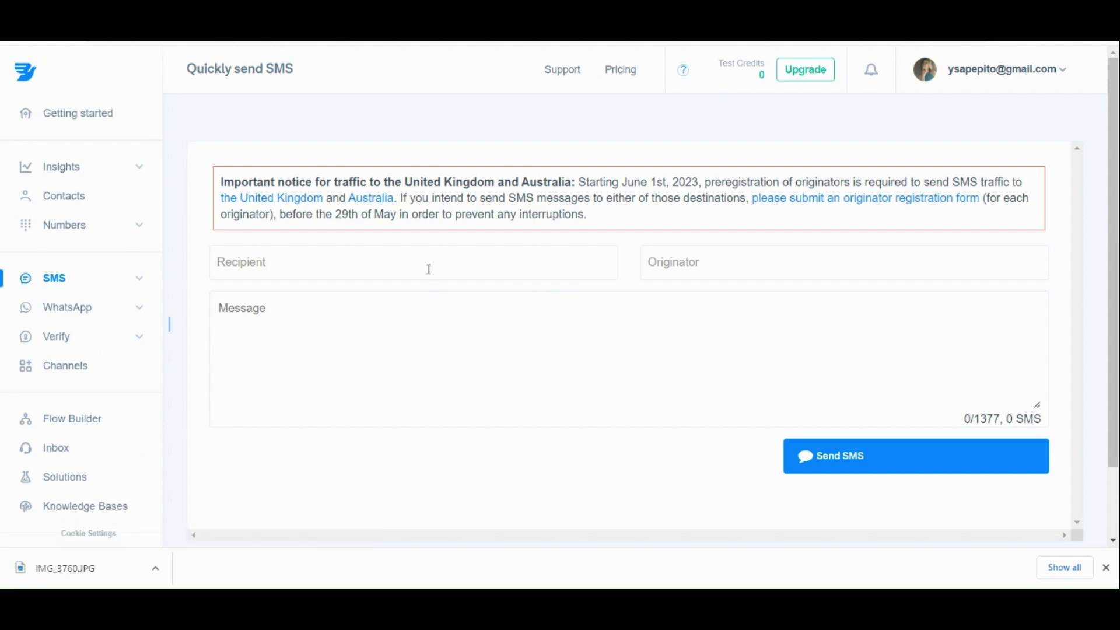
pyautogui.keyDown('ctrl'); pyautogui.scroll(3, 428, 270); pyautogui.keyUp('ctrl')
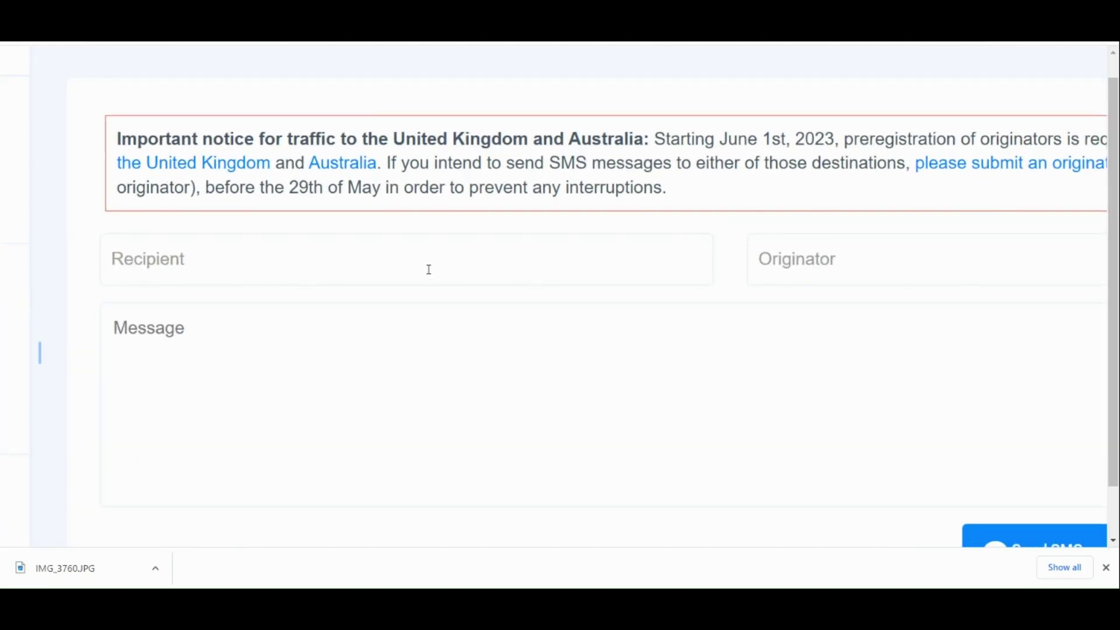
pyautogui.hscroll(3, 429, 270)
pyautogui.hscroll(2, 708, 272)
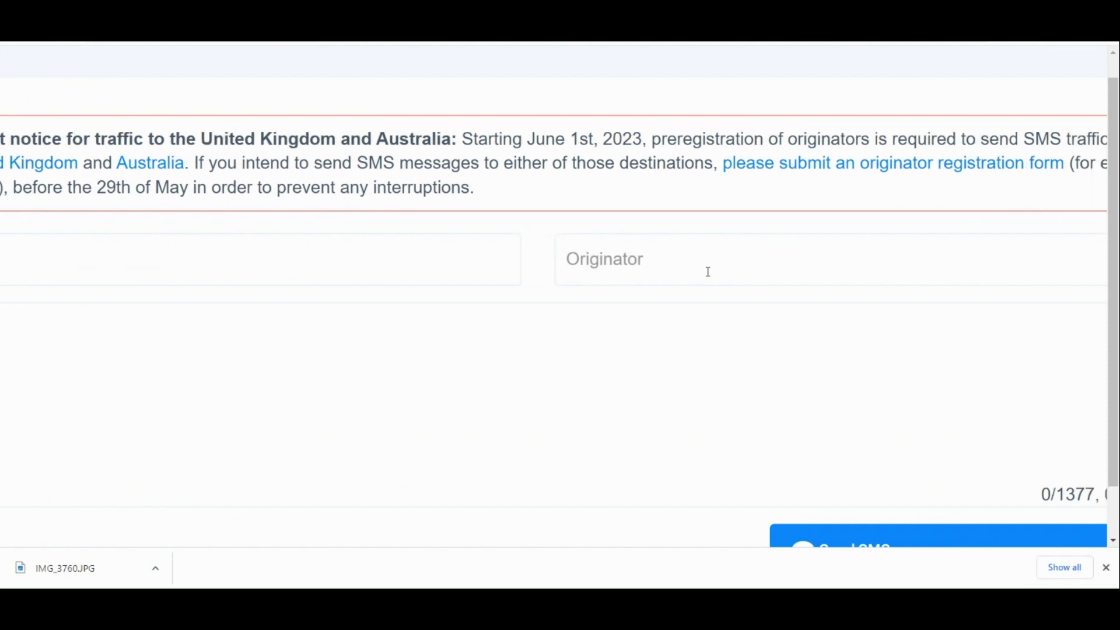
pyautogui.keyDown('ctrl'); pyautogui.scroll(-3, 708, 271); pyautogui.keyUp('ctrl')
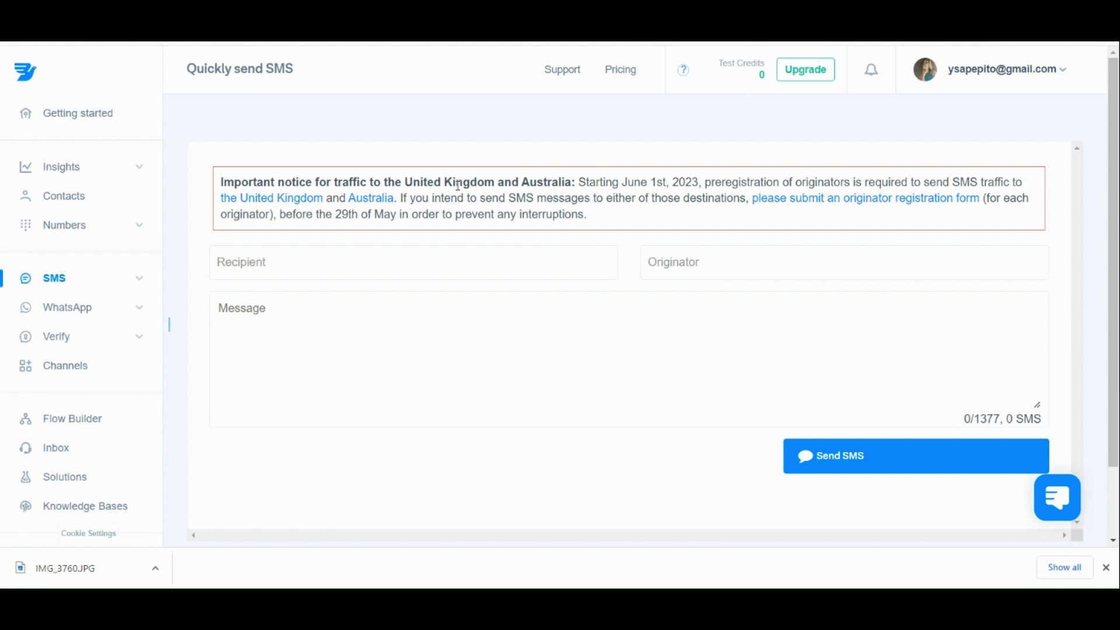
pyautogui.keyDown('ctrl'); pyautogui.scroll(5, 458, 185); pyautogui.keyUp('ctrl')
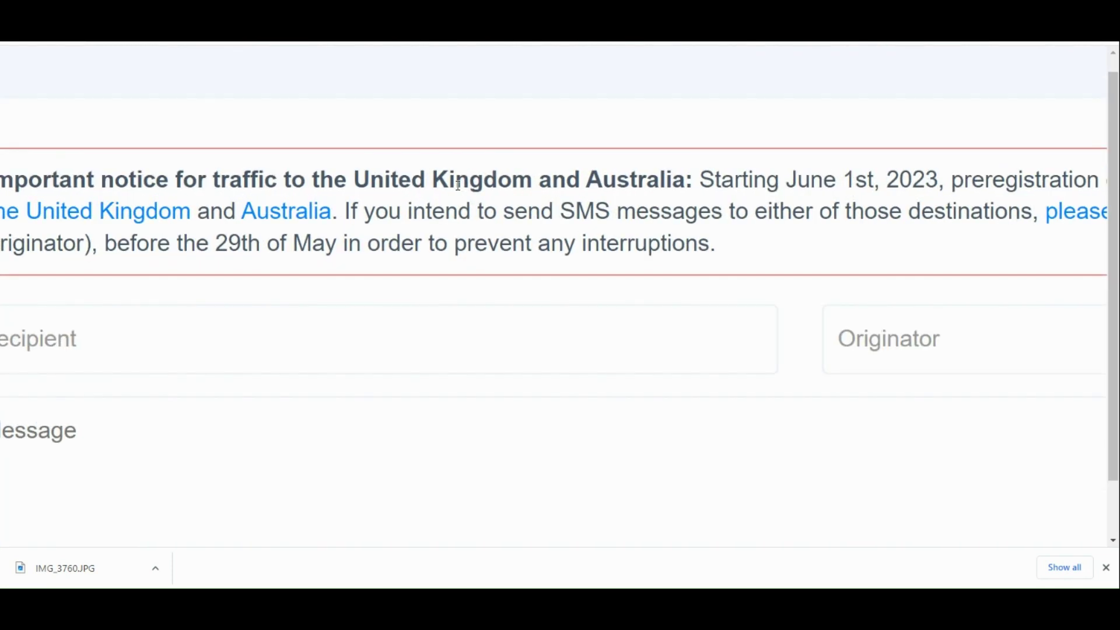
pyautogui.hscroll(5, 458, 185)
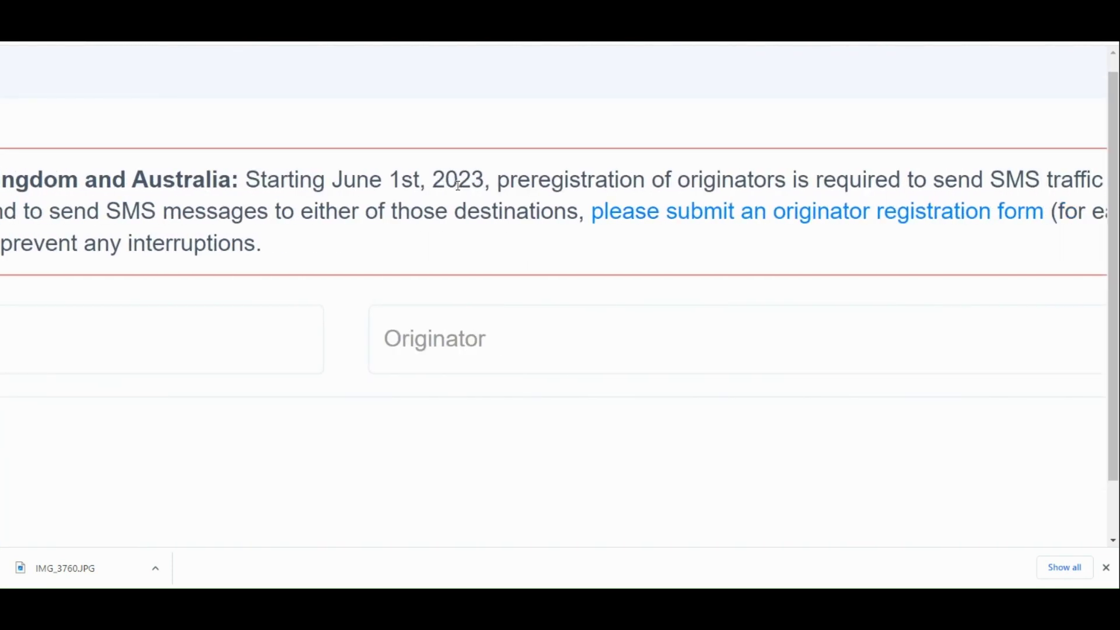
pyautogui.hscroll(-7, 458, 186)
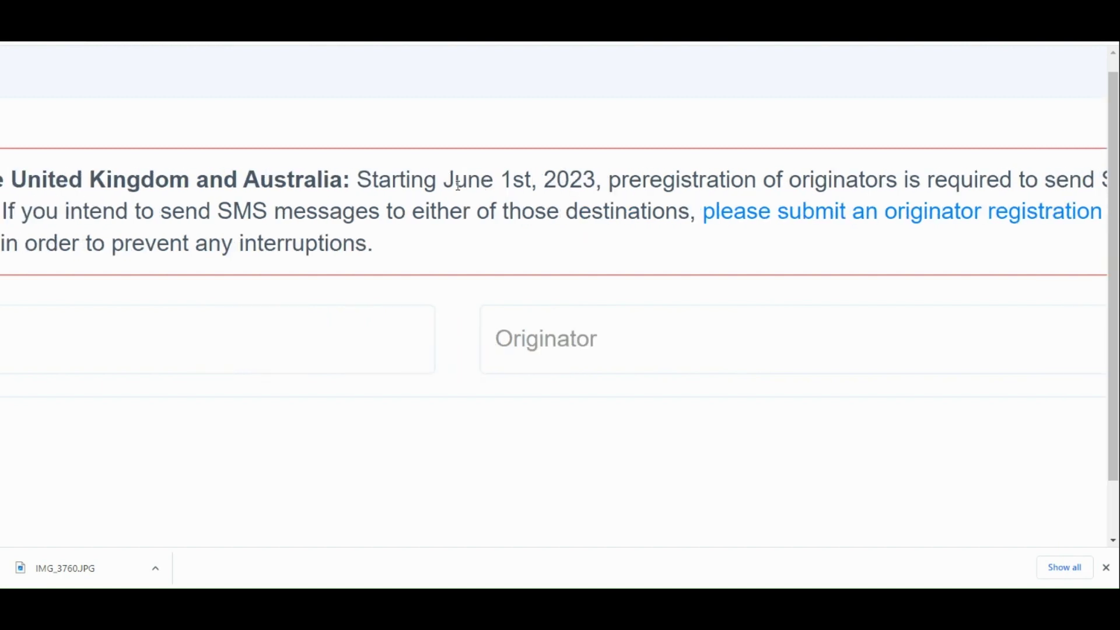
pyautogui.hscroll(-3, 458, 185)
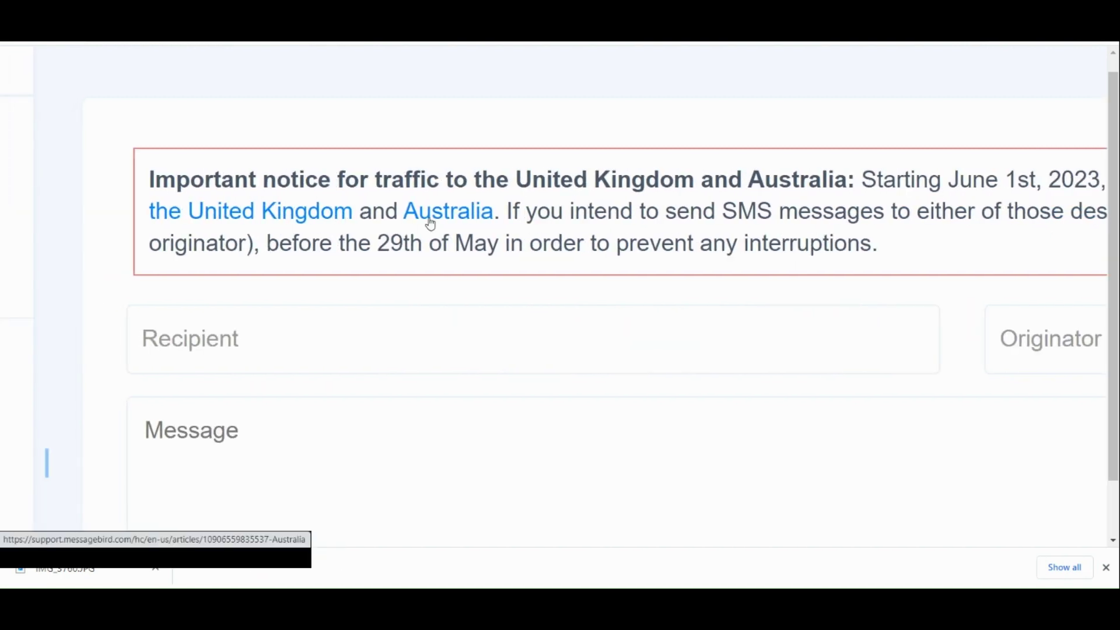
pyautogui.hscroll(5, 455, 225)
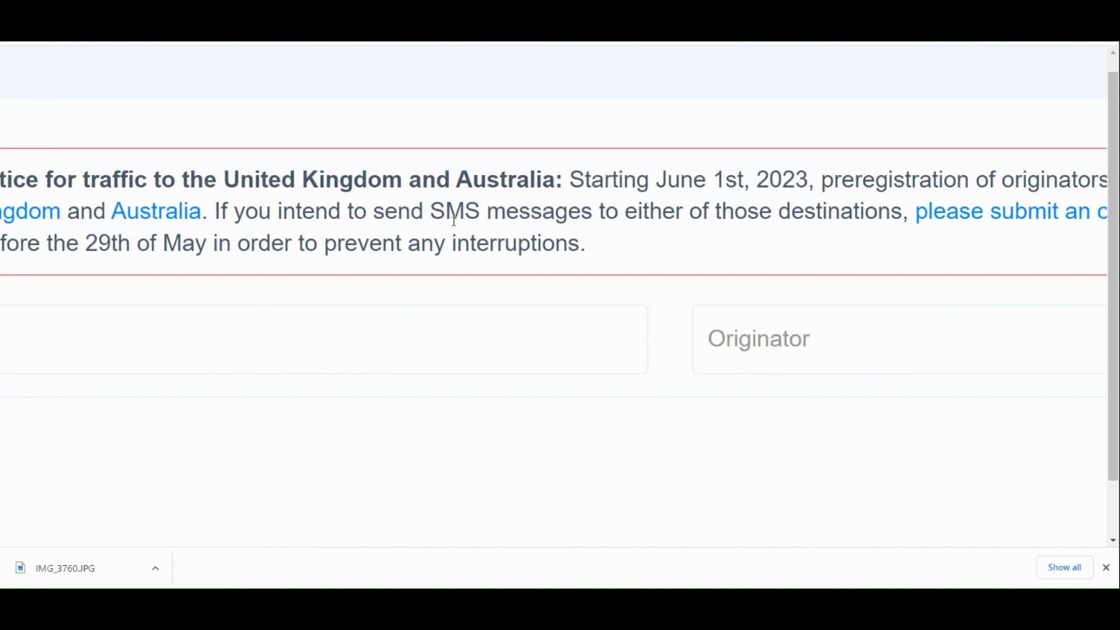
pyautogui.hscroll(5, 455, 222)
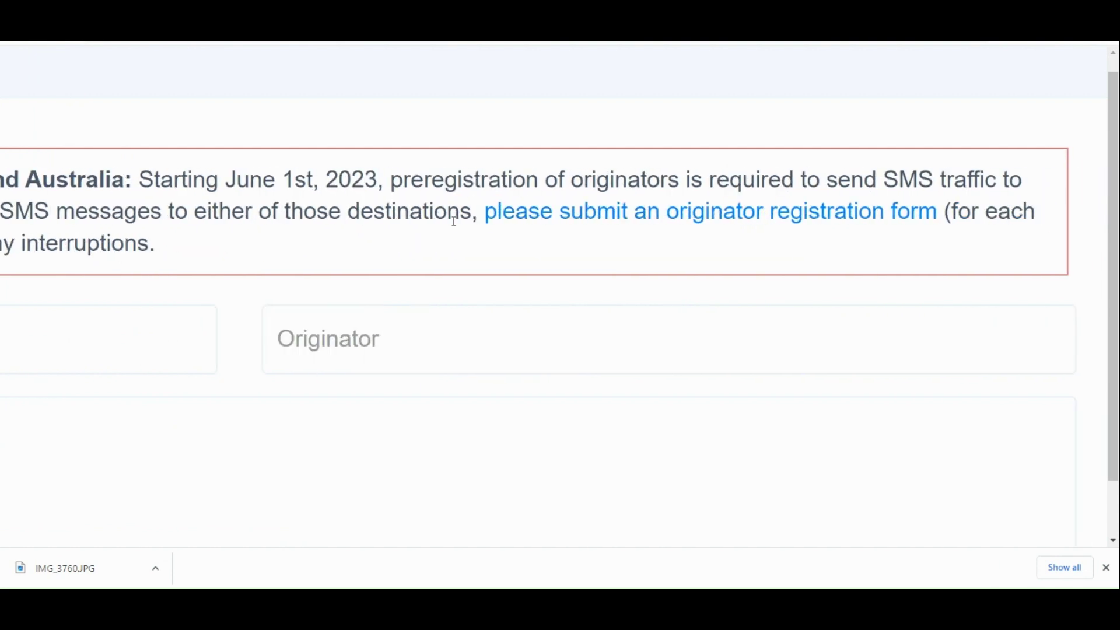
pyautogui.hscroll(-10, 454, 227)
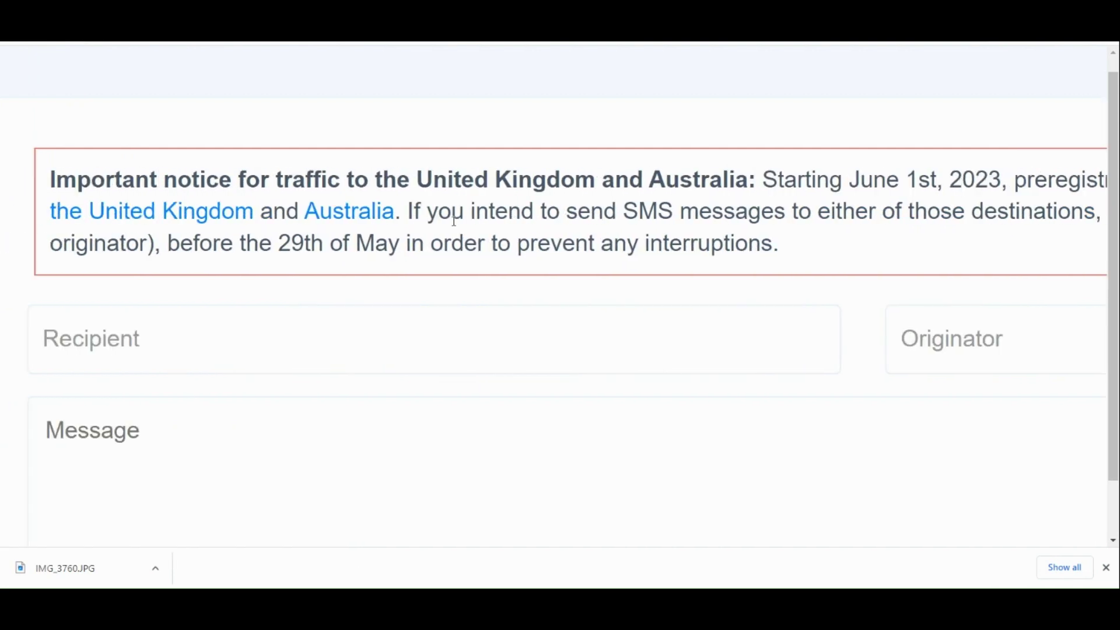
pyautogui.hscroll(-1, 454, 222)
pyautogui.hotkey('ctrl', '-')
pyautogui.hotkey('ctrl', '-')
pyautogui.hotkey('ctrl', '-')
pyautogui.hotkey('ctrl', '-')
pyautogui.hotkey('ctrl', '-')
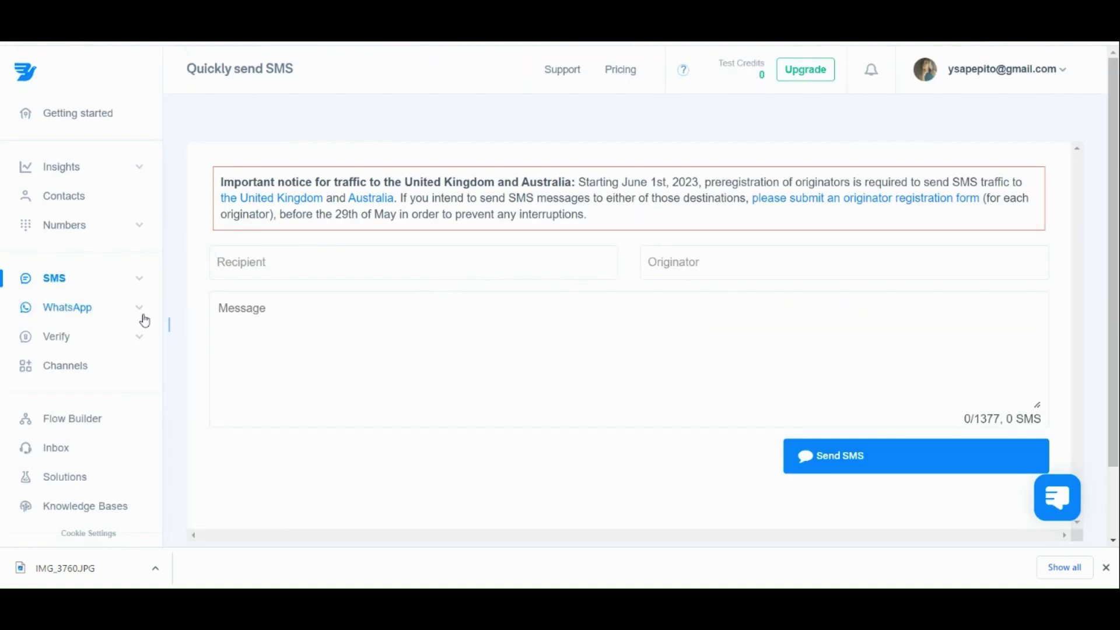
# Open Bulk Messages and review its import form with Automatic delimiter and Direct schedule.
pyautogui.click(106, 285)
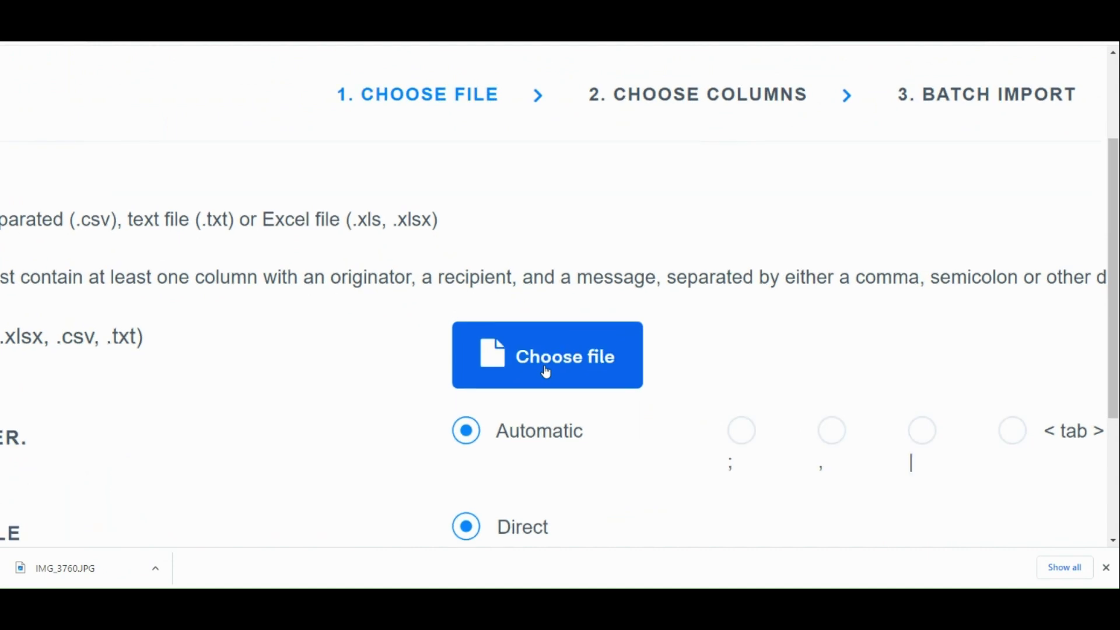
pyautogui.scroll(-1, 462, 422)
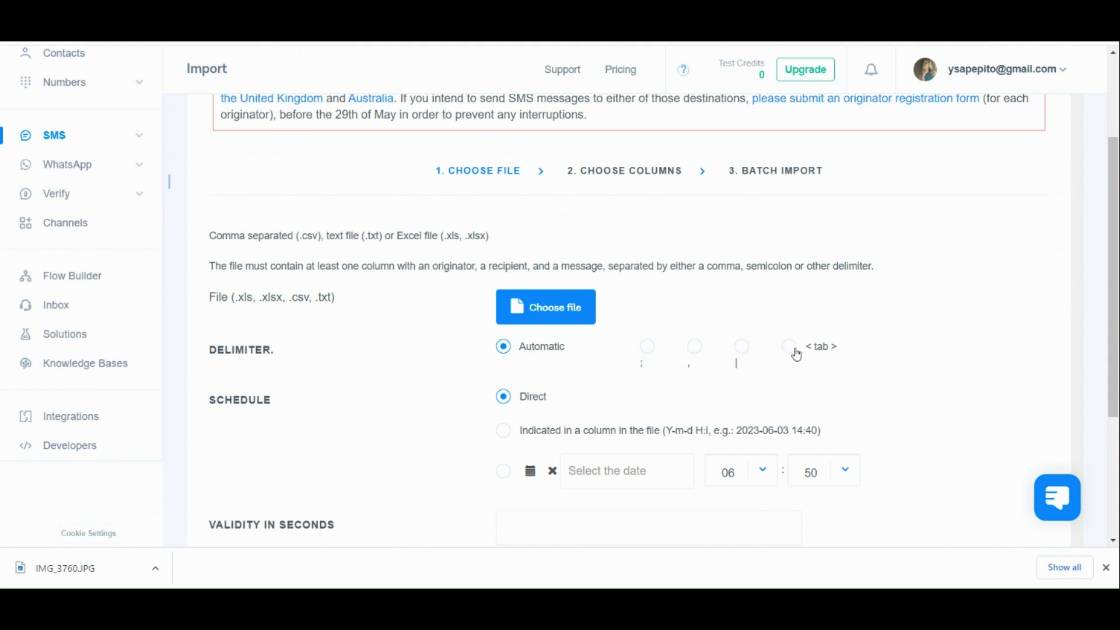
pyautogui.scroll(-1, 709, 453)
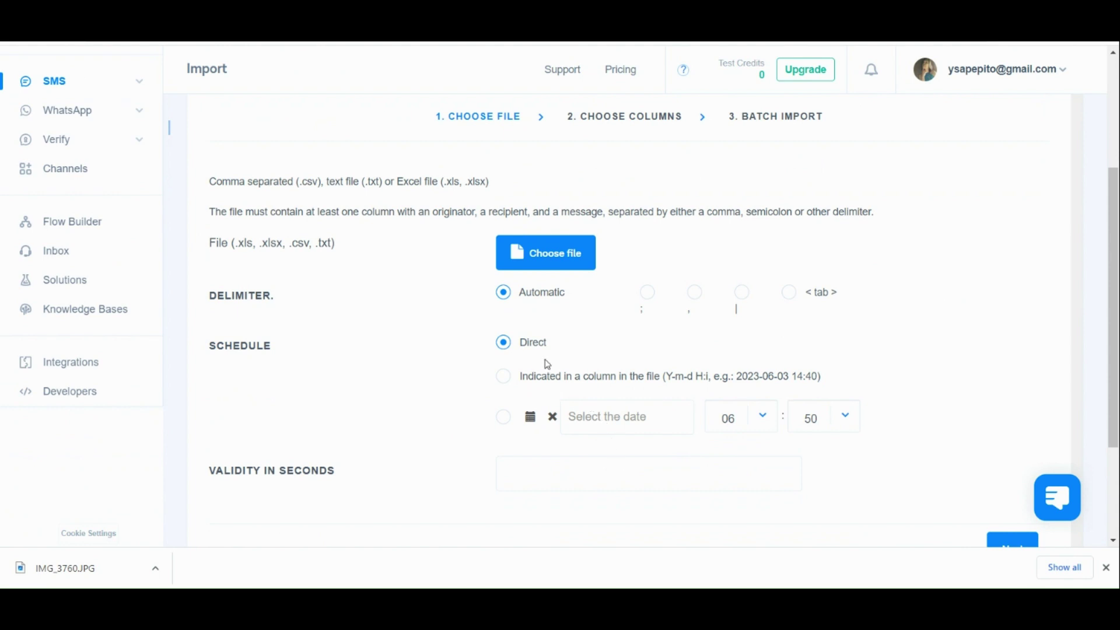
pyautogui.scroll(-2, 524, 392)
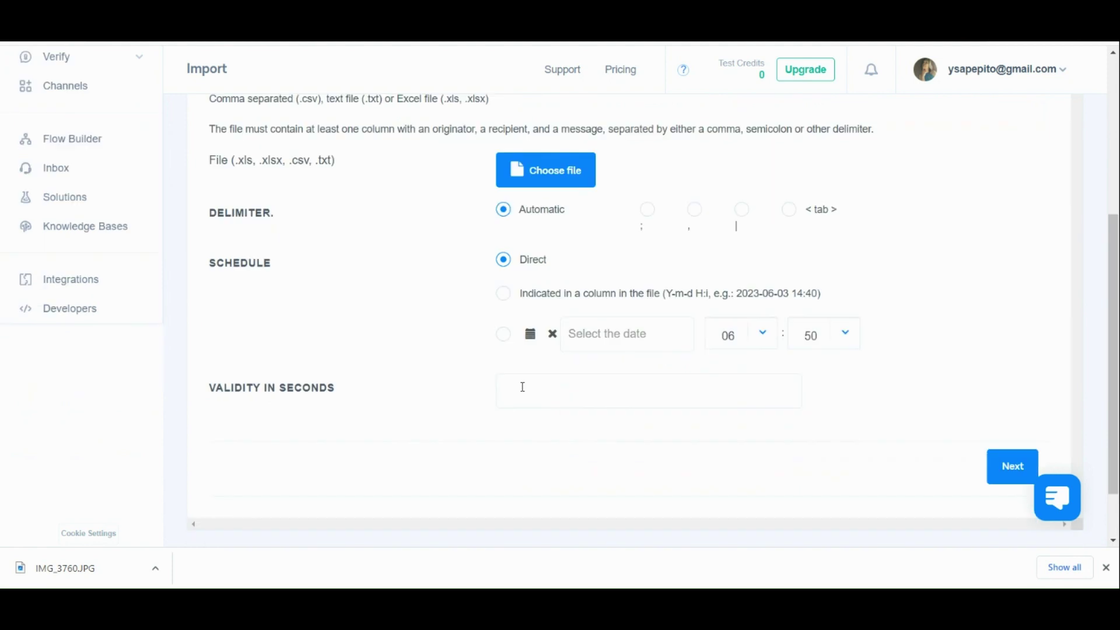
pyautogui.scroll(5, 501, 345)
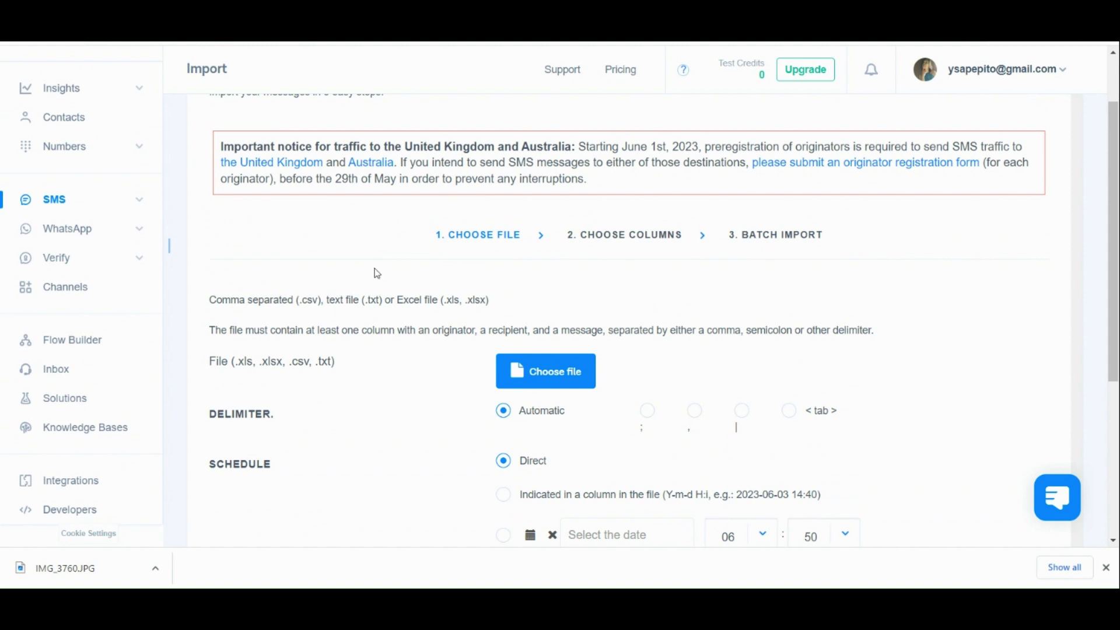
pyautogui.click(143, 209)
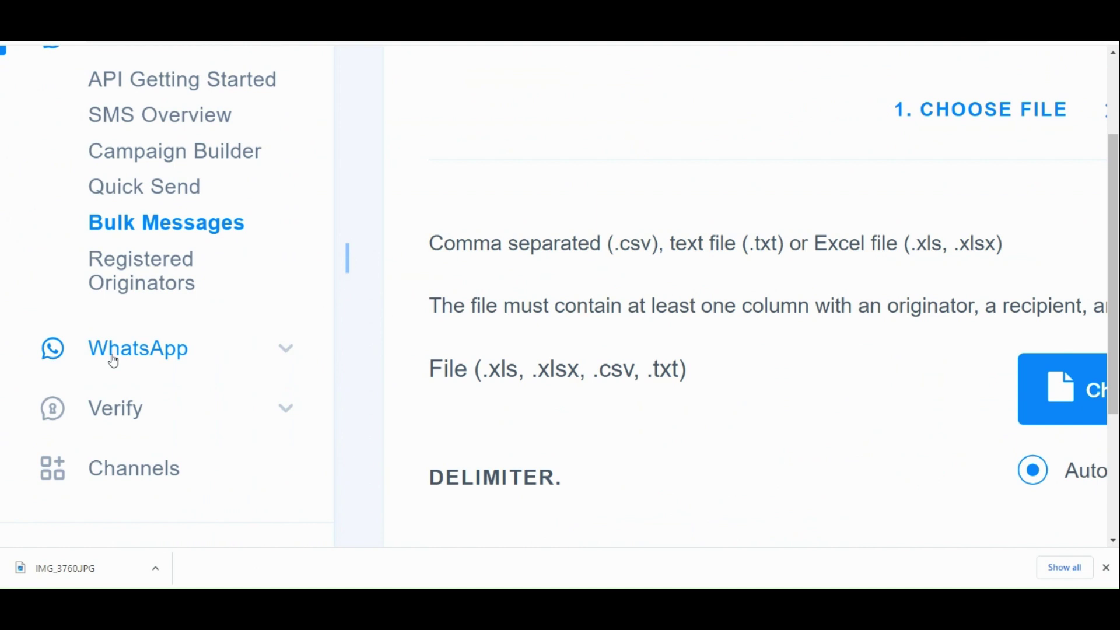
pyautogui.click(113, 357)
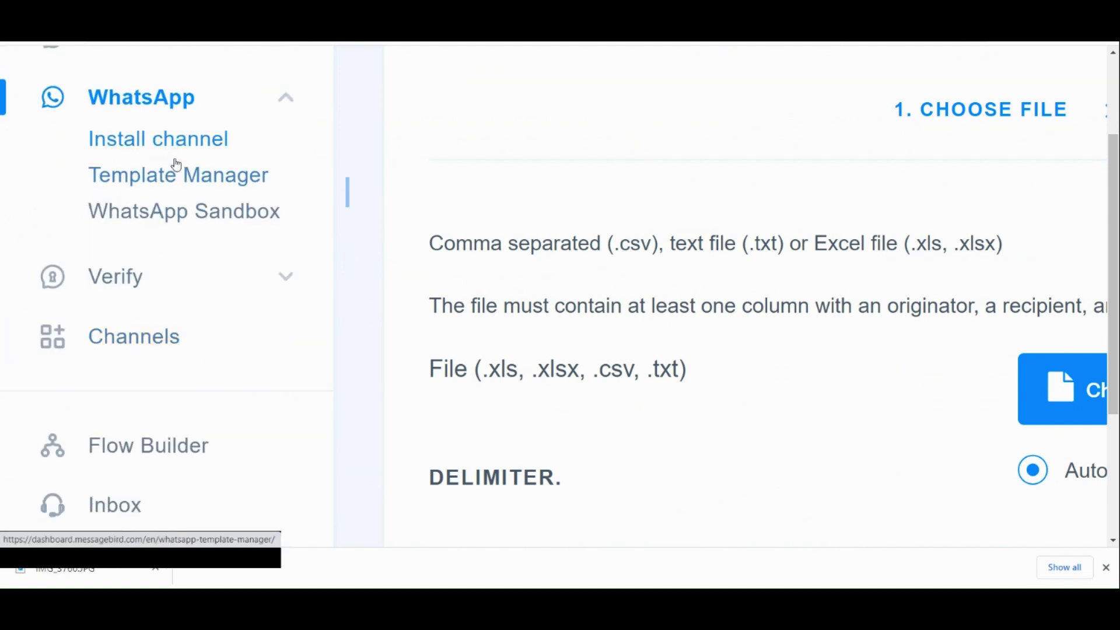
pyautogui.click(172, 140)
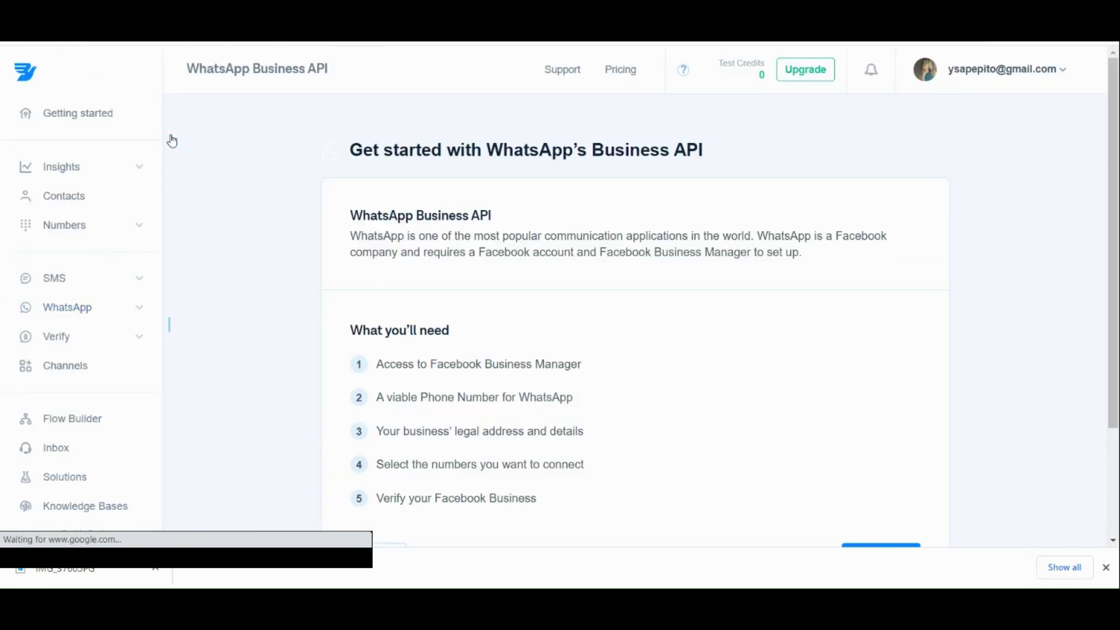
pyautogui.scroll(-1, 405, 300)
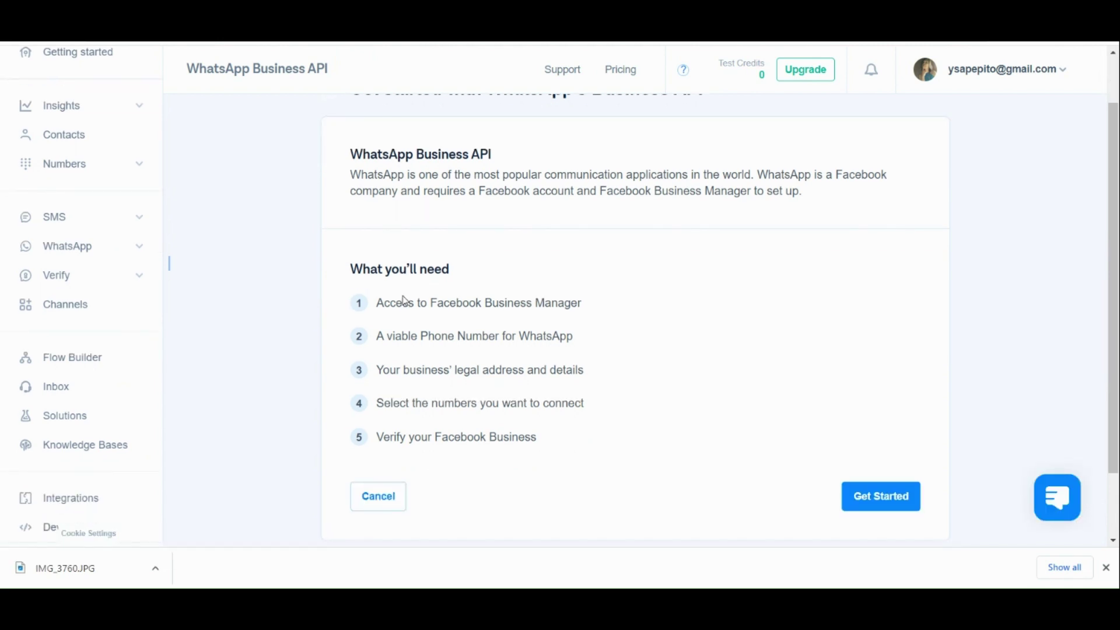
pyautogui.hotkey('ctrl', '+')
pyautogui.hotkey('ctrl', '+')
pyautogui.hotkey('ctrl', '+')
pyautogui.hotkey('ctrl', '+')
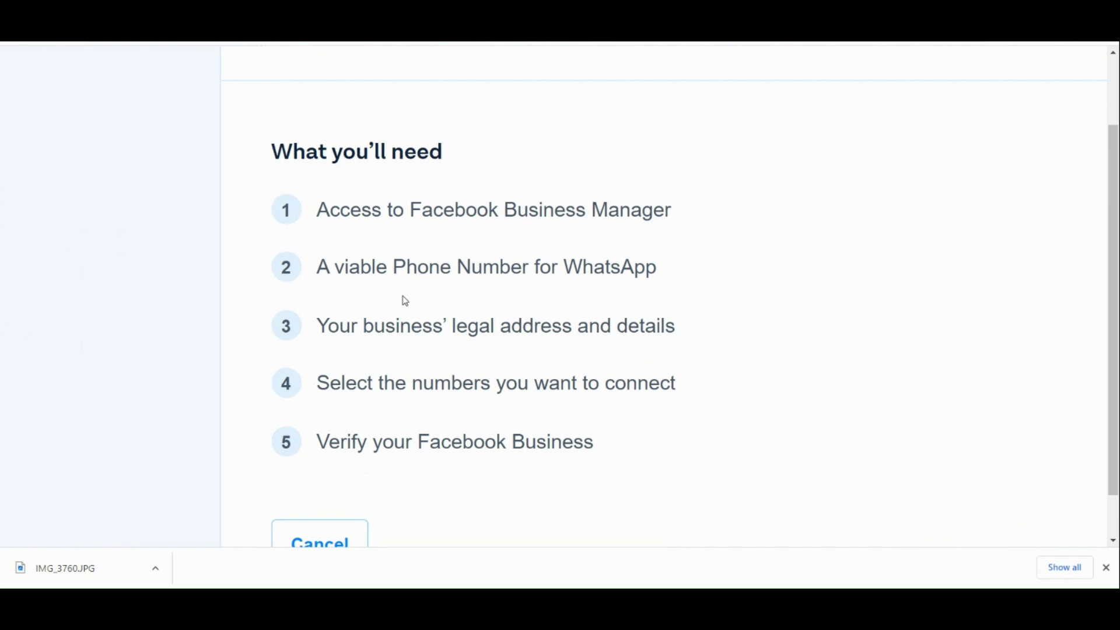
pyautogui.hotkey('ctrl', '0')
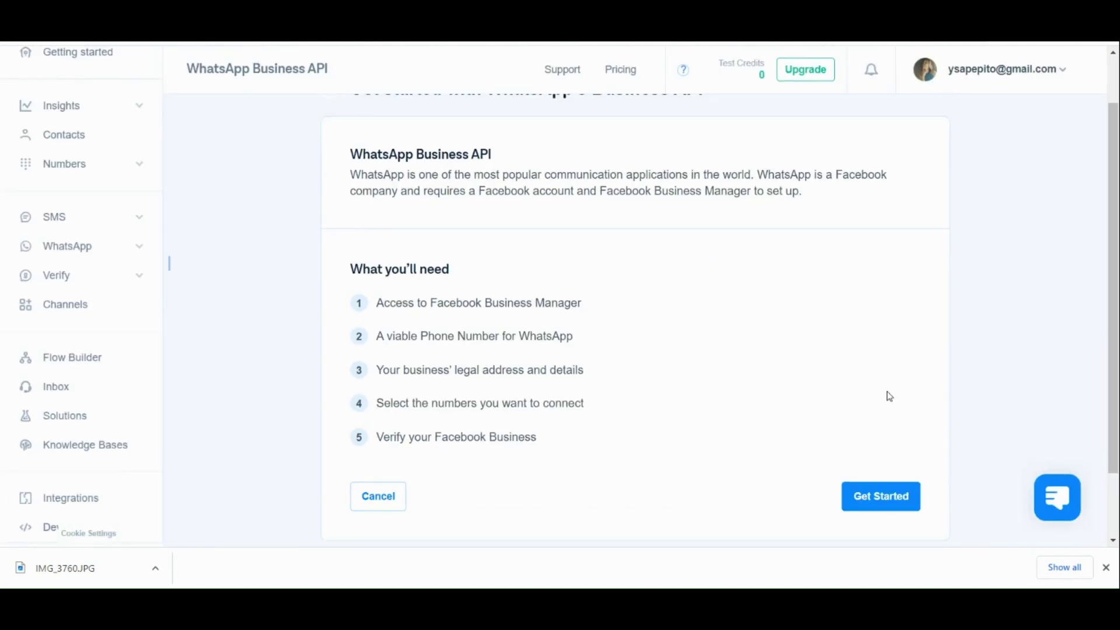
pyautogui.scroll(5, 885, 500)
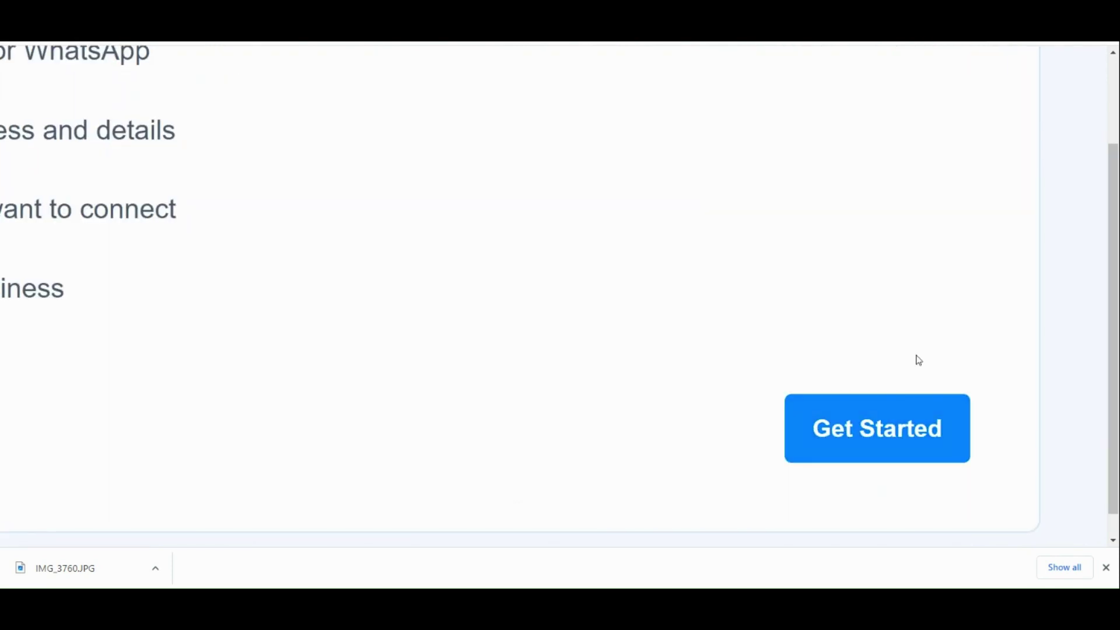
pyautogui.scroll(-5, 877, 515)
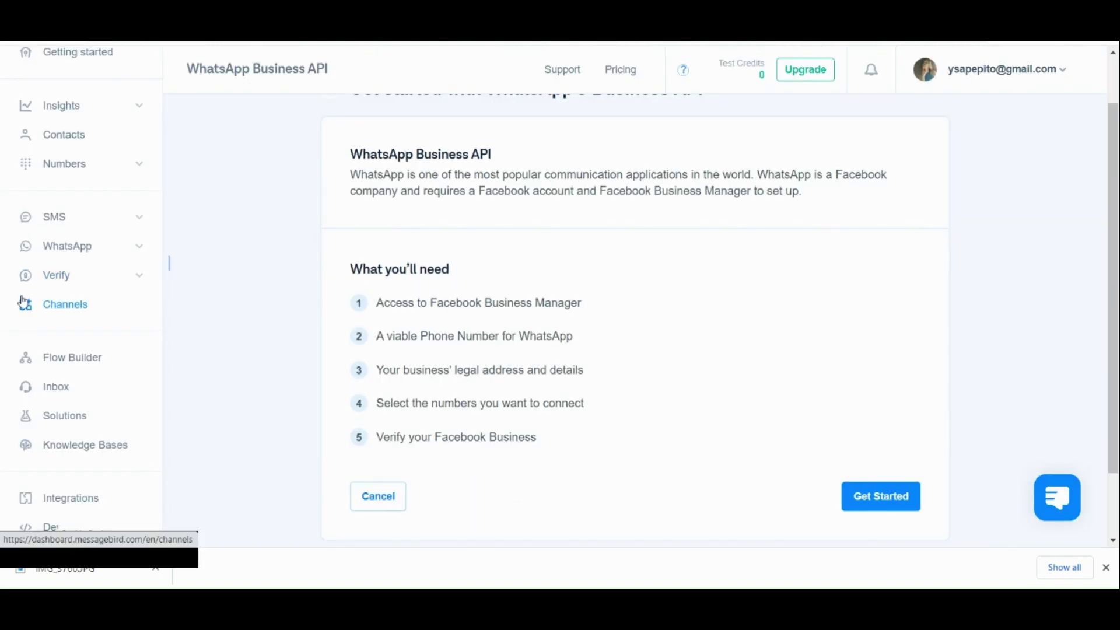
# Expand Verify and open Getting Started, covering SDK install, adding balance and a first verification.
pyautogui.click(47, 281)
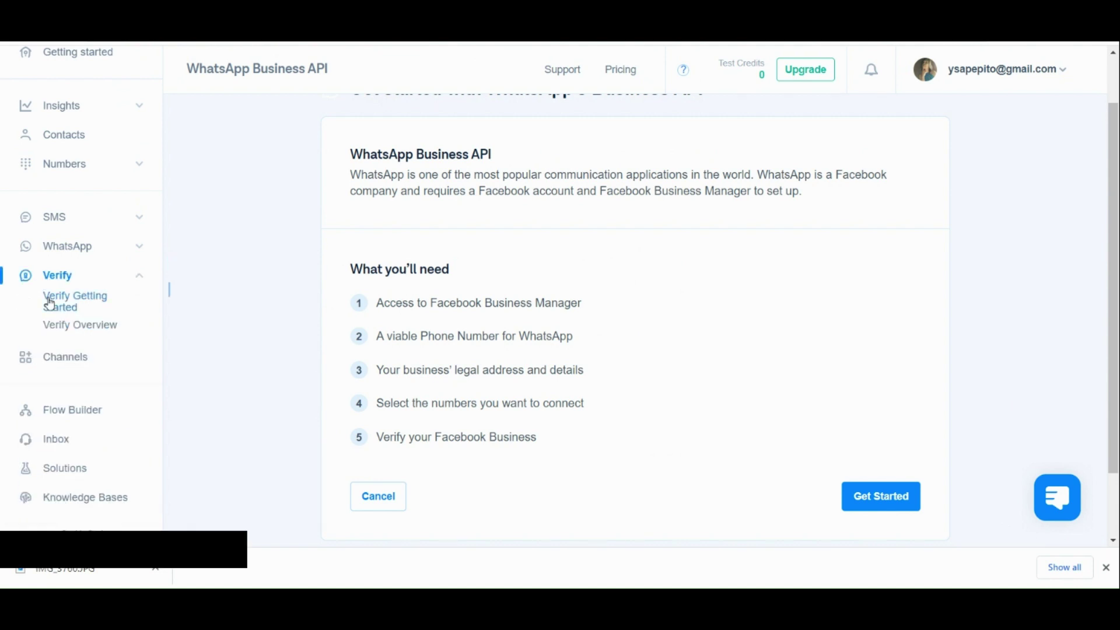
pyautogui.click(50, 304)
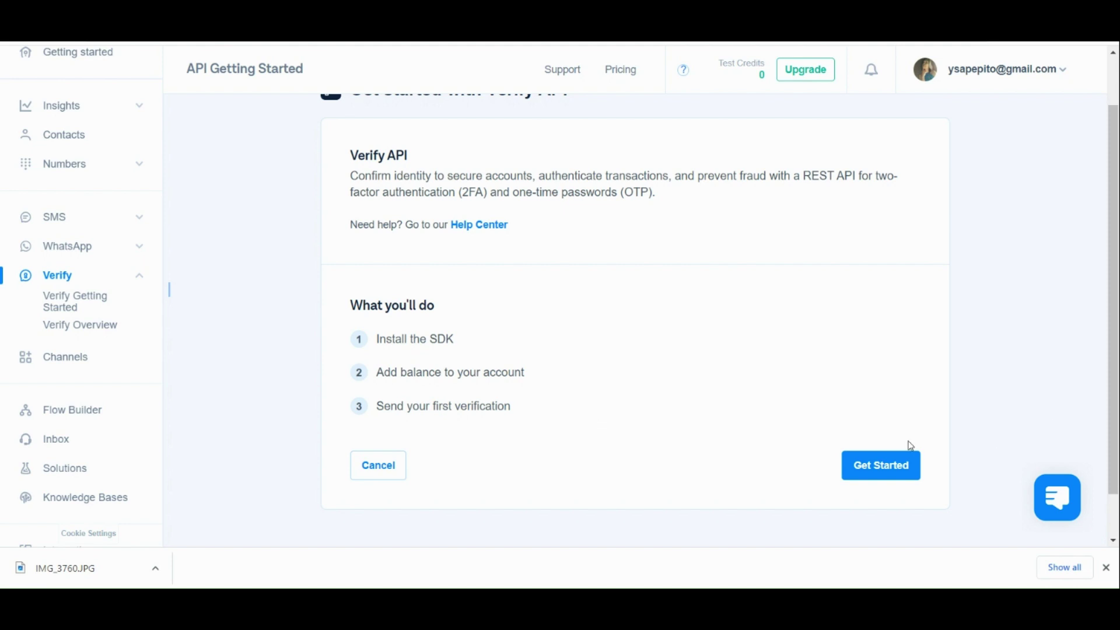
pyautogui.scroll(3, 909, 448)
pyautogui.scroll(-3, 872, 395)
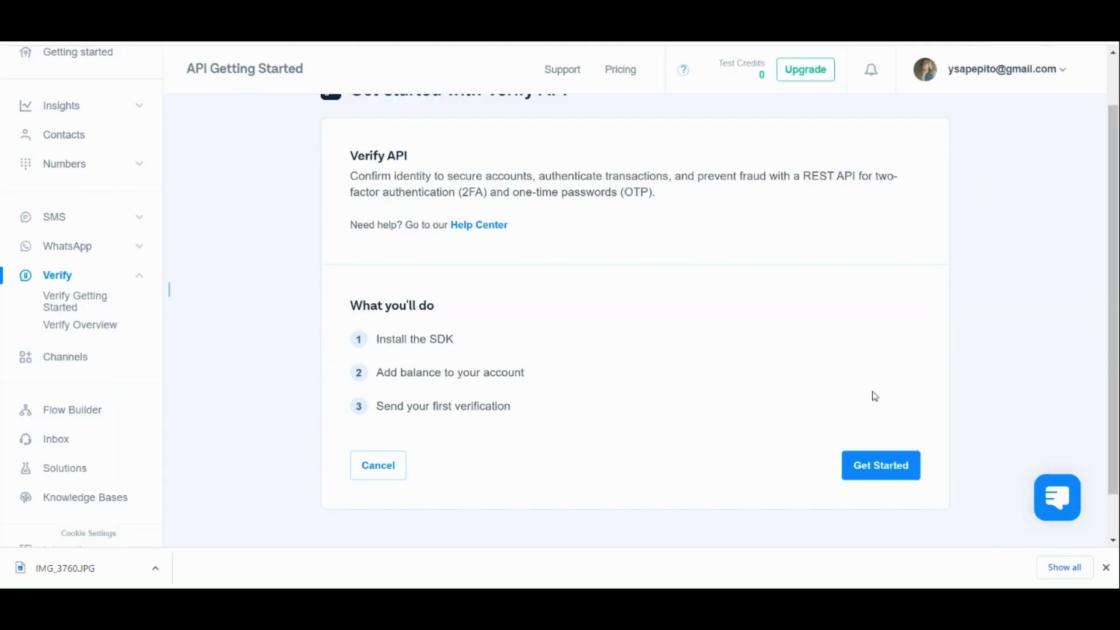
# Go to Channels, dismiss the welcome intro, and browse WhatsApp, SMS, Email, Messenger and Telegram.
pyautogui.click(86, 353)
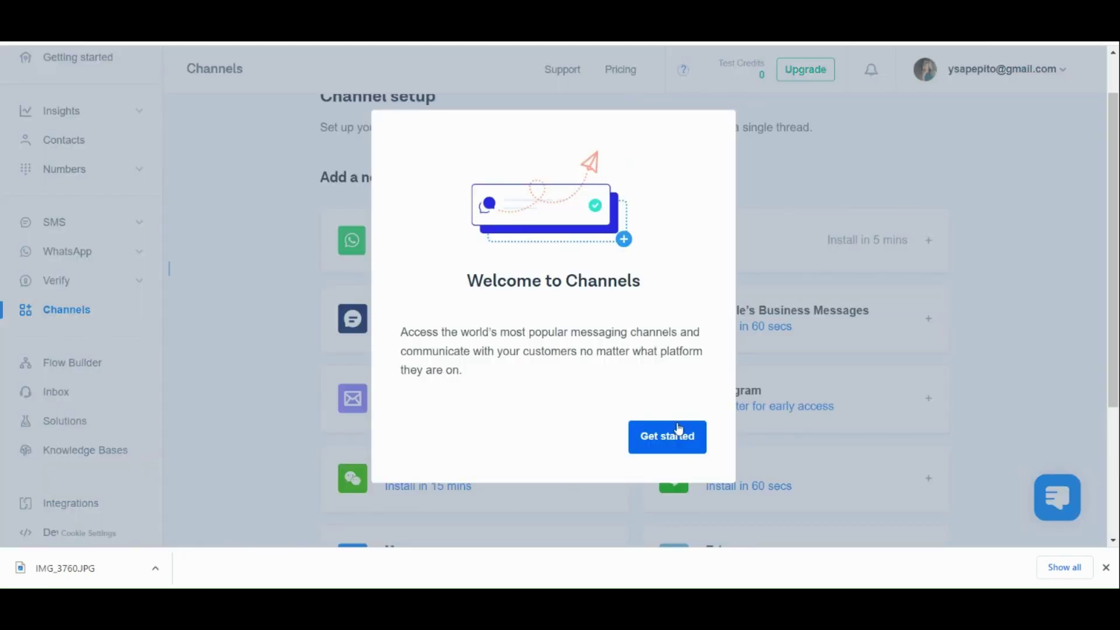
pyautogui.click(676, 436)
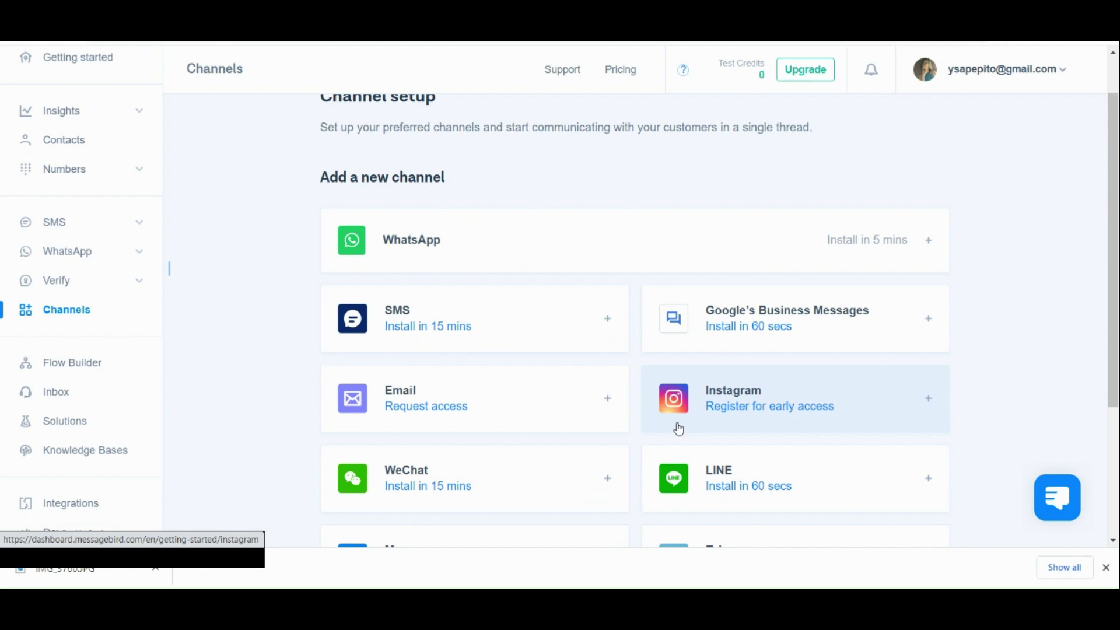
pyautogui.scroll(-2, 679, 429)
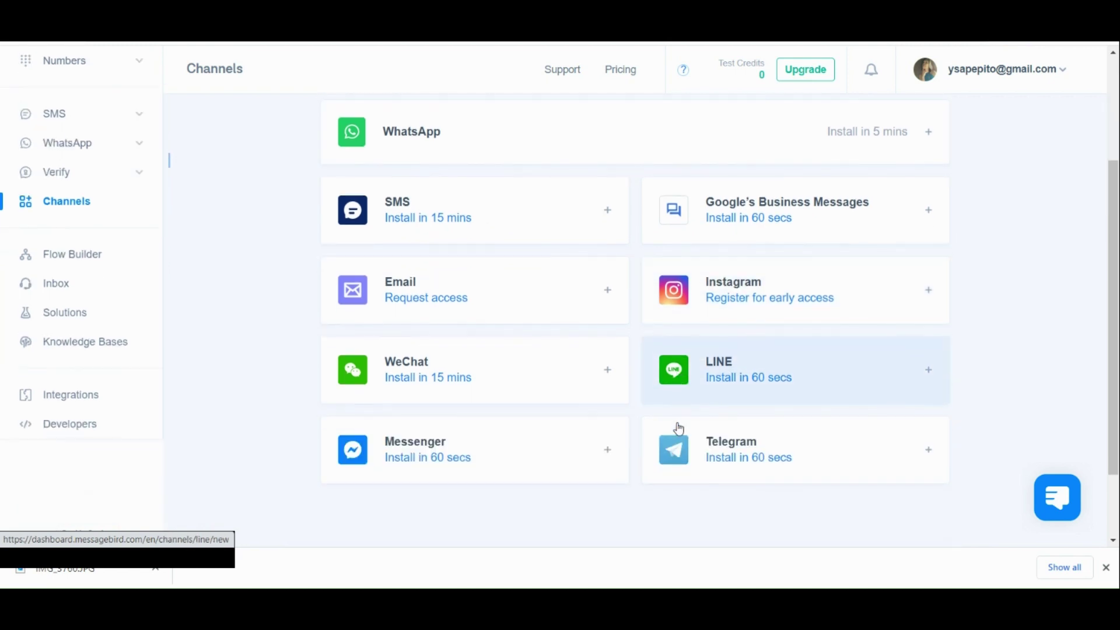
pyautogui.scroll(-2, 679, 430)
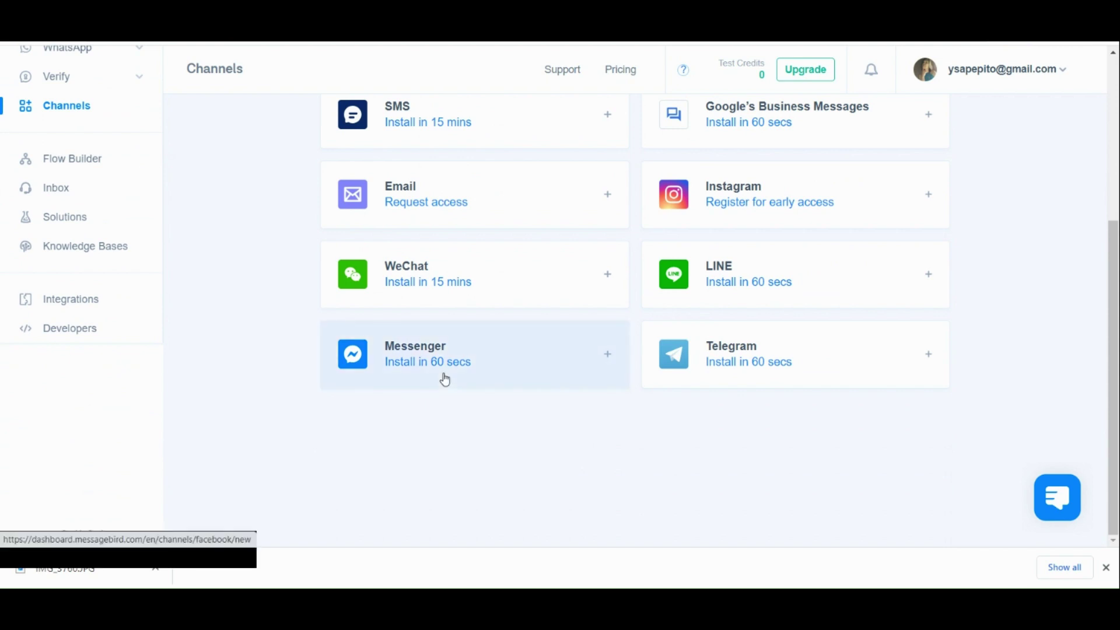
# Open Flow Builder showing Inbox Flow (Conversations) and step through its tour until closed.
pyautogui.click(128, 173)
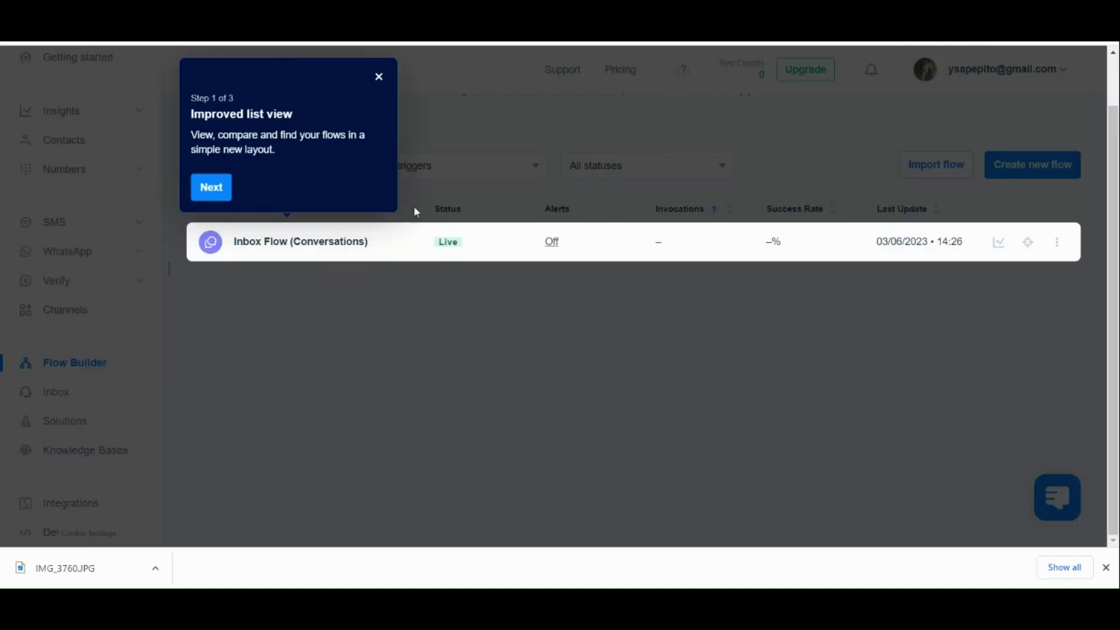
pyautogui.click(211, 183)
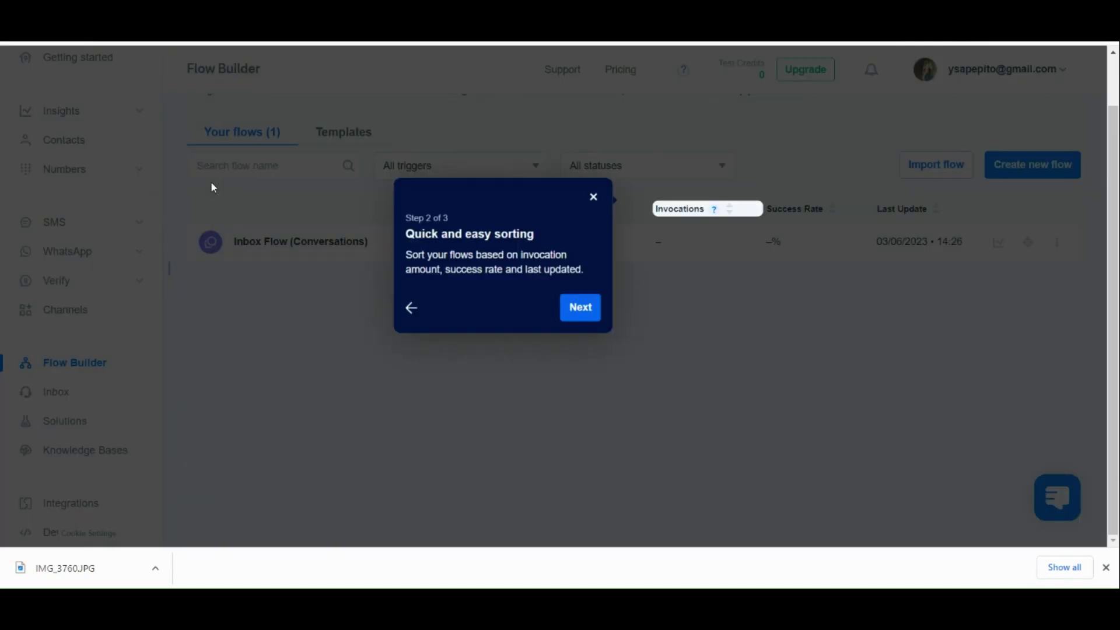
pyautogui.click(607, 322)
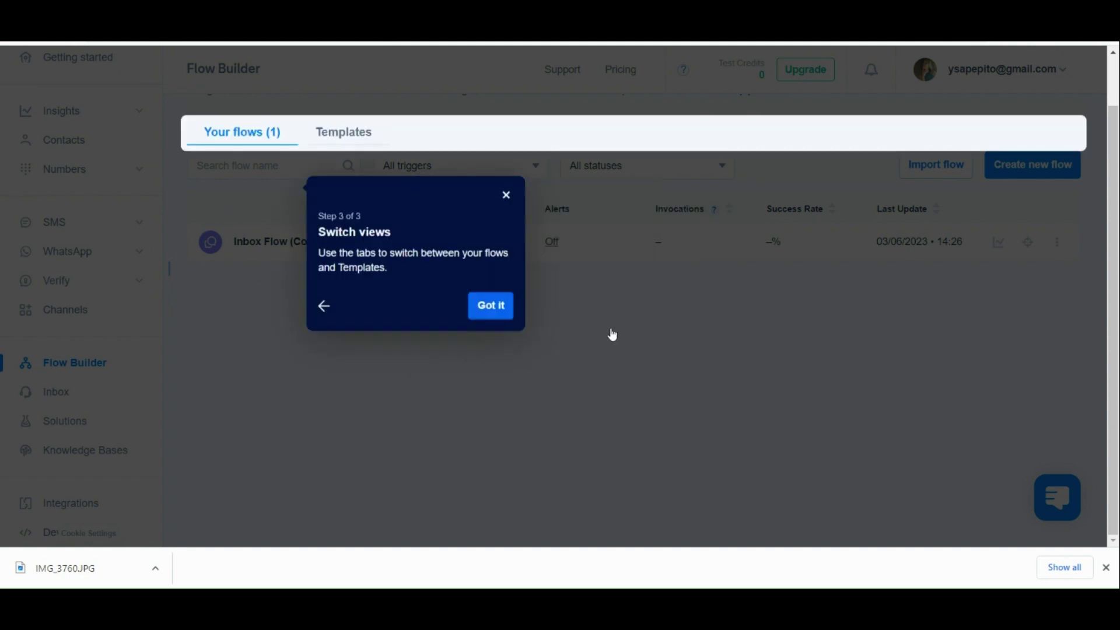
pyautogui.click(364, 287)
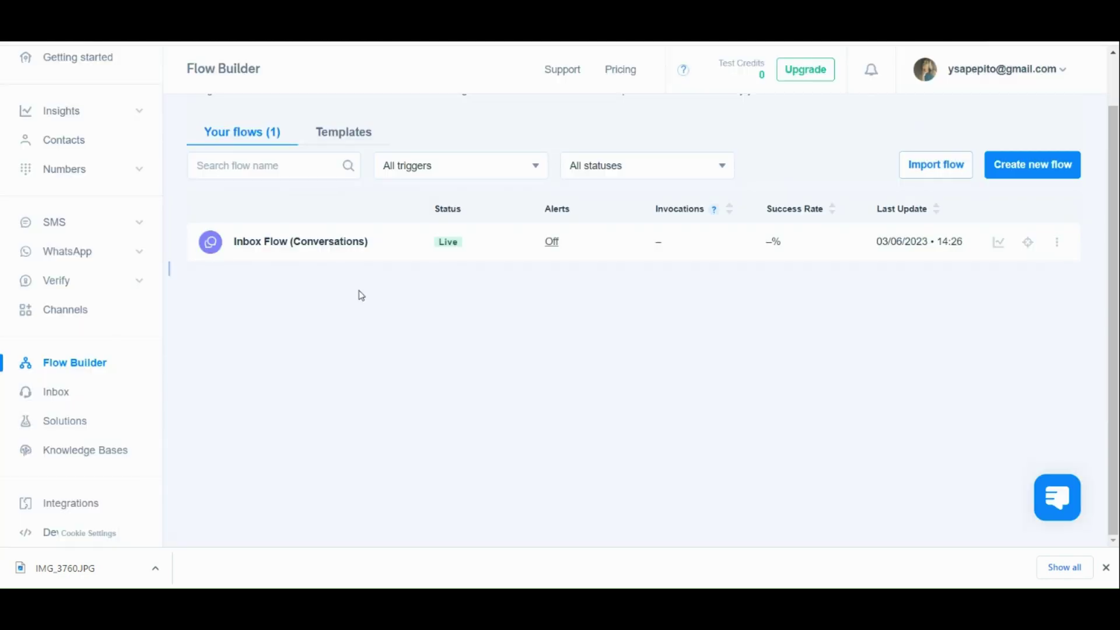
# Create a draft from the Forward SMS to Email template and inspect its two steps' settings.
pyautogui.click(353, 130)
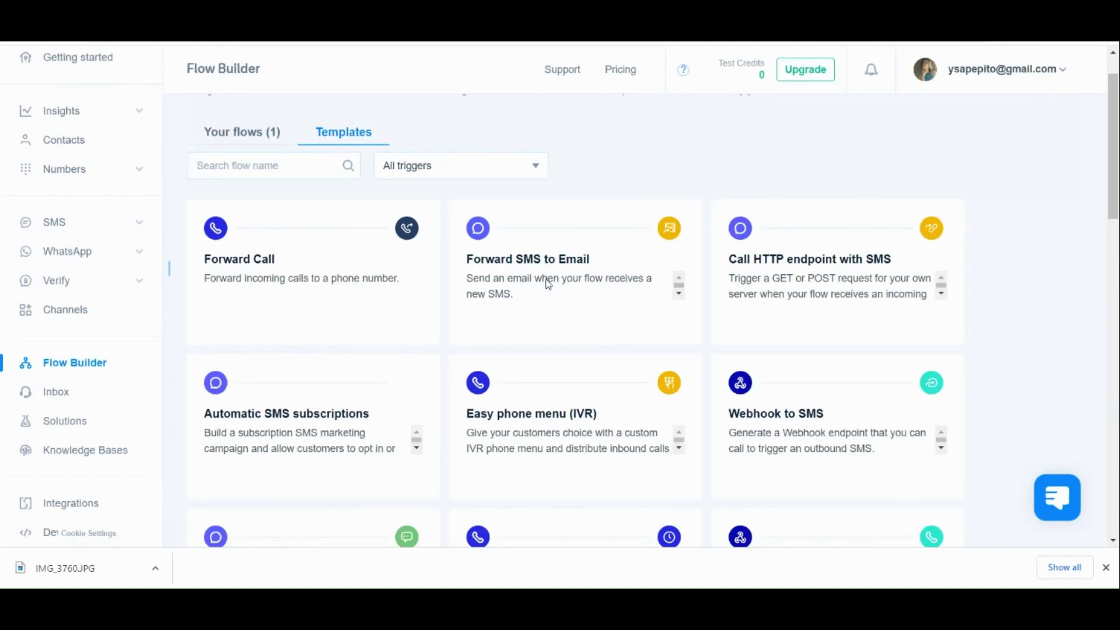
pyautogui.click(549, 284)
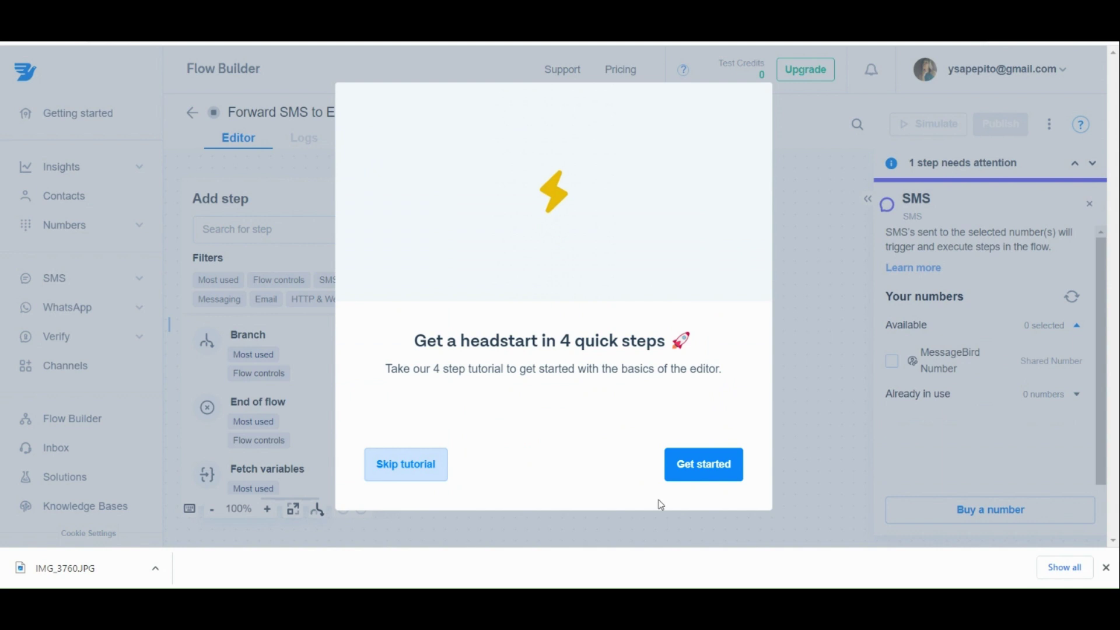
pyautogui.click(427, 466)
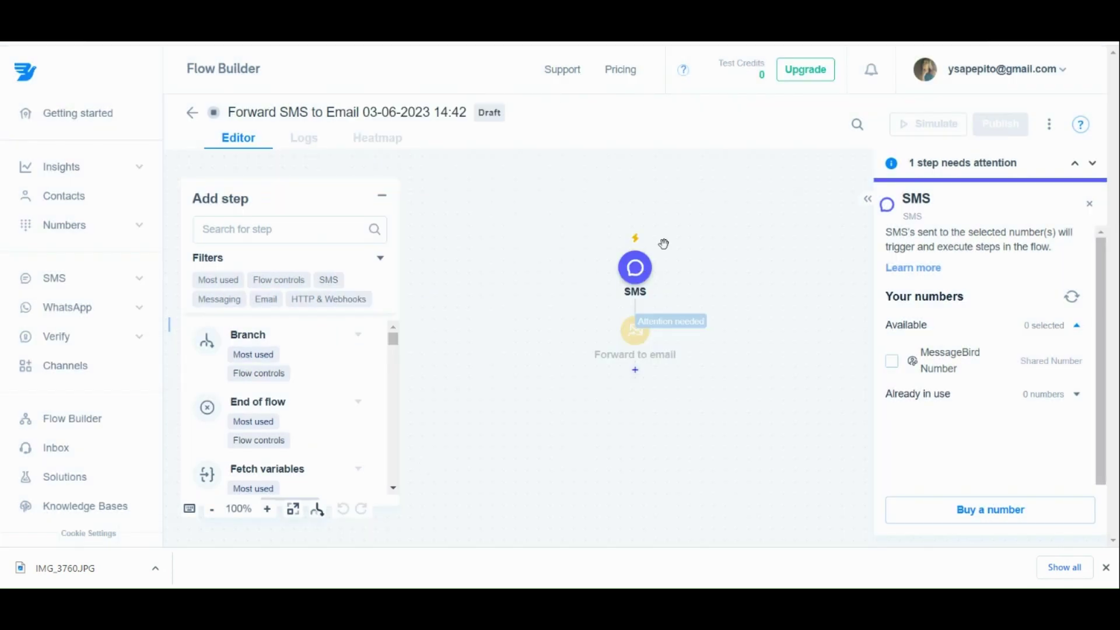
pyautogui.click(638, 343)
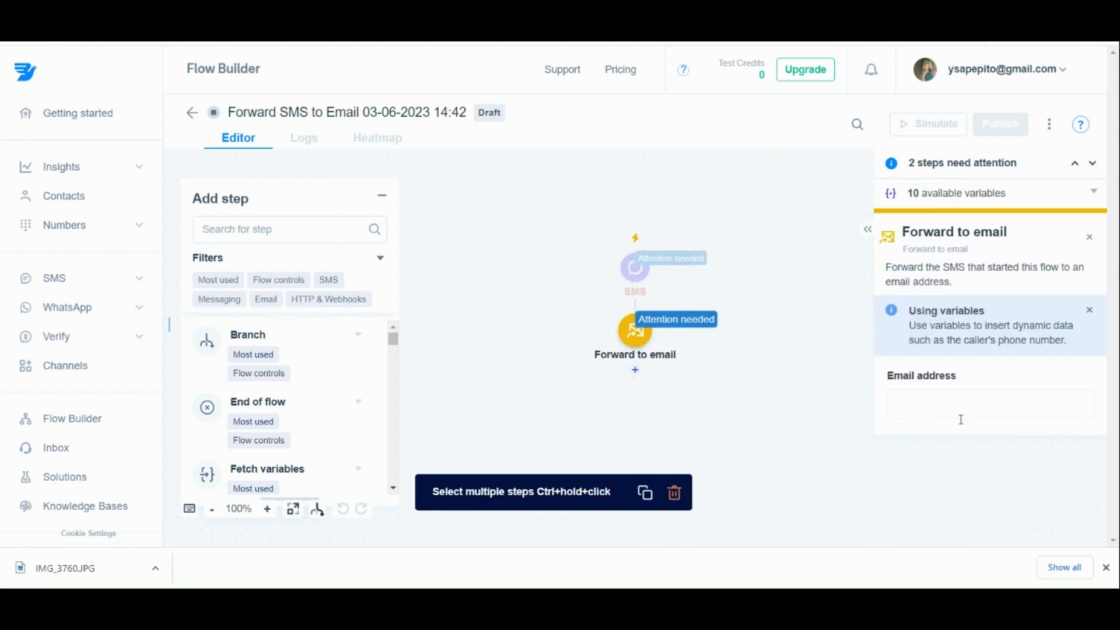
pyautogui.click(650, 279)
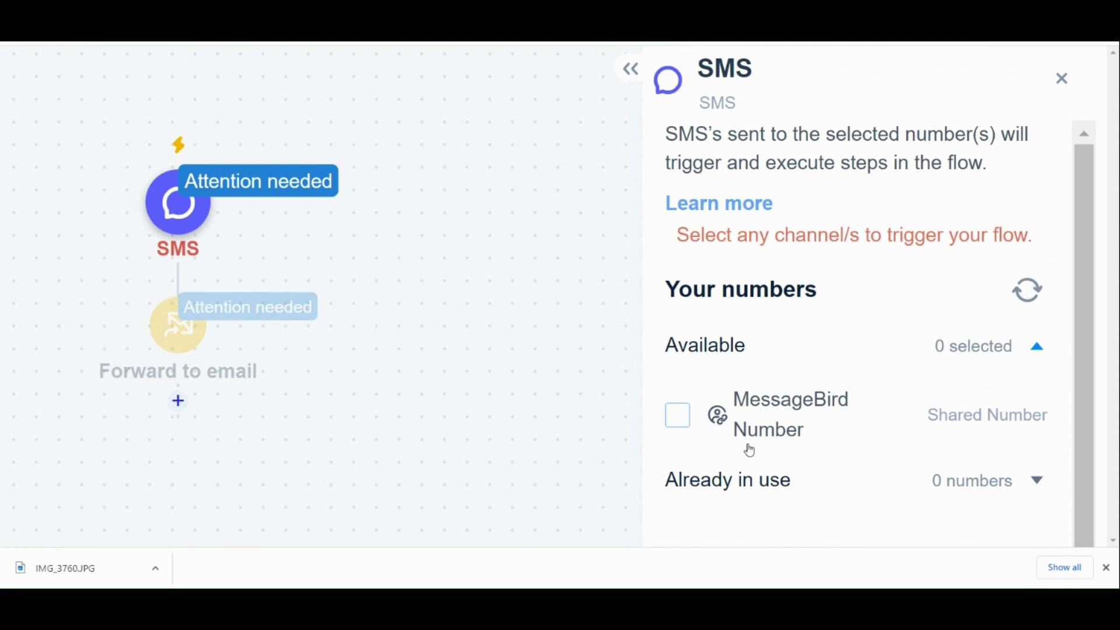
pyautogui.click(676, 416)
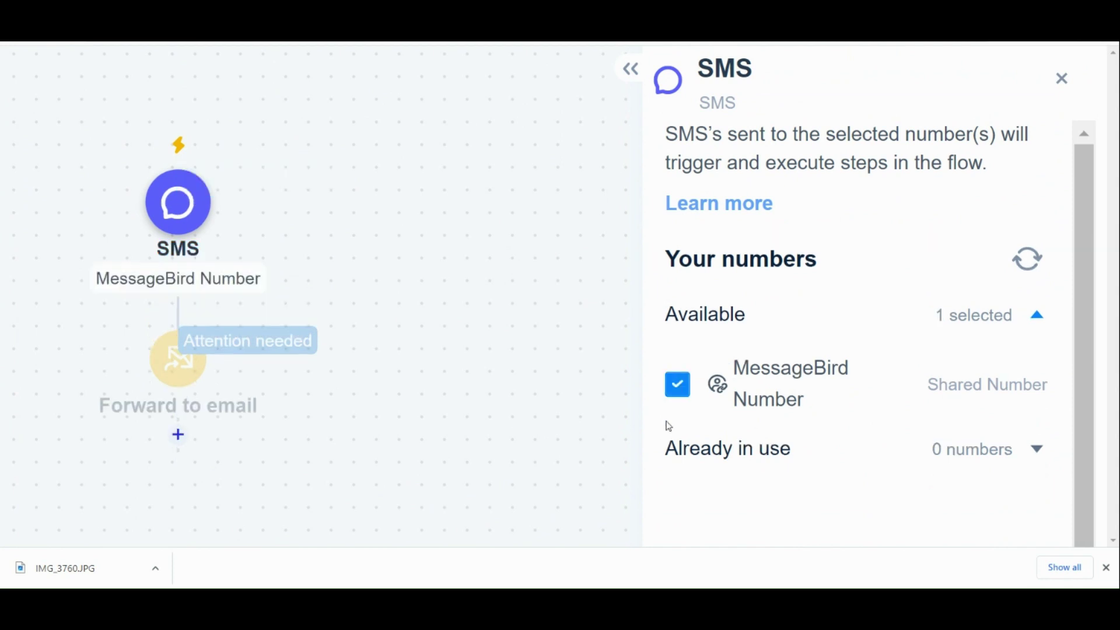
pyautogui.click(677, 384)
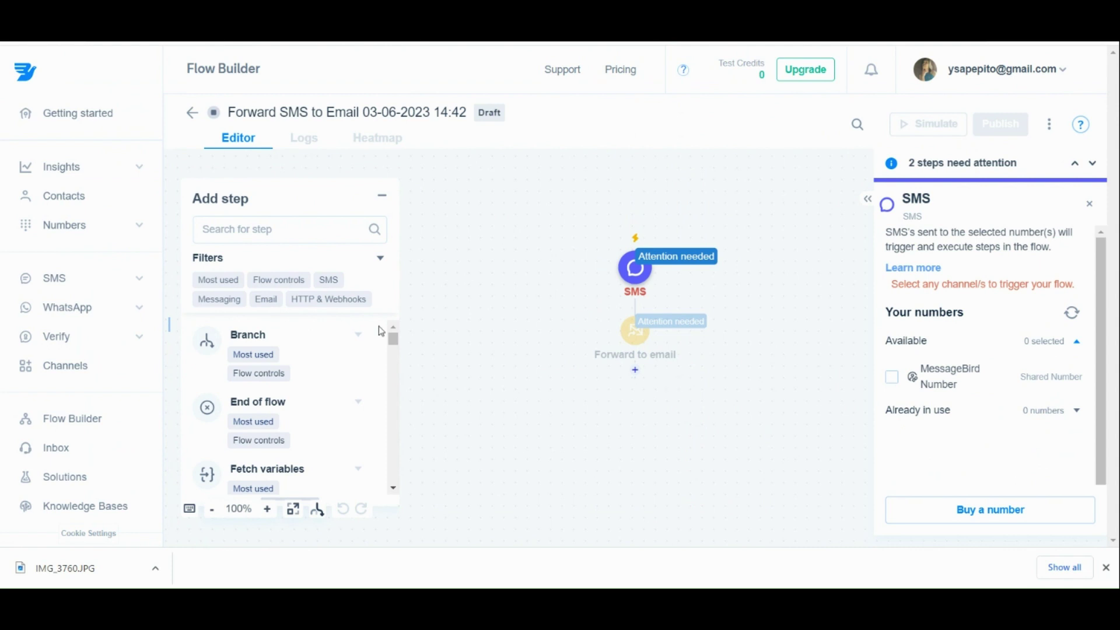
# Add an End of flow step after Forward to email and browse the step catalogue.
pyautogui.click(639, 376)
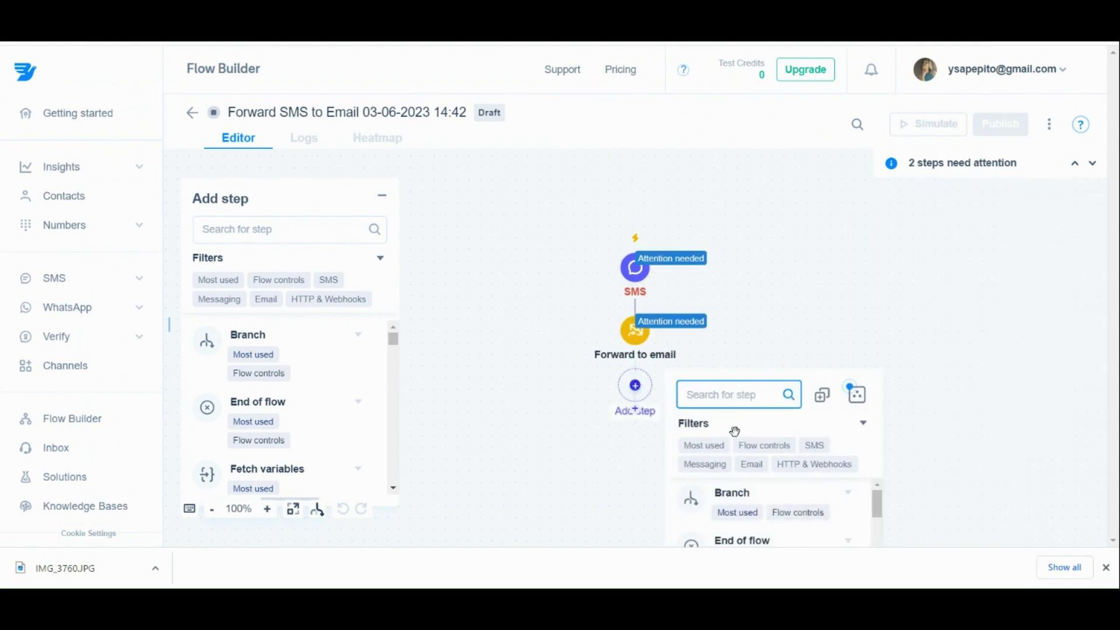
pyautogui.scroll(-2, 743, 528)
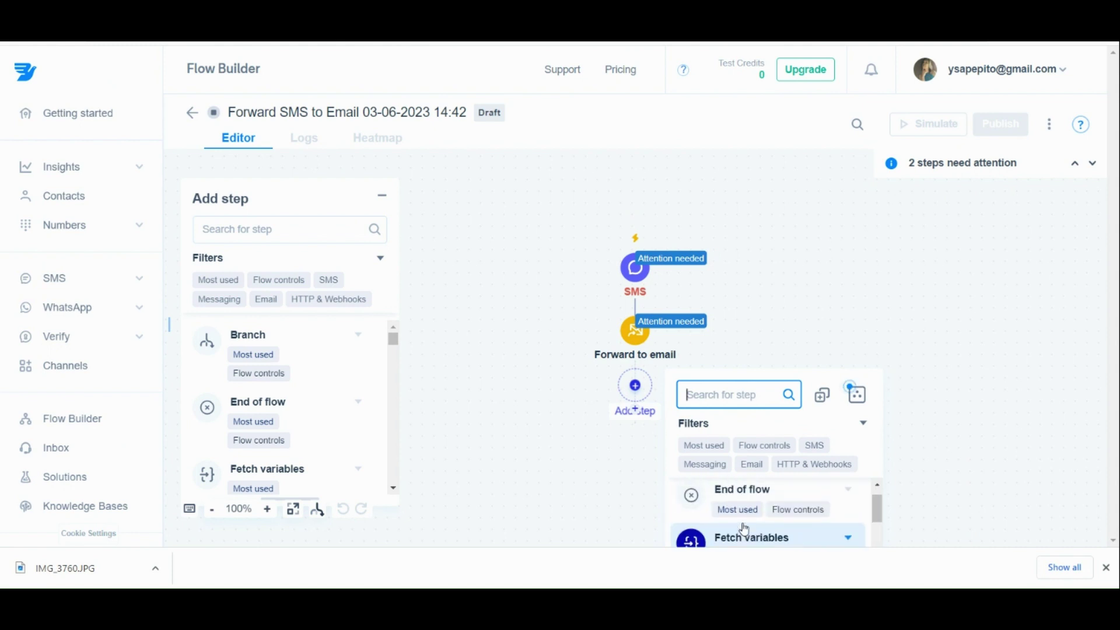
pyautogui.scroll(1, 744, 529)
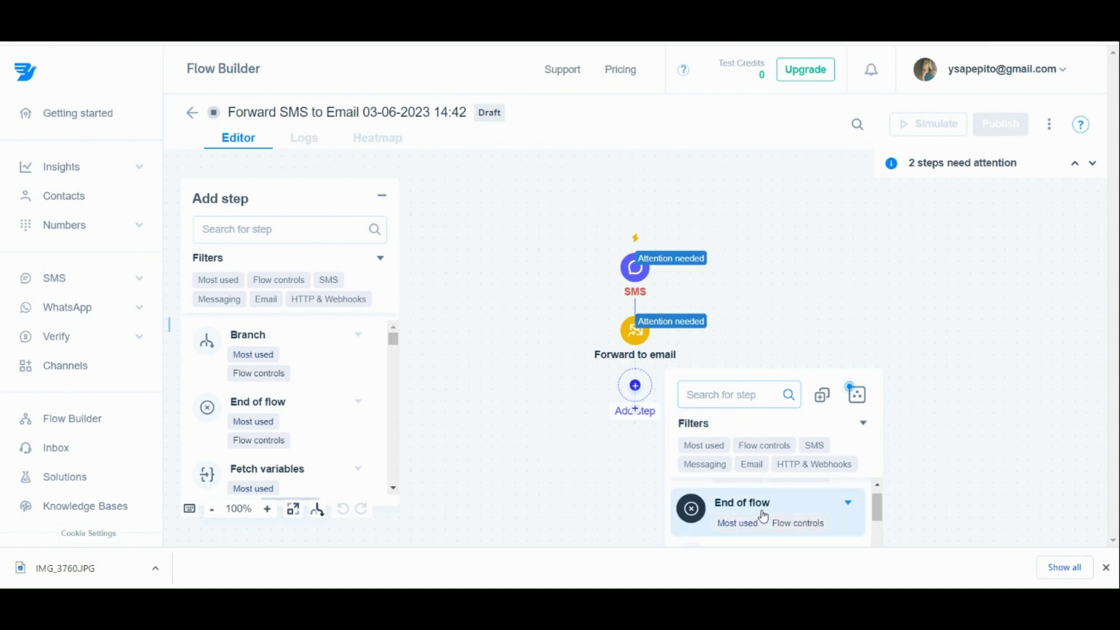
pyautogui.click(764, 517)
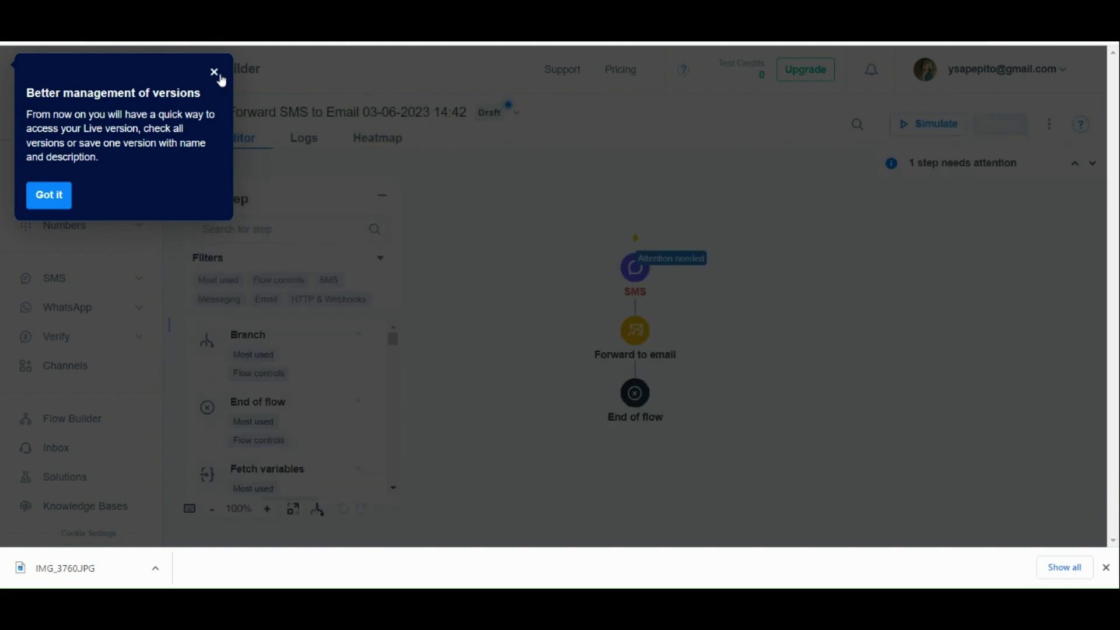
pyautogui.click(216, 72)
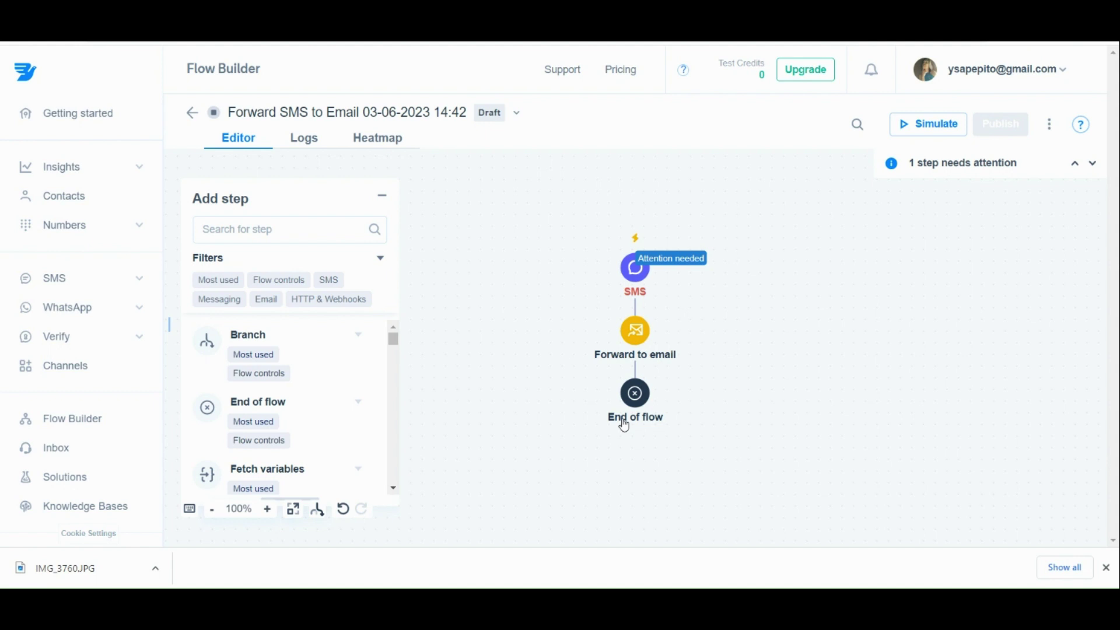
pyautogui.scroll(-2, 251, 369)
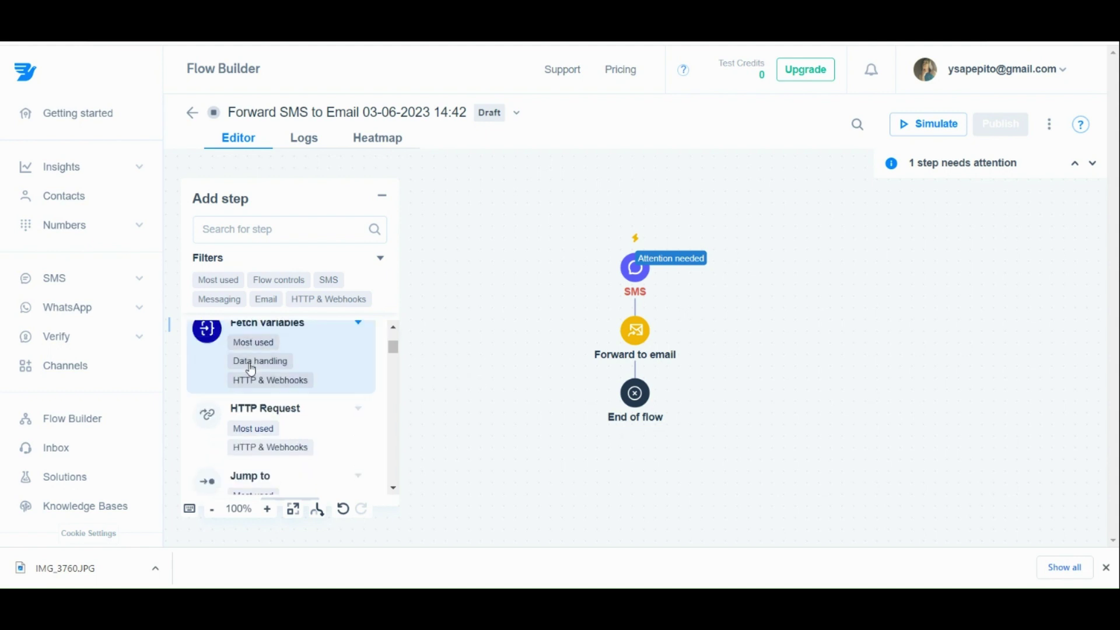
pyautogui.scroll(-1, 251, 370)
pyautogui.scroll(-2, 252, 370)
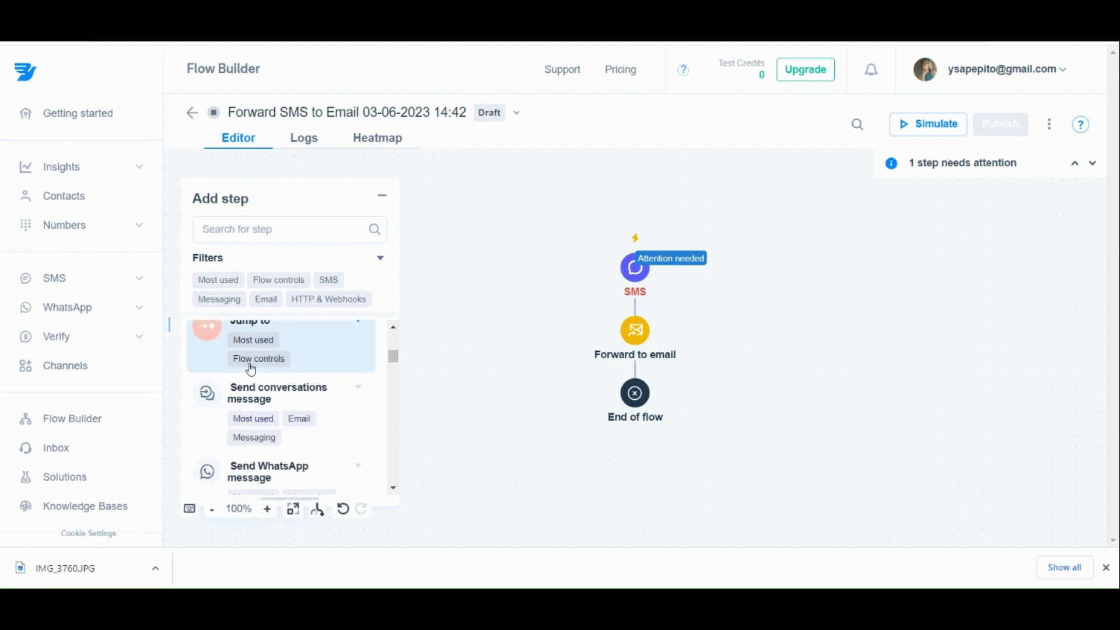
pyautogui.scroll(-3, 252, 370)
pyautogui.scroll(-1, 251, 370)
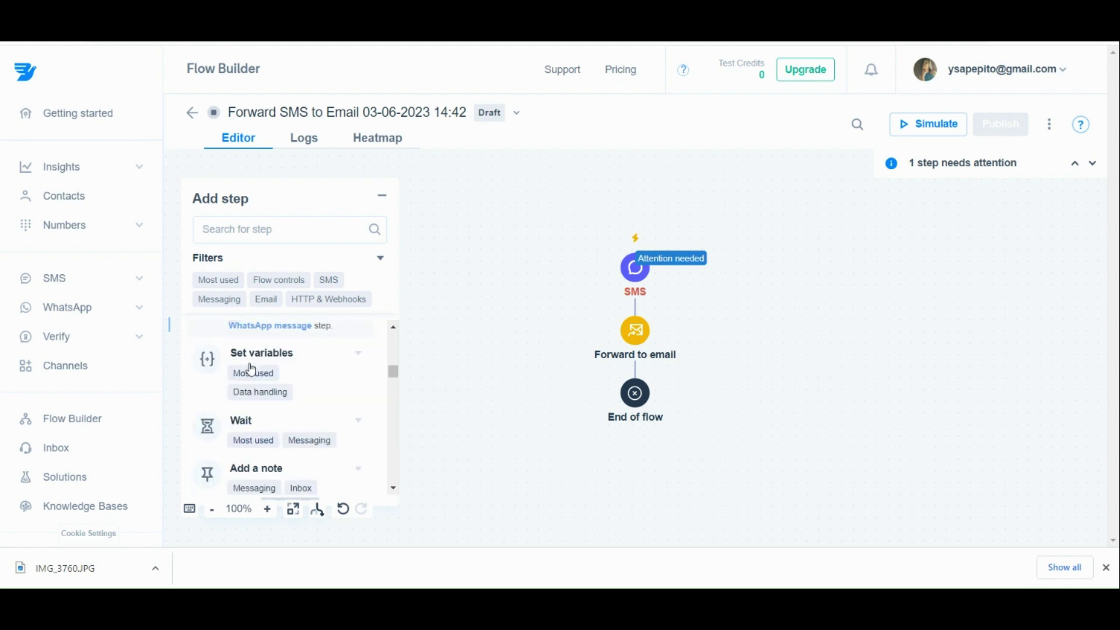
pyautogui.scroll(-1, 252, 370)
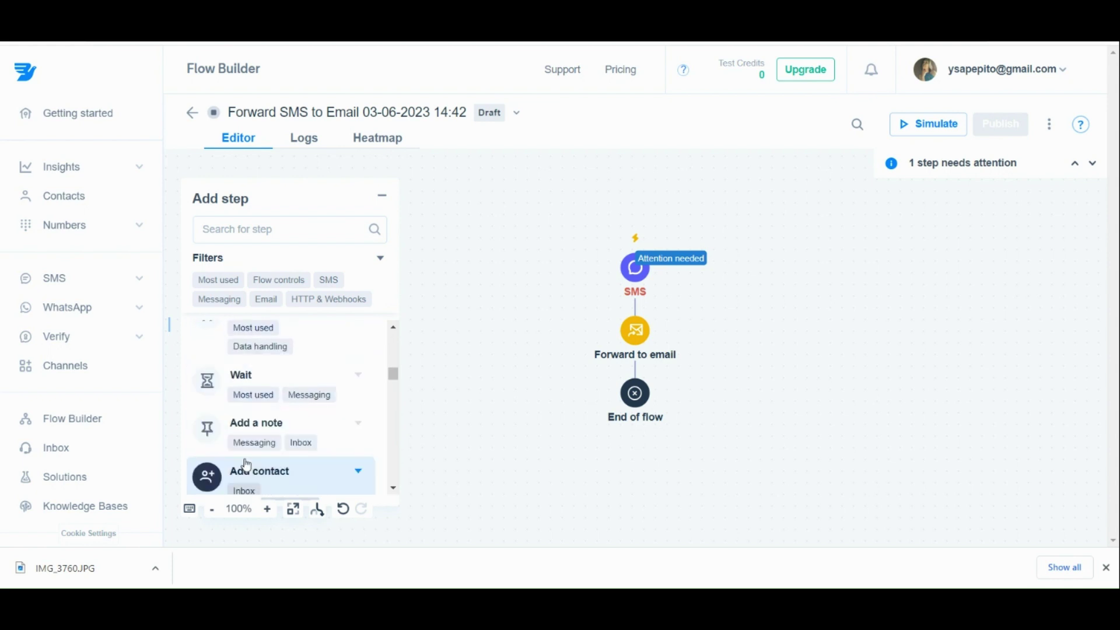
pyautogui.scroll(-2, 246, 465)
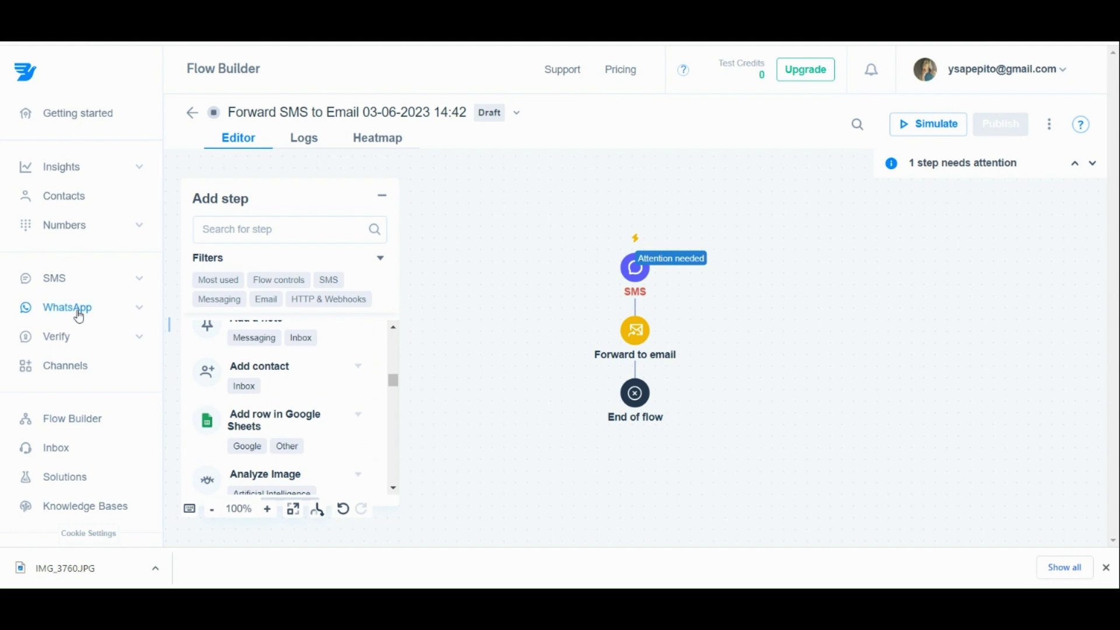
# Open the Inbox workspace from the lower sidebar to reach the Welcome to Inbox checklist.
pyautogui.click(53, 378)
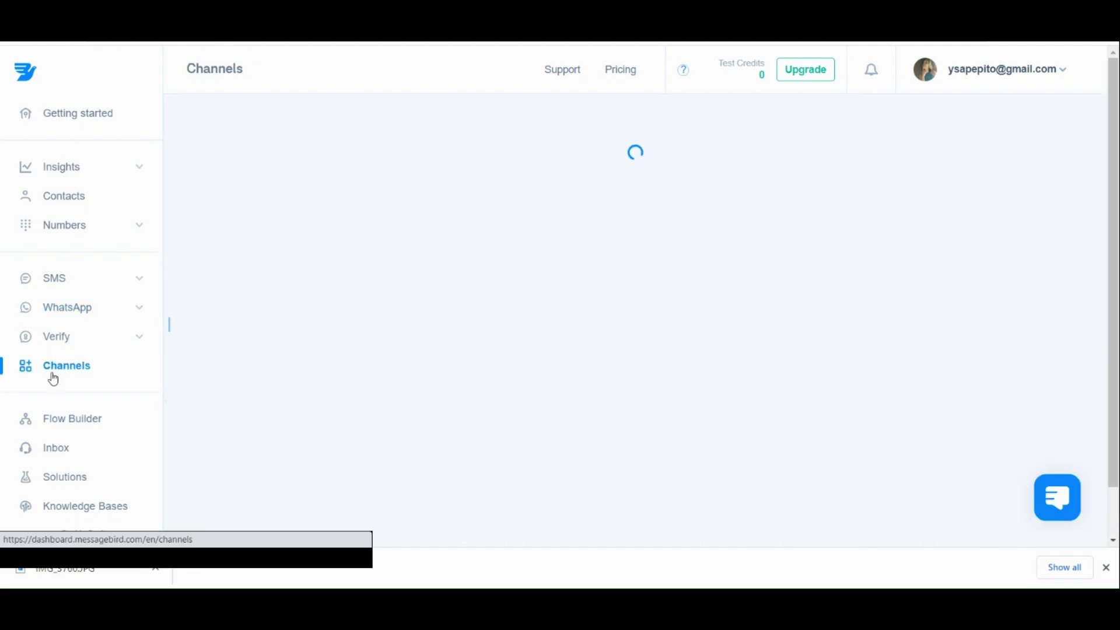
pyautogui.scroll(-1, 61, 471)
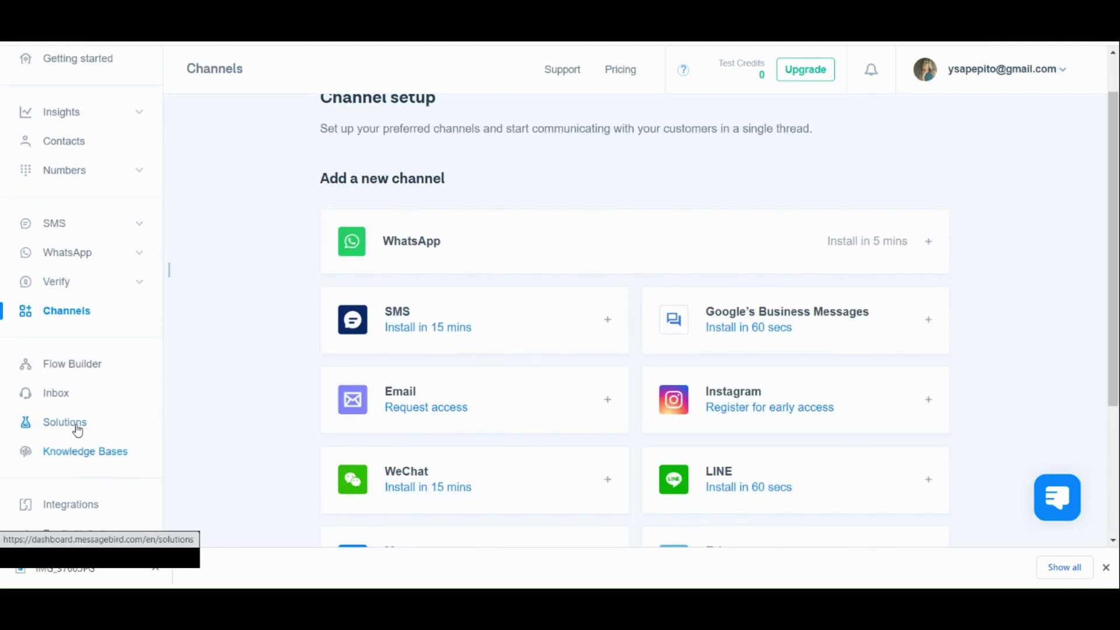
pyautogui.click(85, 389)
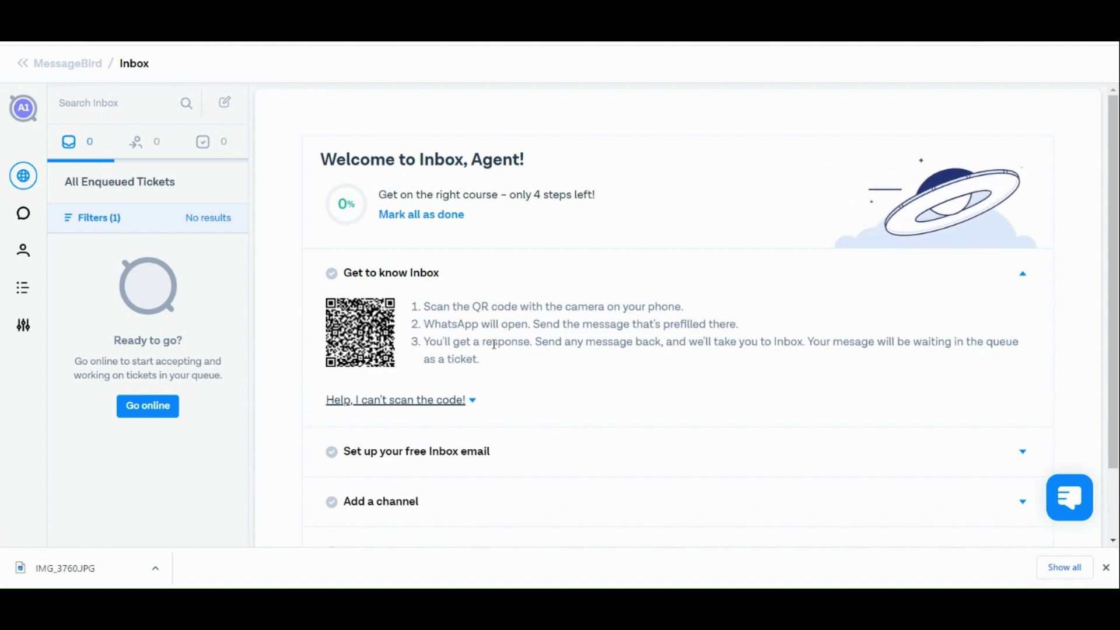
# Expand the 'Set up your free Inbox email' onboarding step.
pyautogui.scroll(-2, 495, 345)
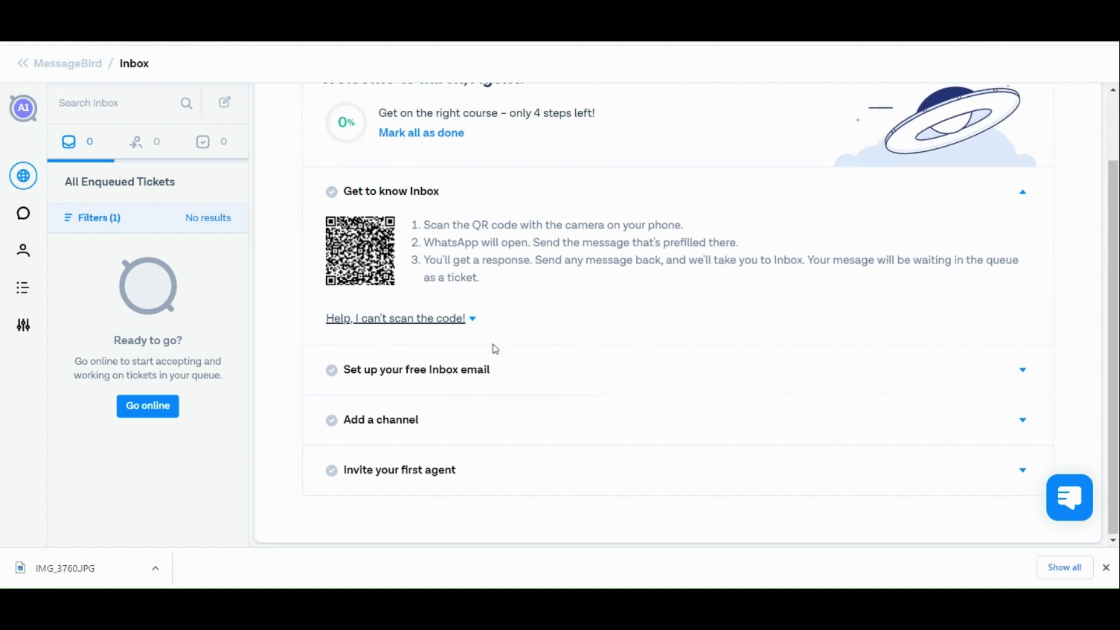
pyautogui.scroll(3, 530, 231)
pyautogui.hscroll(3, 530, 231)
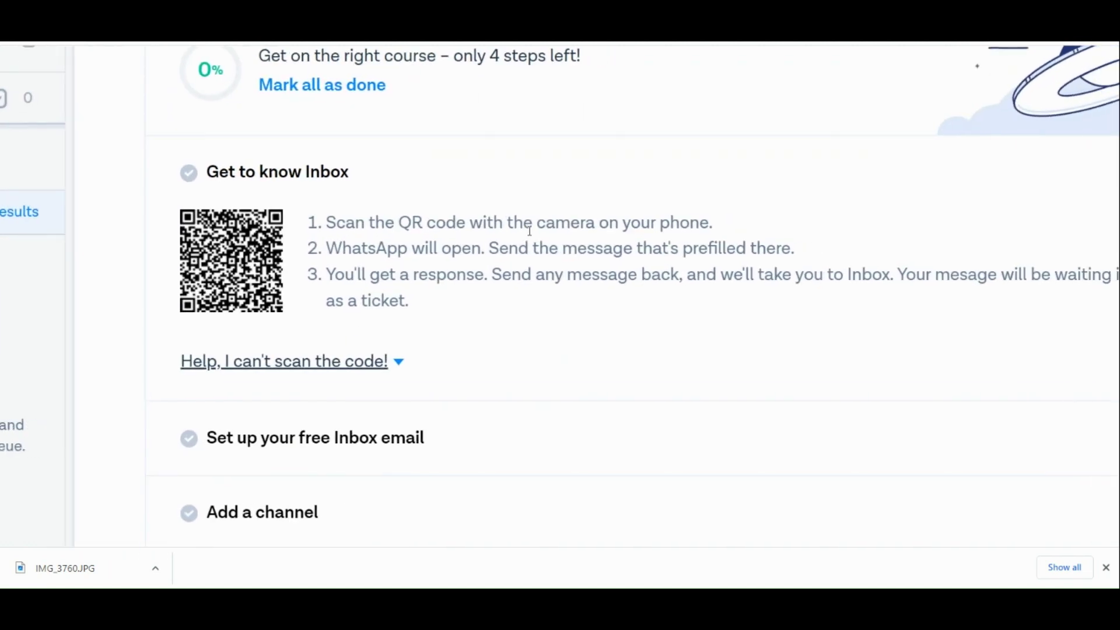
pyautogui.hscroll(2, 530, 231)
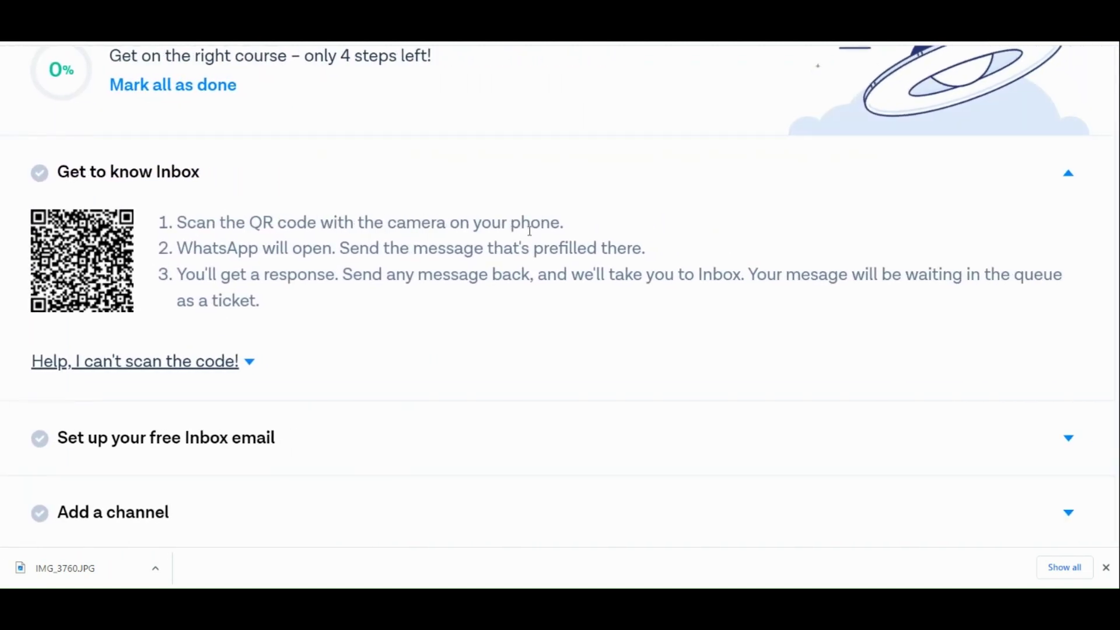
pyautogui.scroll(-3, 531, 236)
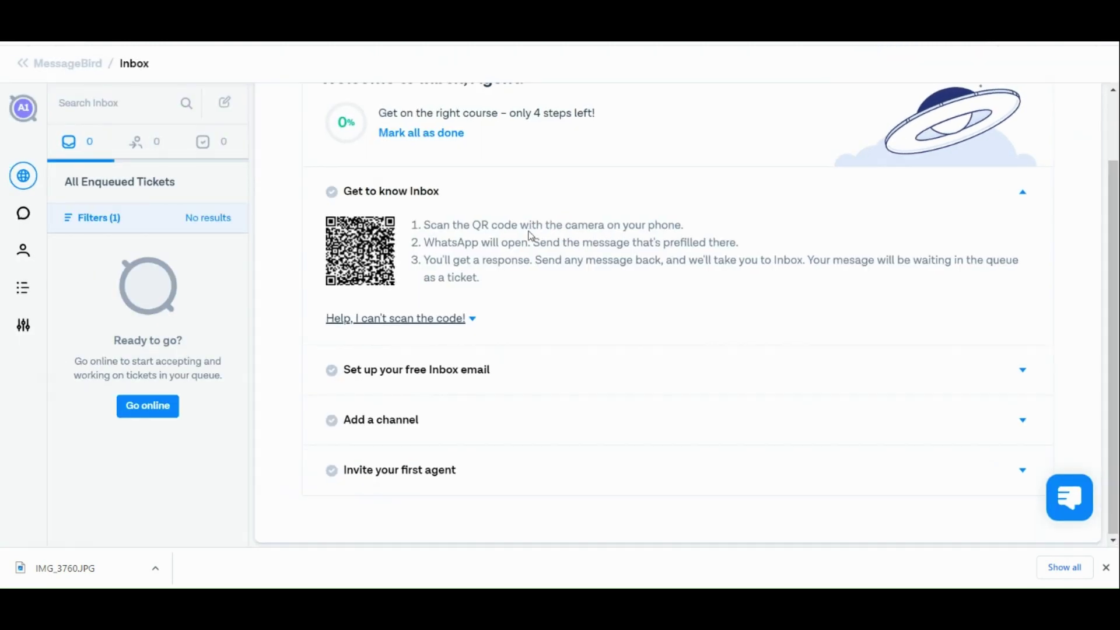
pyautogui.click(516, 357)
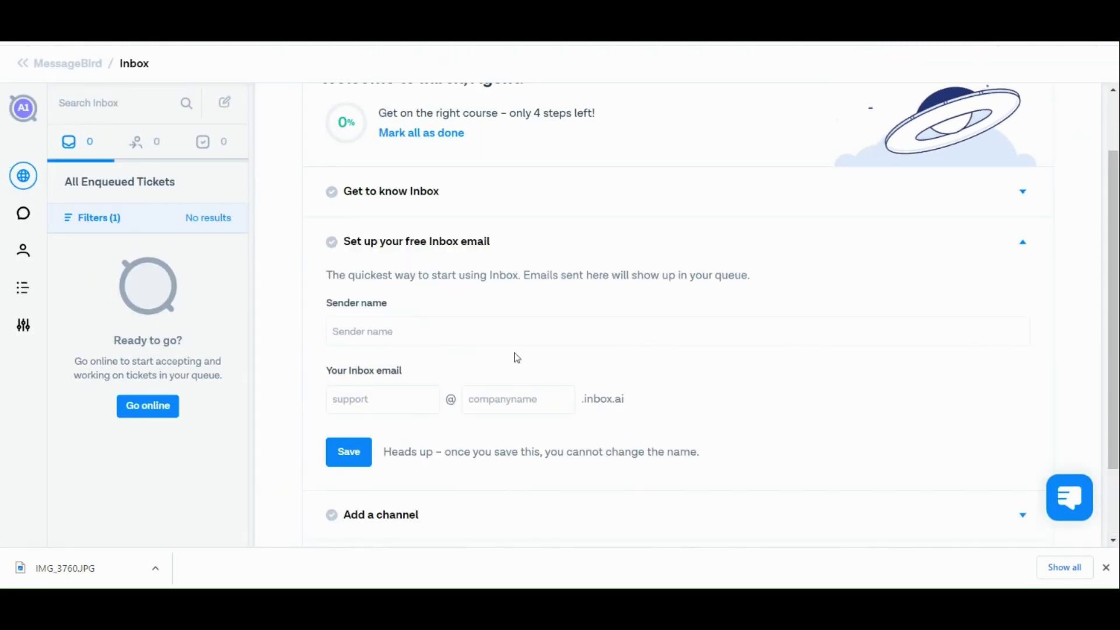
# Expand the 'Add a channel' and 'Invite your first agent' onboarding steps.
pyautogui.scroll(-1, 458, 288)
pyautogui.scroll(3, 459, 287)
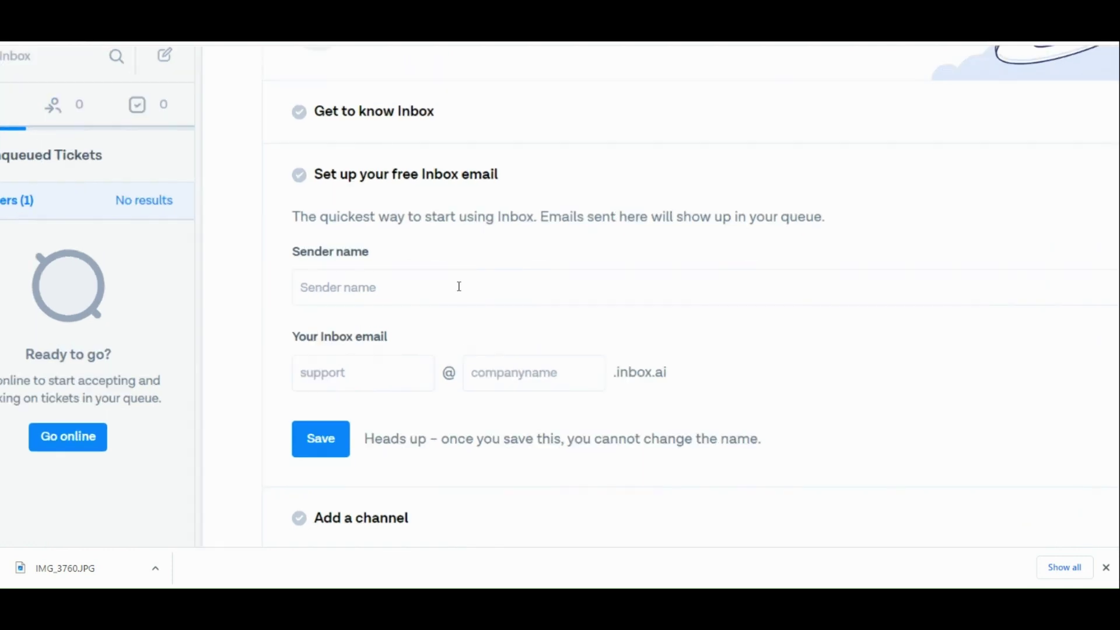
pyautogui.hscroll(2, 459, 287)
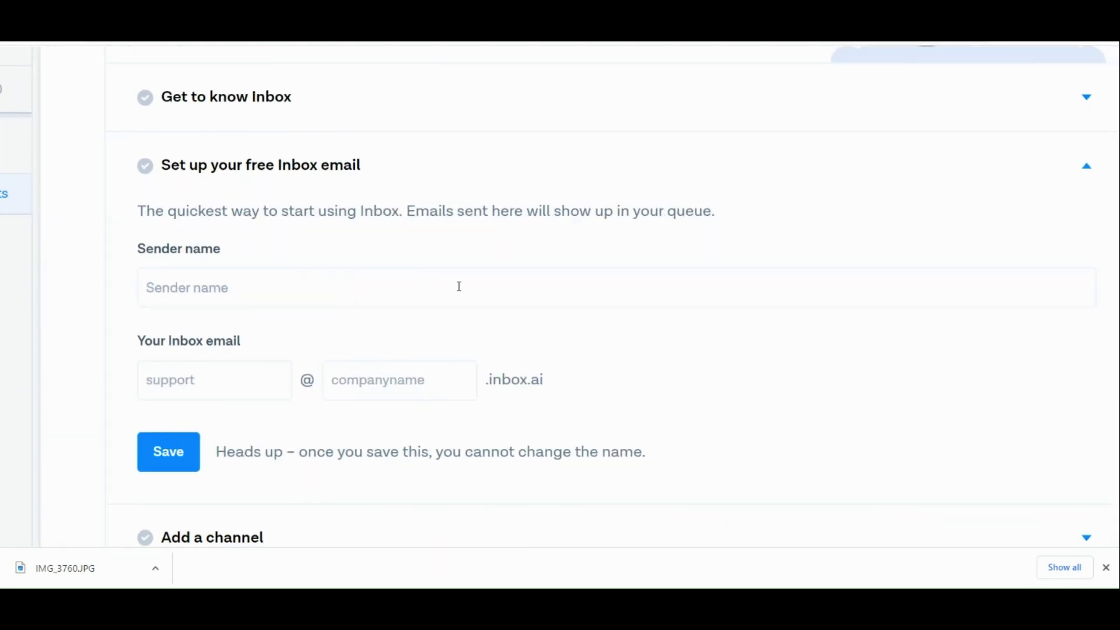
pyautogui.scroll(-4, 459, 287)
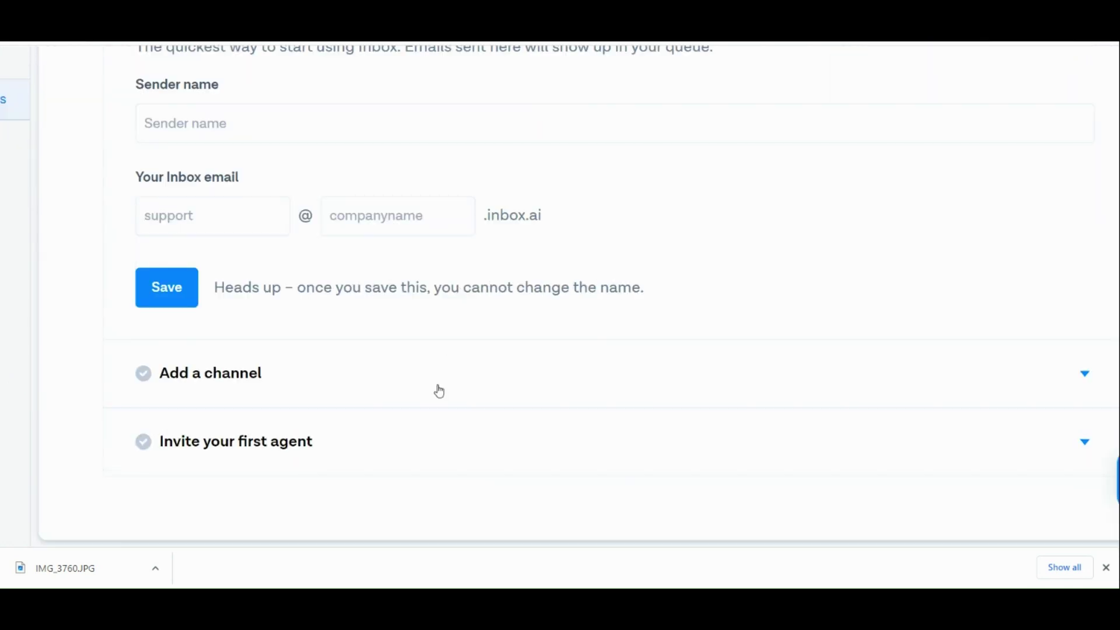
pyautogui.click(439, 392)
pyautogui.scroll(-3, 438, 390)
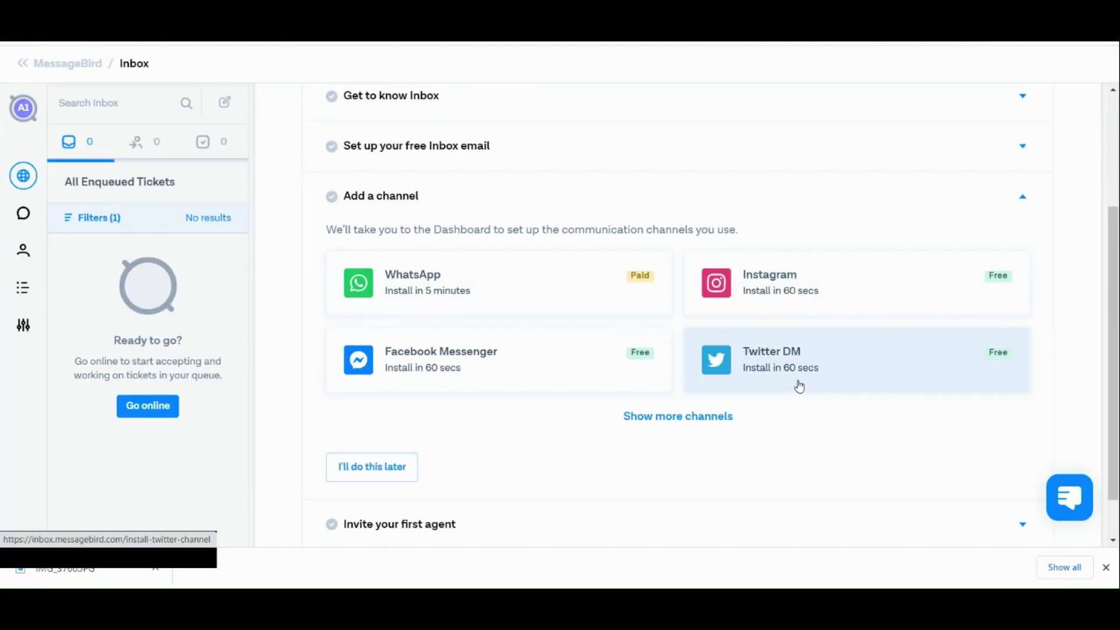
pyautogui.scroll(-1, 517, 382)
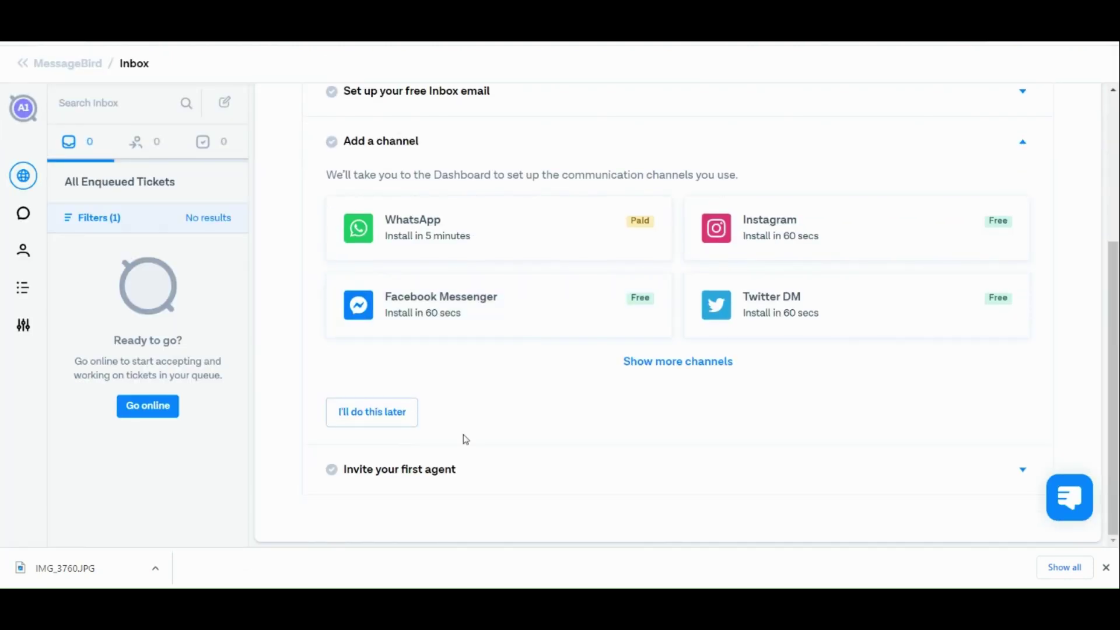
pyautogui.click(433, 486)
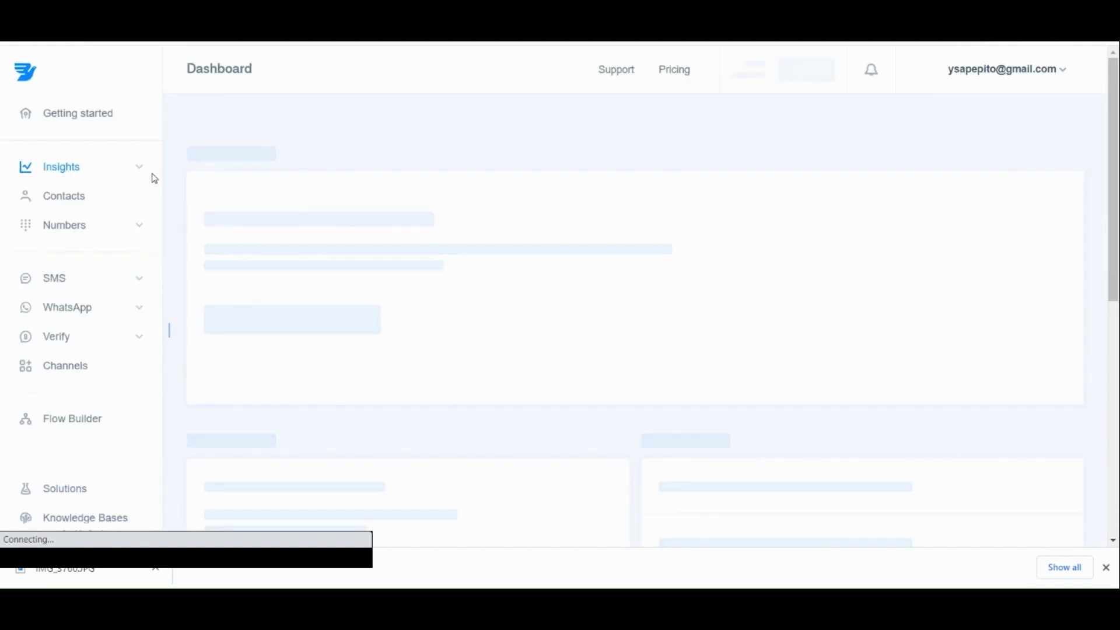
# Open Integrations and browse cards like Toky, Zapier, Salesforce and Tray, then return to the top.
pyautogui.scroll(-10, 92, 408)
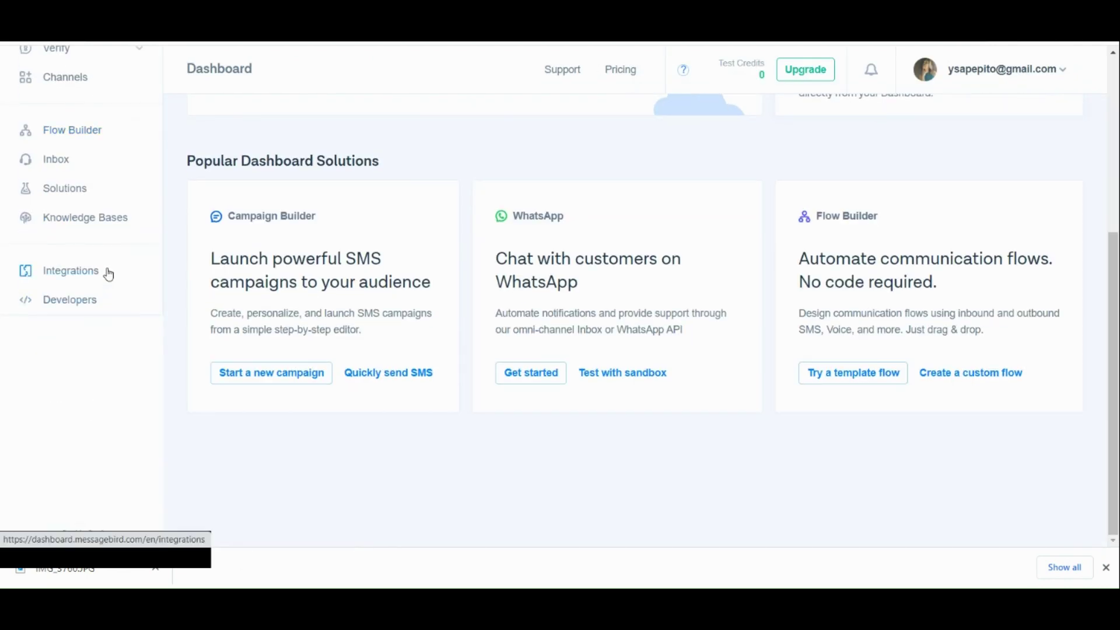
pyautogui.click(87, 284)
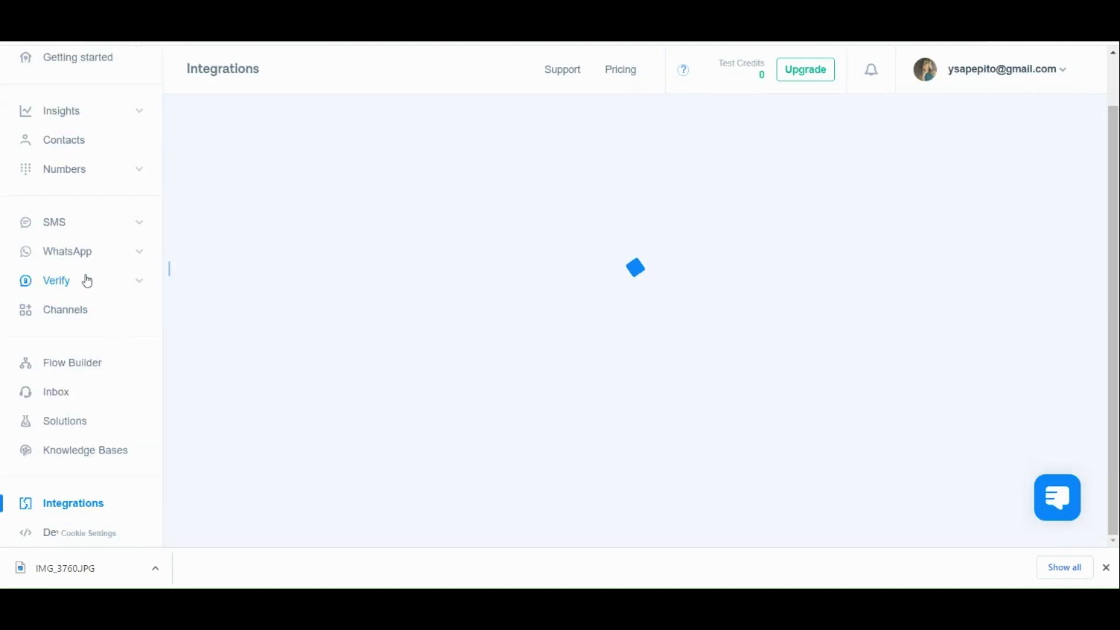
pyautogui.scroll(-4, 456, 251)
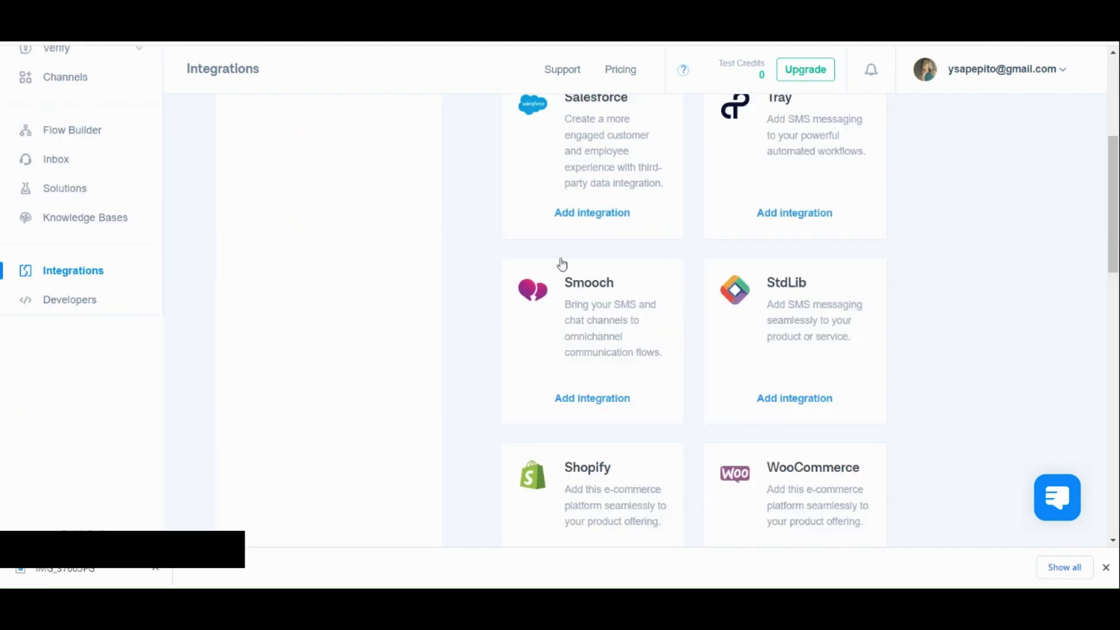
pyautogui.scroll(5, 562, 263)
pyautogui.scroll(-10, 562, 264)
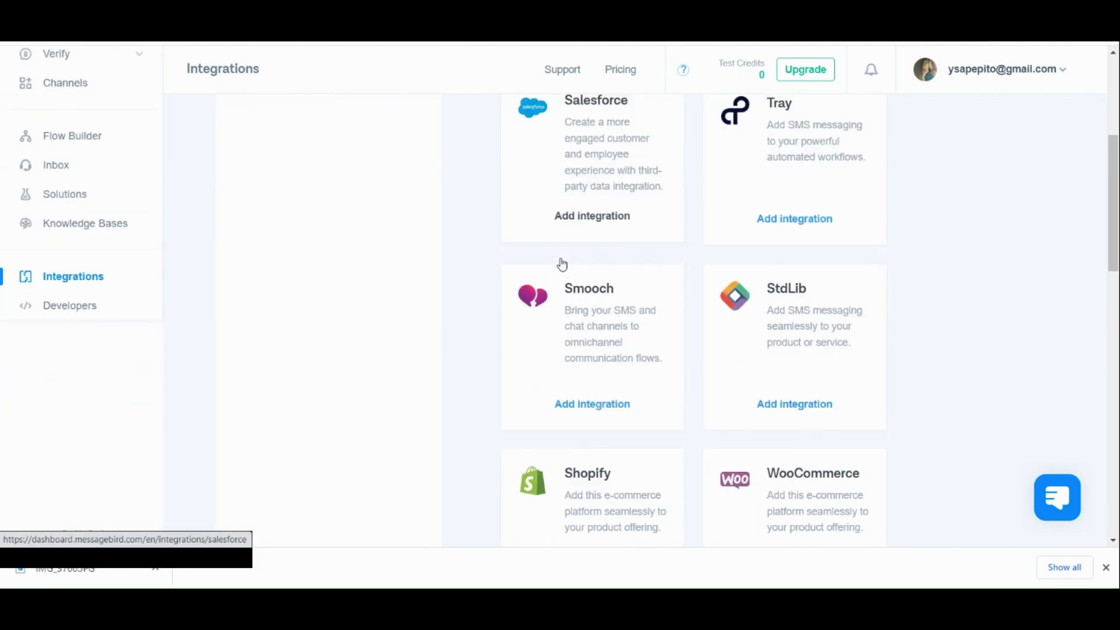
pyautogui.scroll(-9, 562, 264)
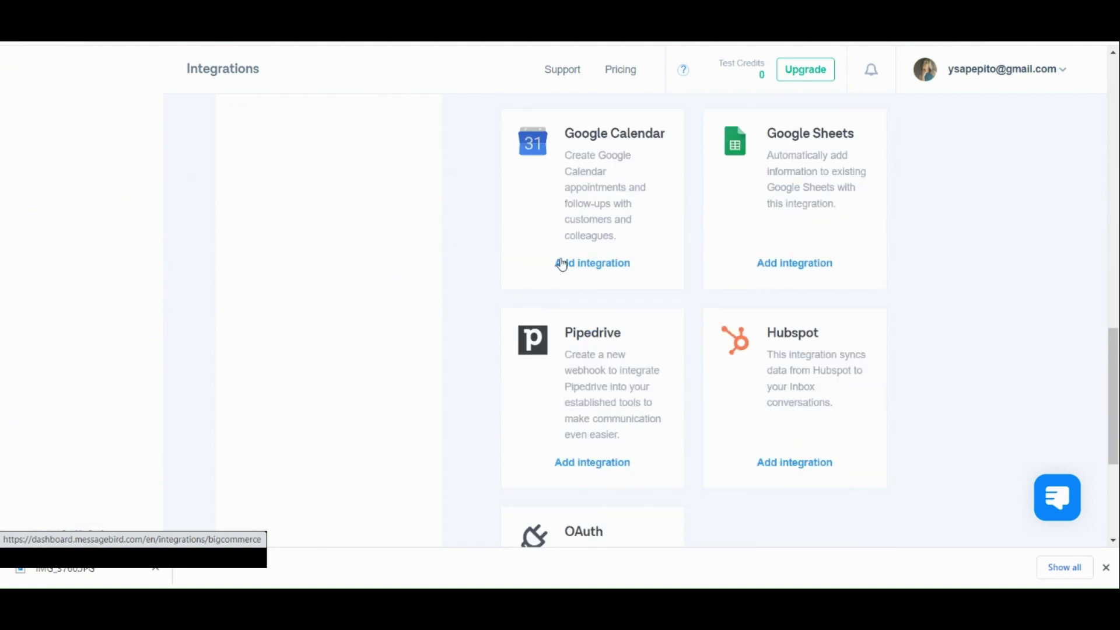
pyautogui.scroll(10, 562, 264)
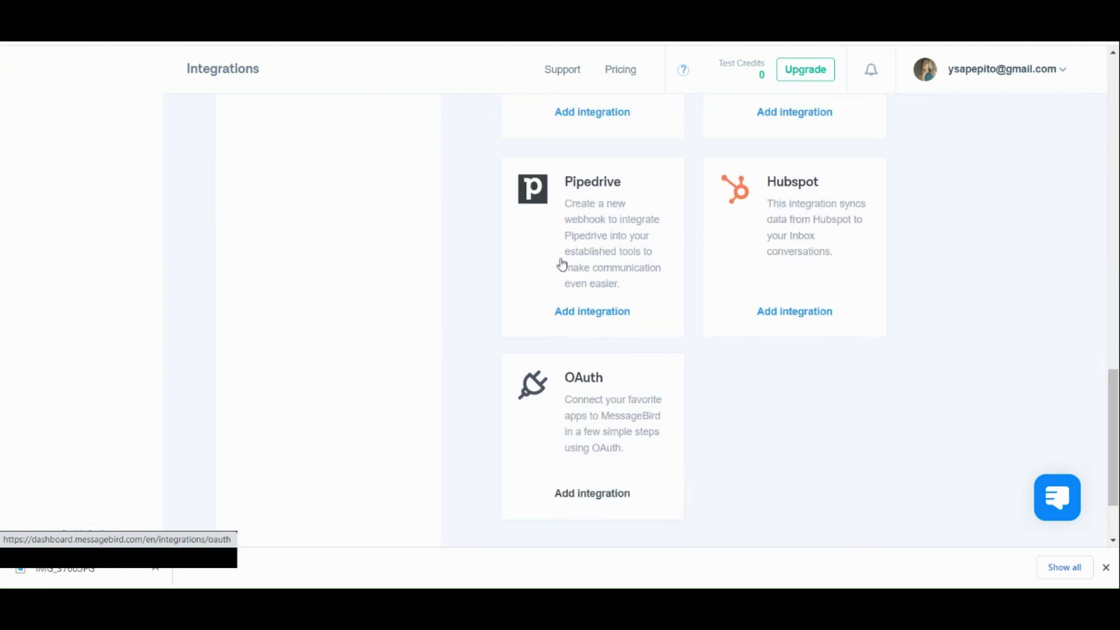
pyautogui.scroll(10, 562, 264)
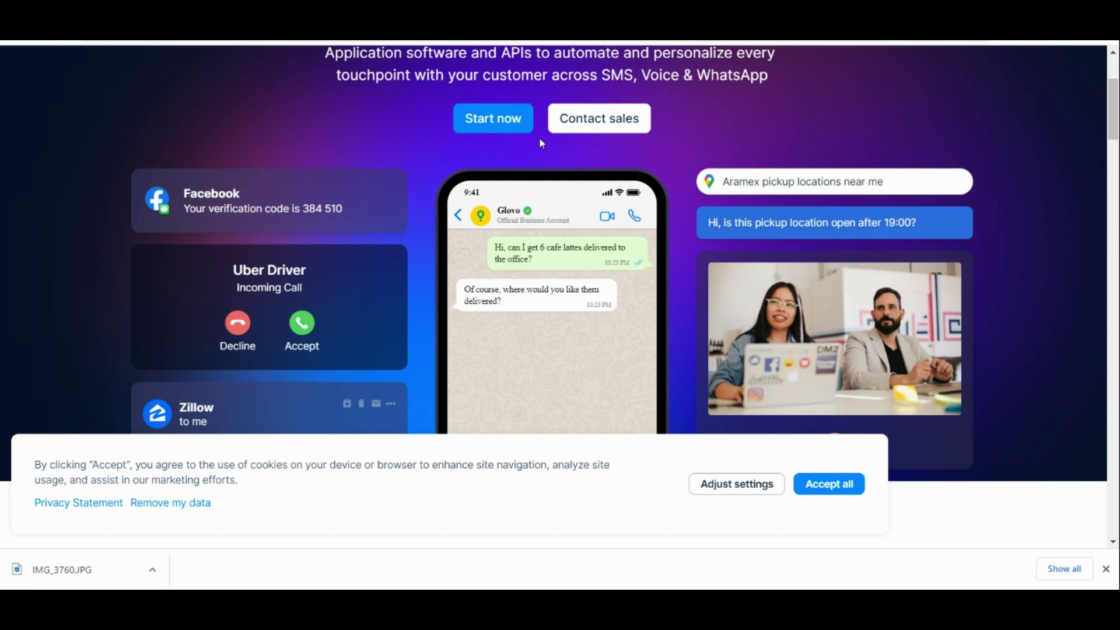
# Scroll up and down through the homepage's omnichannel automation platform hero section.
pyautogui.scroll(3, 540, 140)
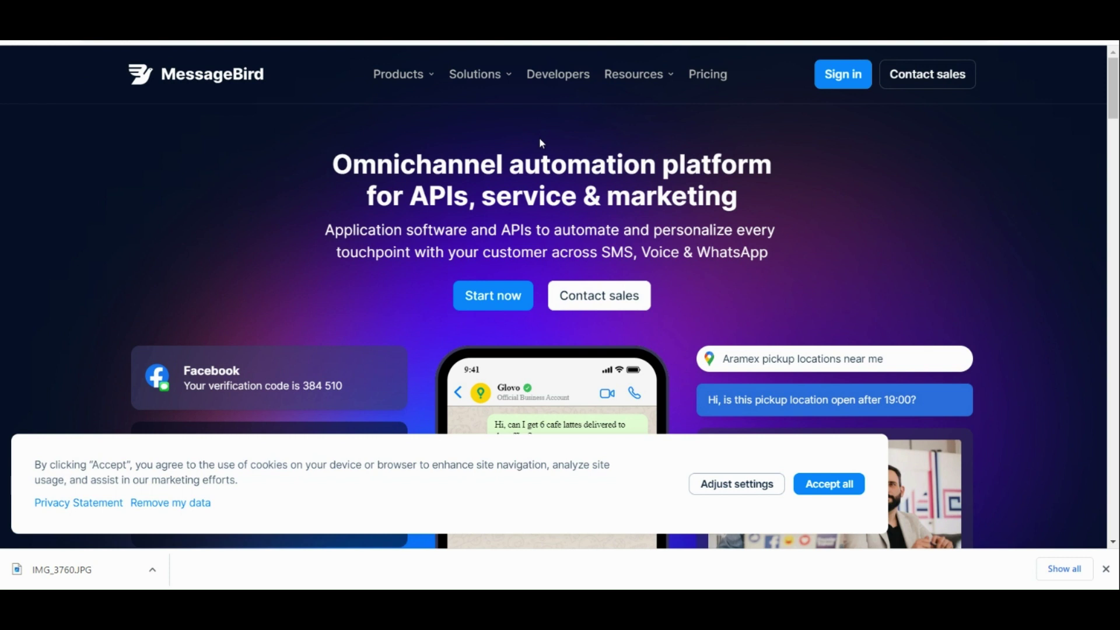
pyautogui.scroll(-3, 542, 142)
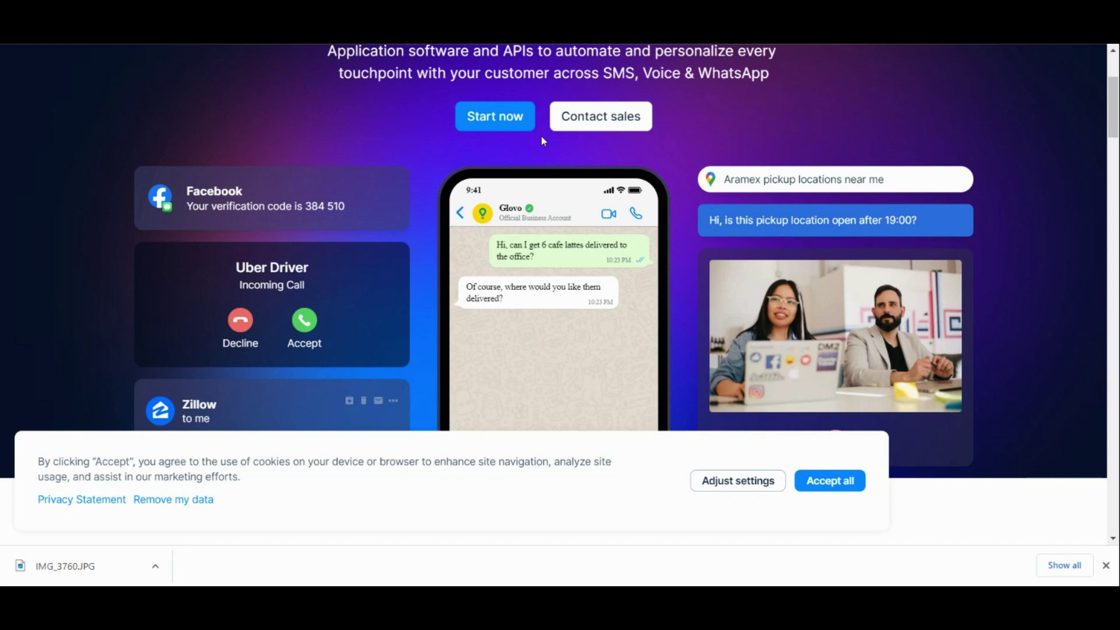
pyautogui.scroll(3, 542, 140)
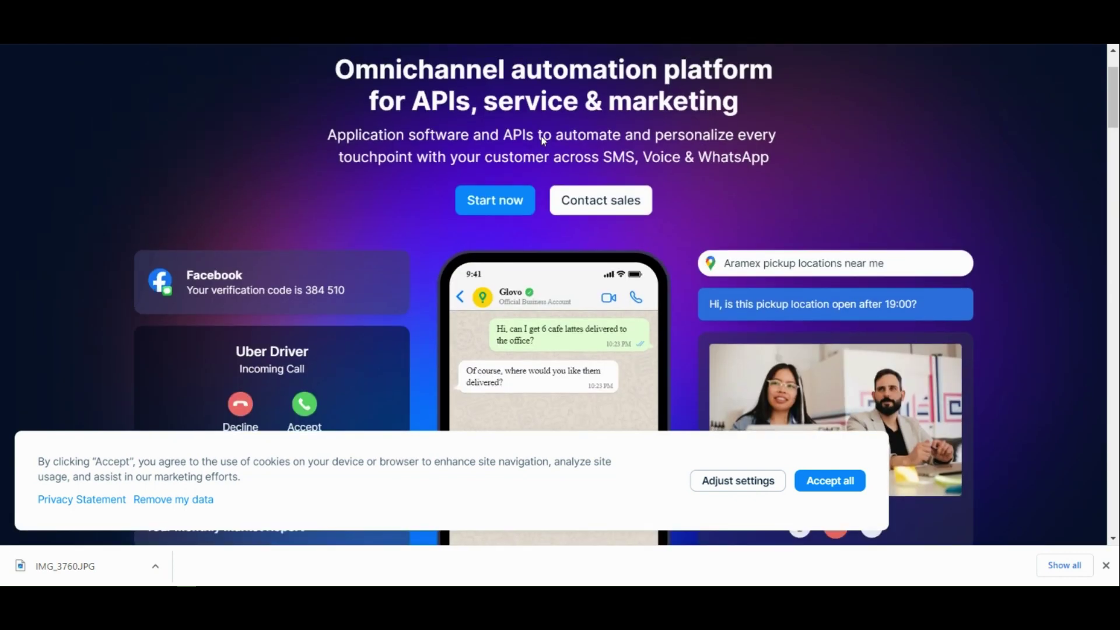